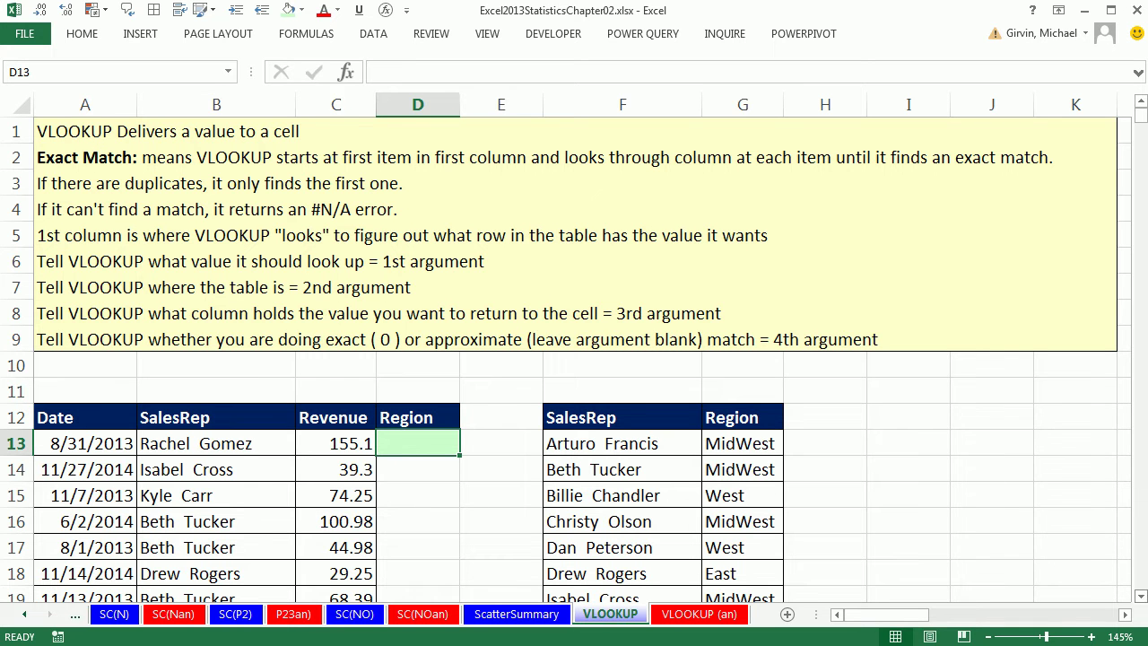
Scroll row 11 to the top to show the sales and lookup tables, then select C13 (155.1)
{"action": "left_click", "coordinate": [1142, 597]}
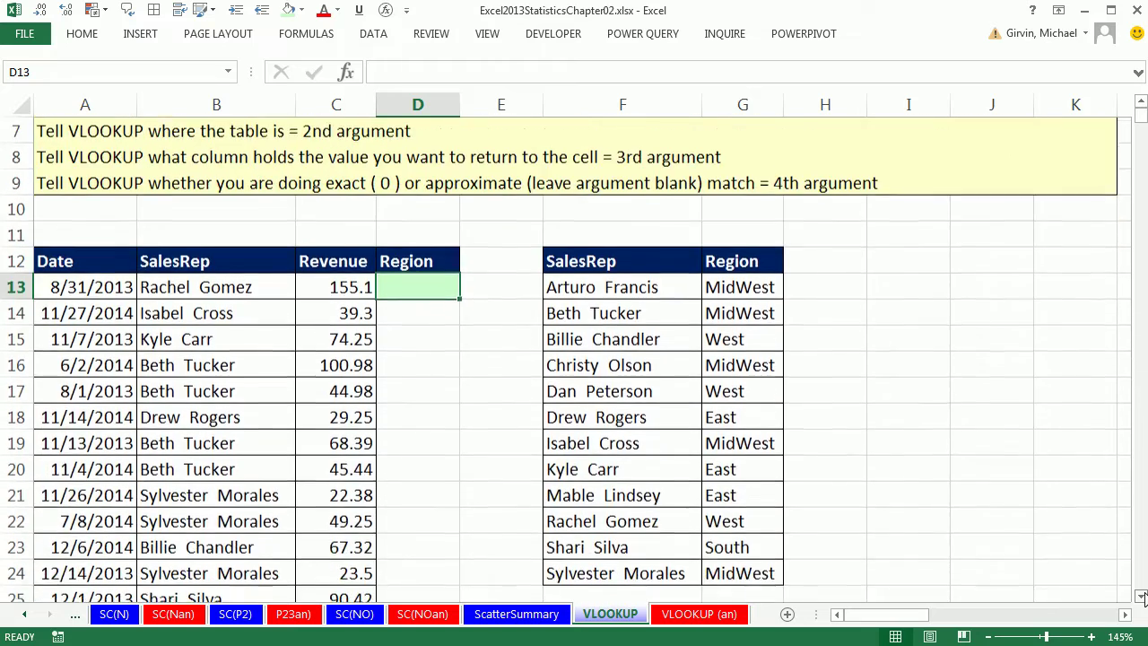
{"action": "left_click_drag", "start_coordinate": [1142, 596], "coordinate": [1141, 596]}
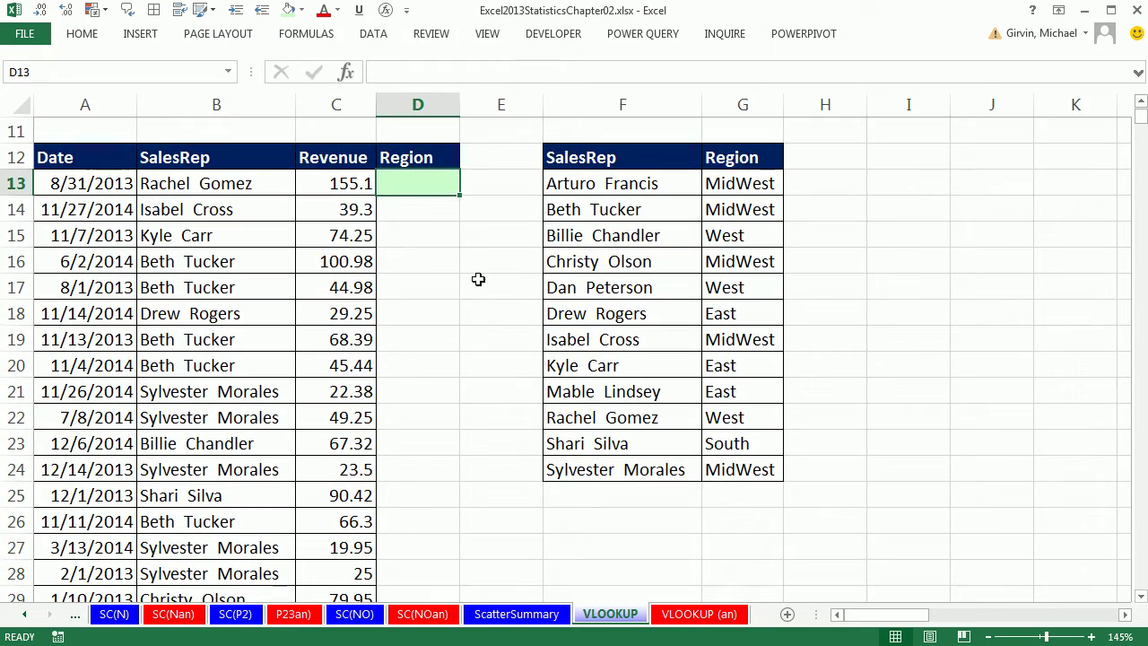
{"action": "left_click", "coordinate": [322, 182]}
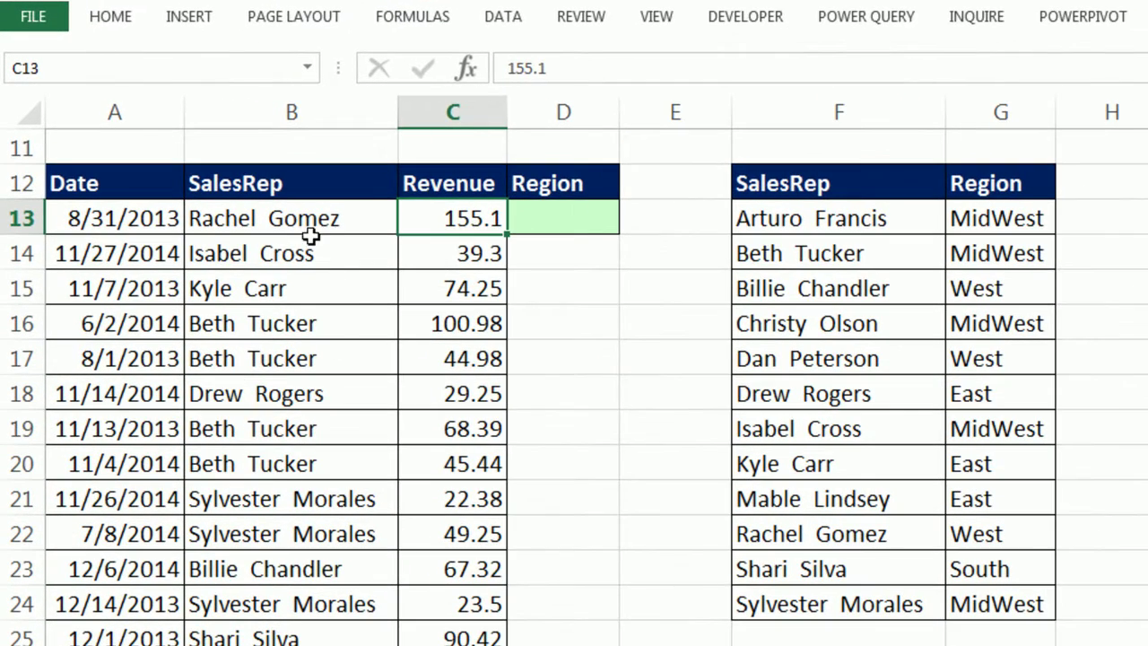
{"action": "left_click", "coordinate": [523, 216]}
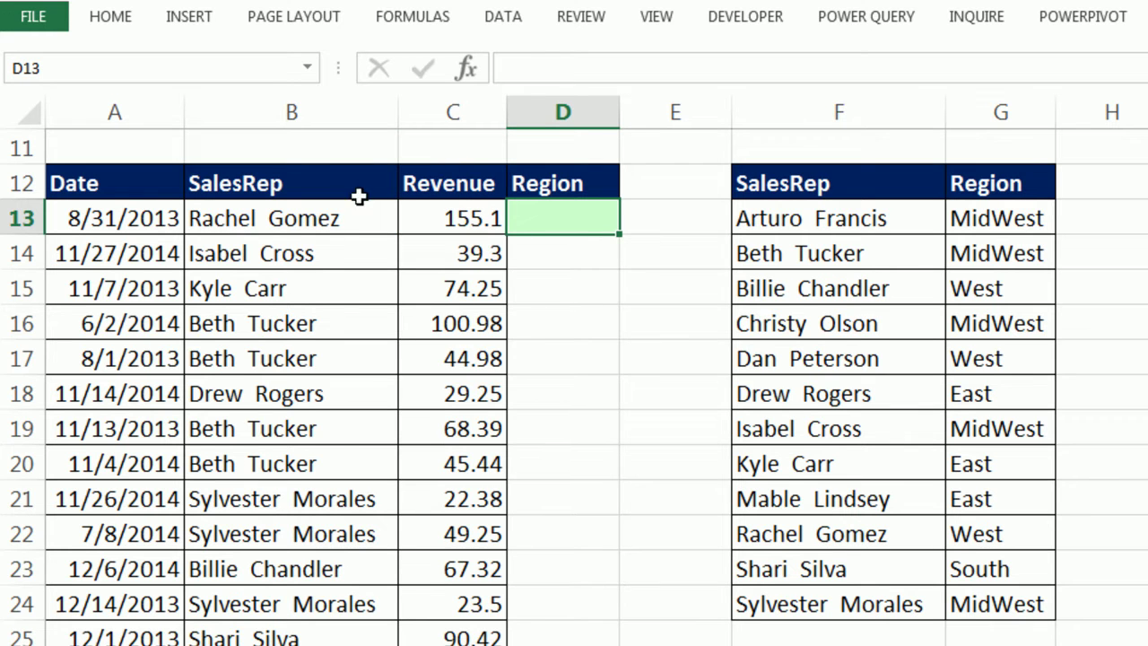
{"action": "key", "text": "Left"}
{"action": "key", "text": "Left"}
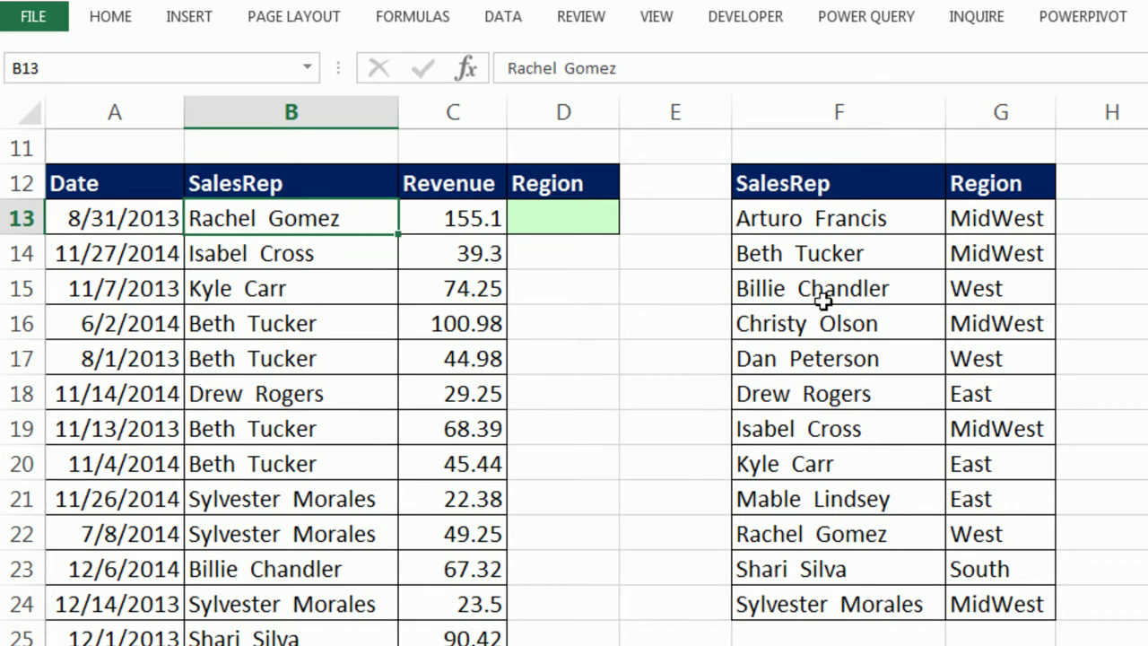
{"action": "left_click", "coordinate": [807, 531]}
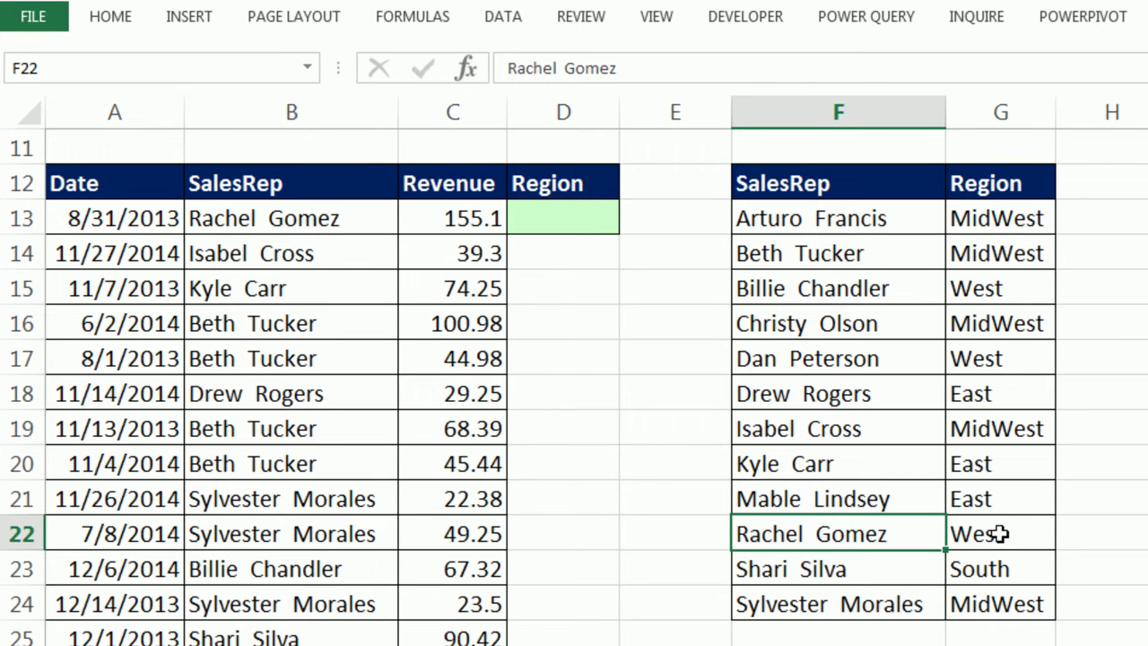
{"action": "left_click", "coordinate": [999, 534]}
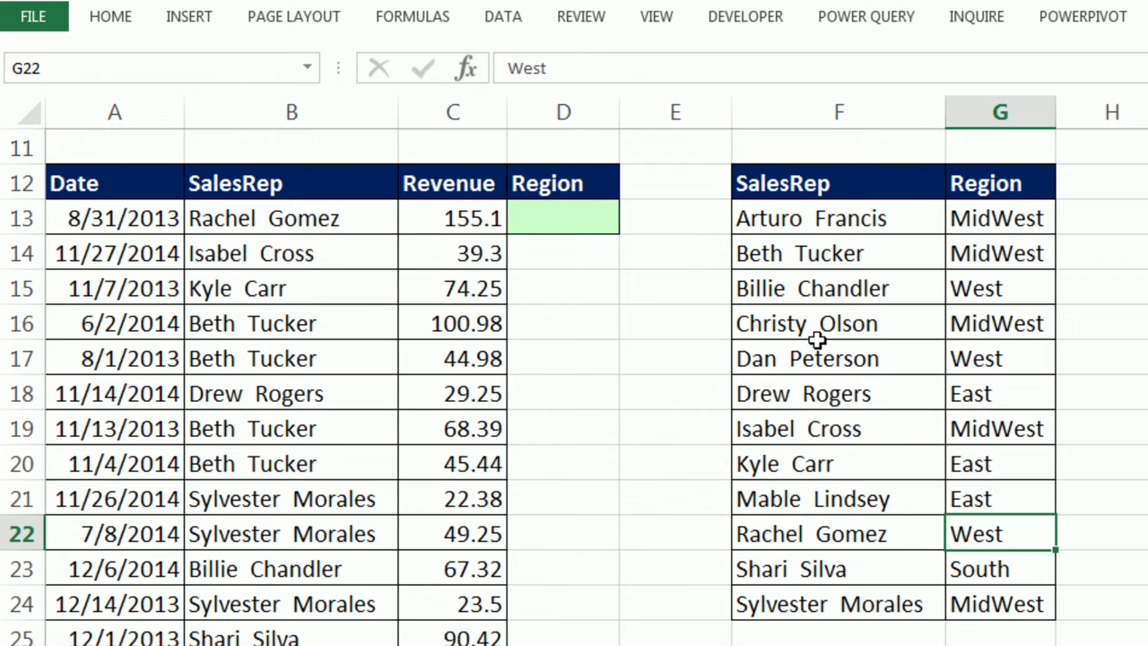
{"action": "left_click", "coordinate": [546, 226]}
Enter West in D13 and MidWest in D14, as read from the lookup table
{"action": "type", "text": "West"}
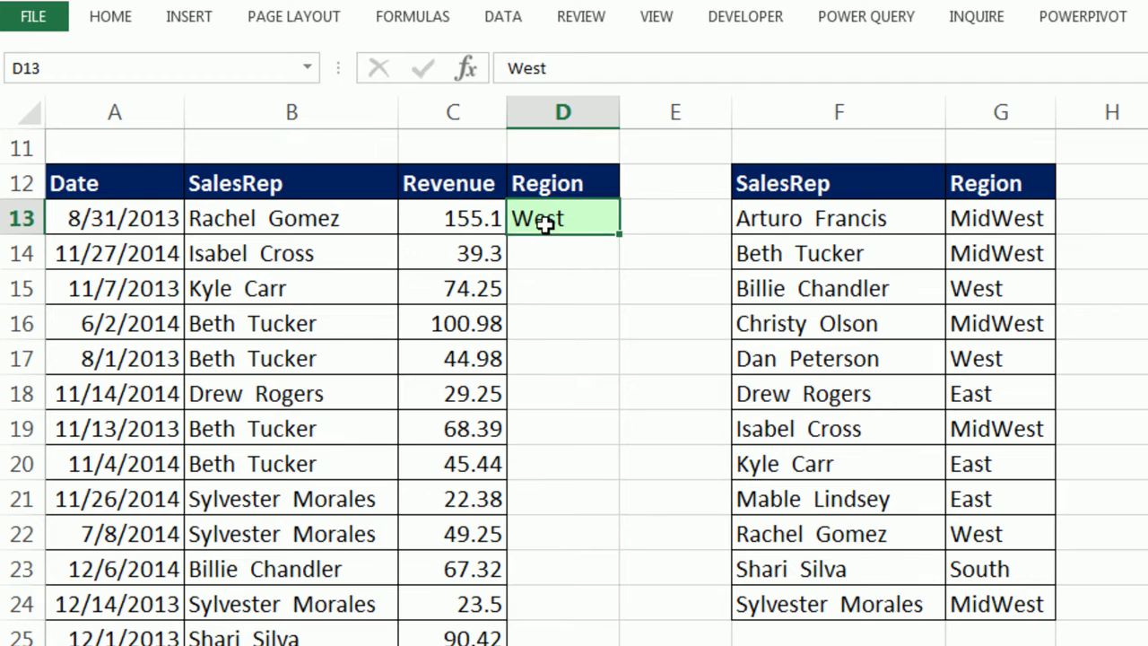
{"action": "key", "text": "Return"}
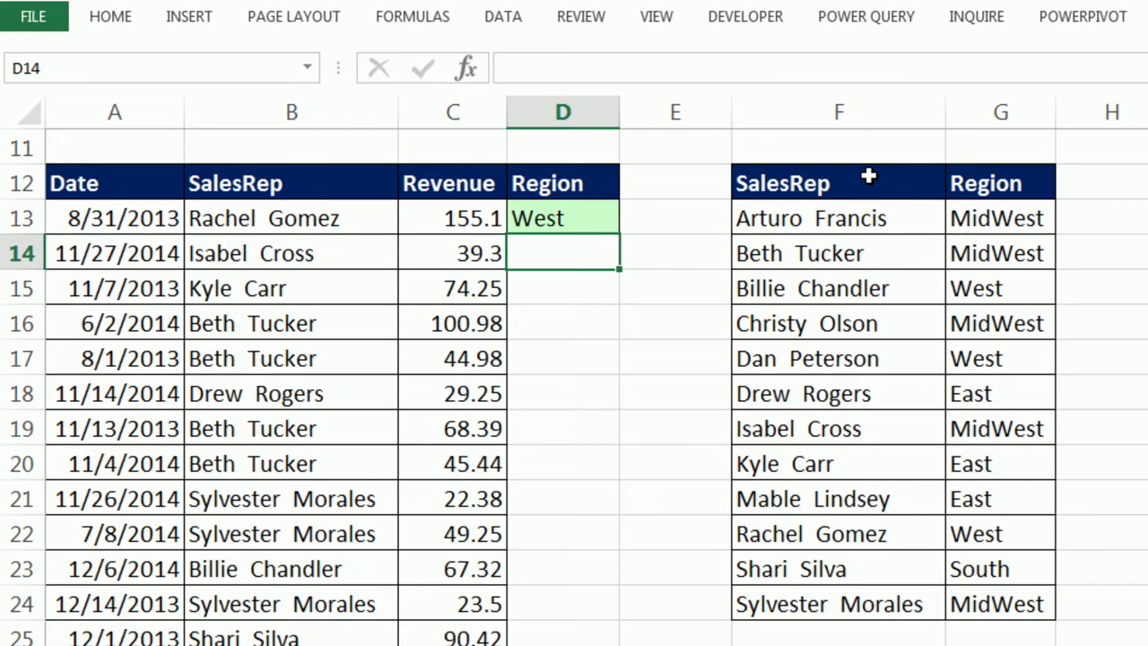
{"action": "left_click", "coordinate": [861, 418]}
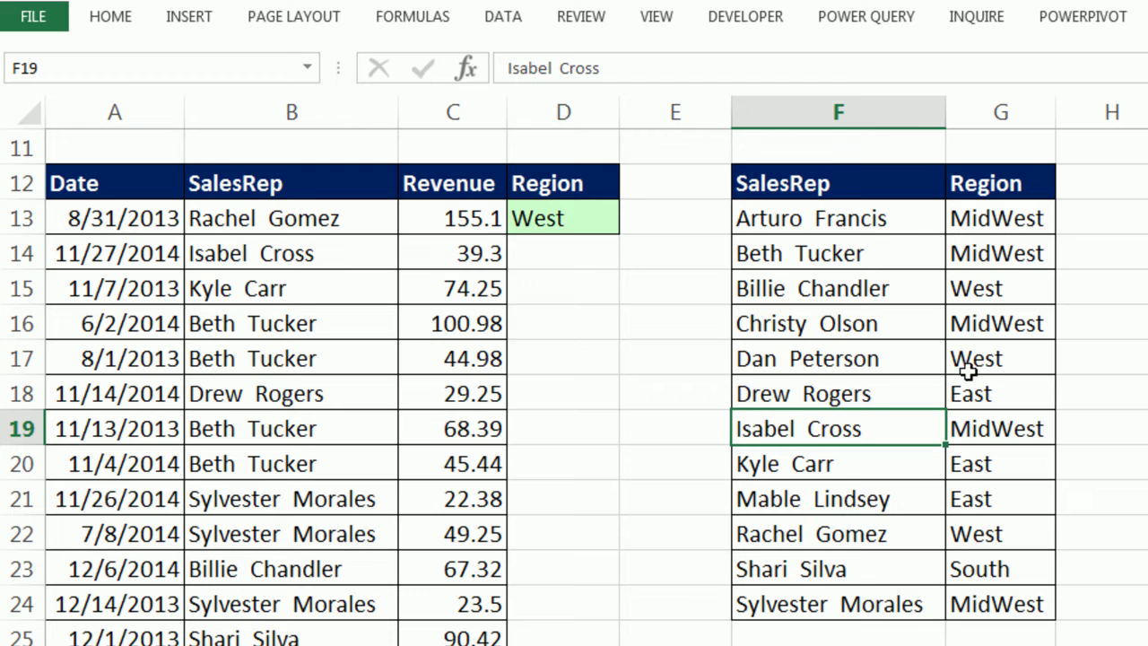
{"action": "left_click", "coordinate": [993, 434]}
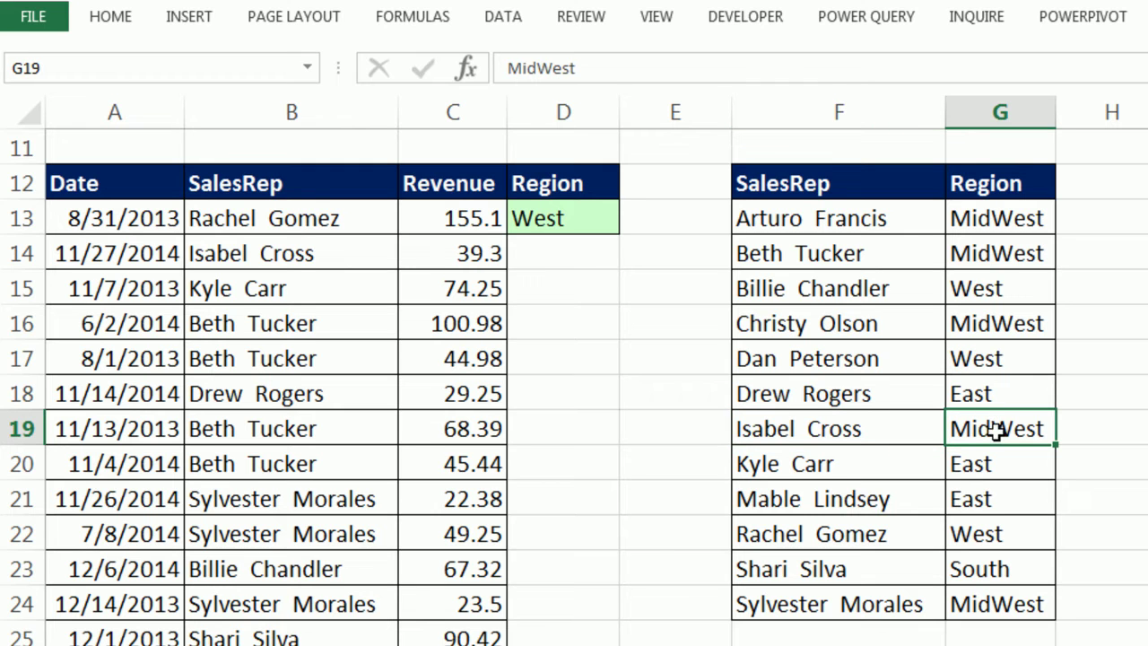
{"action": "left_click", "coordinate": [579, 252]}
{"action": "type", "text": "MidWest"}
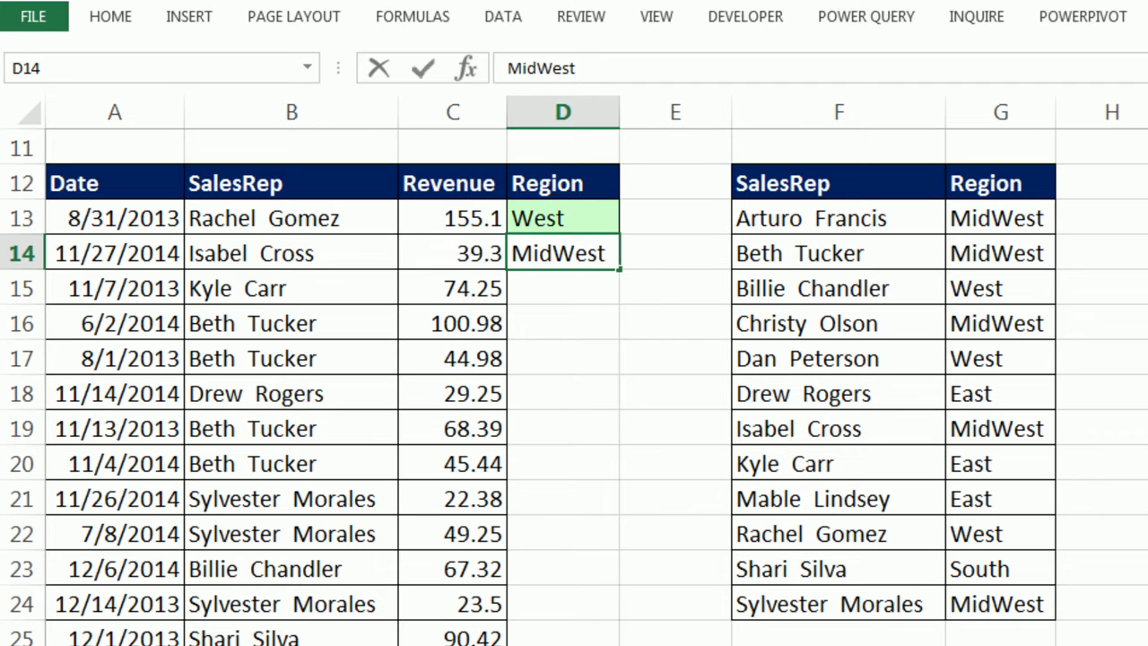
{"action": "key", "text": "Return"}
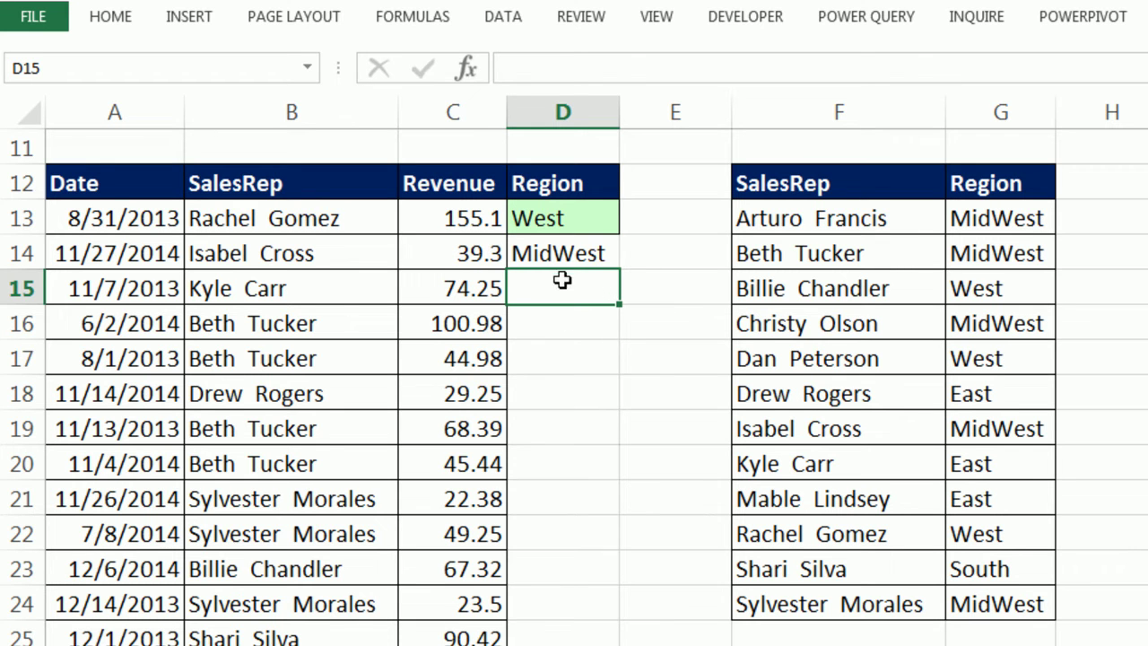
Enter East in D15 from the third rep's lookup entry, then select D13:D15
{"action": "left_click", "coordinate": [302, 291]}
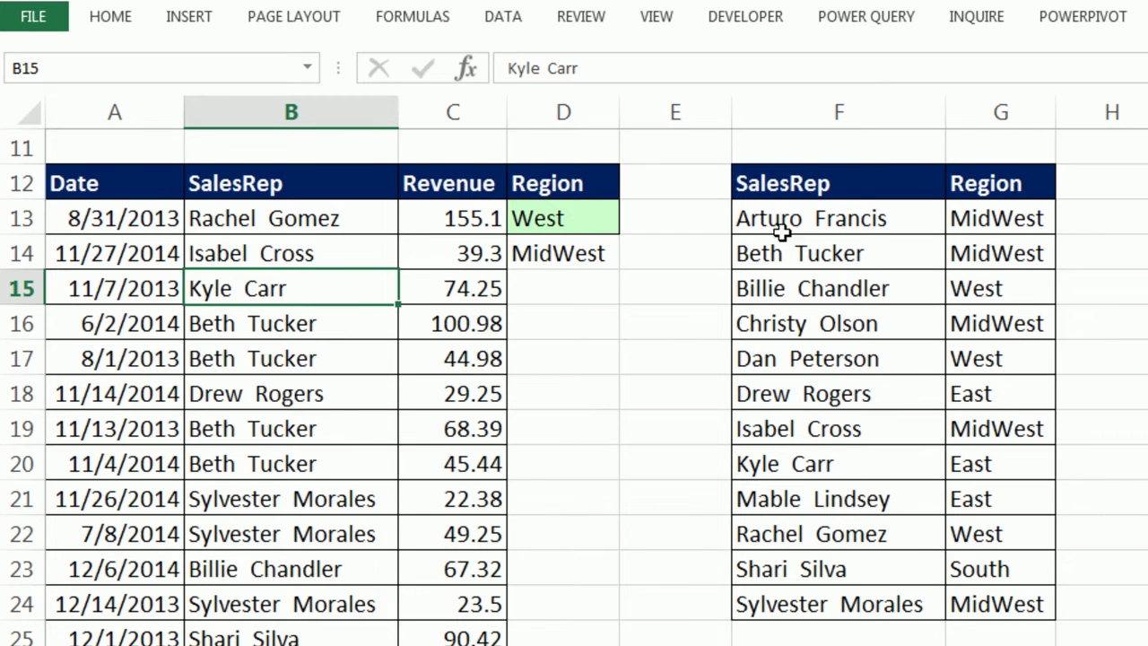
{"action": "left_click", "coordinate": [821, 463]}
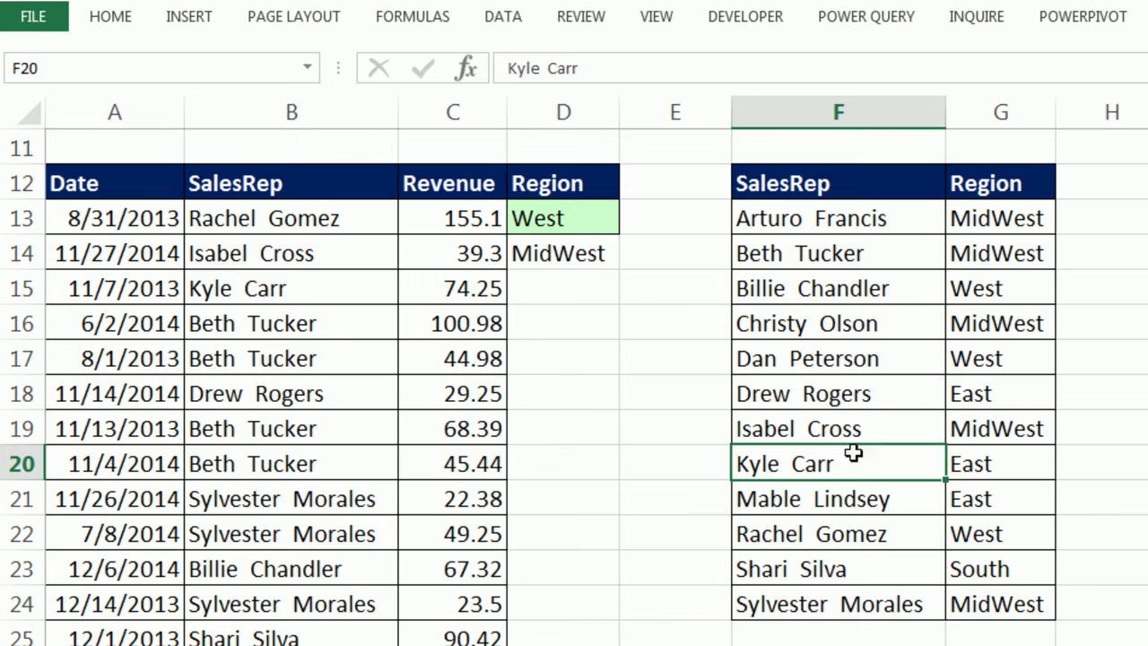
{"action": "left_click", "coordinate": [987, 464]}
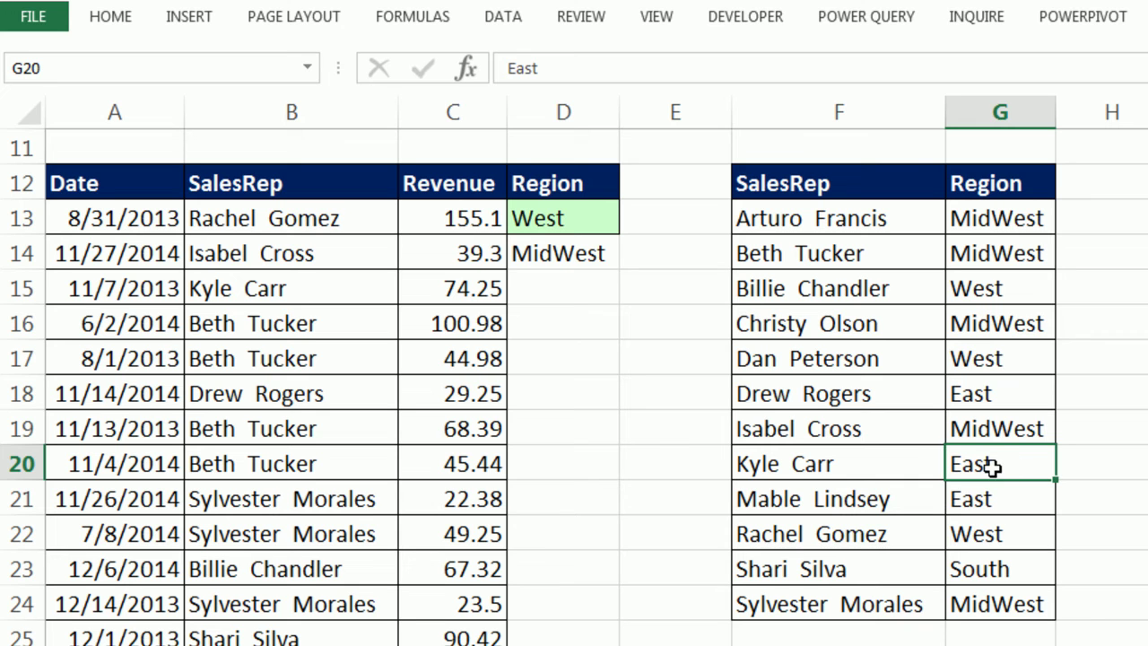
{"action": "left_click", "coordinate": [569, 297]}
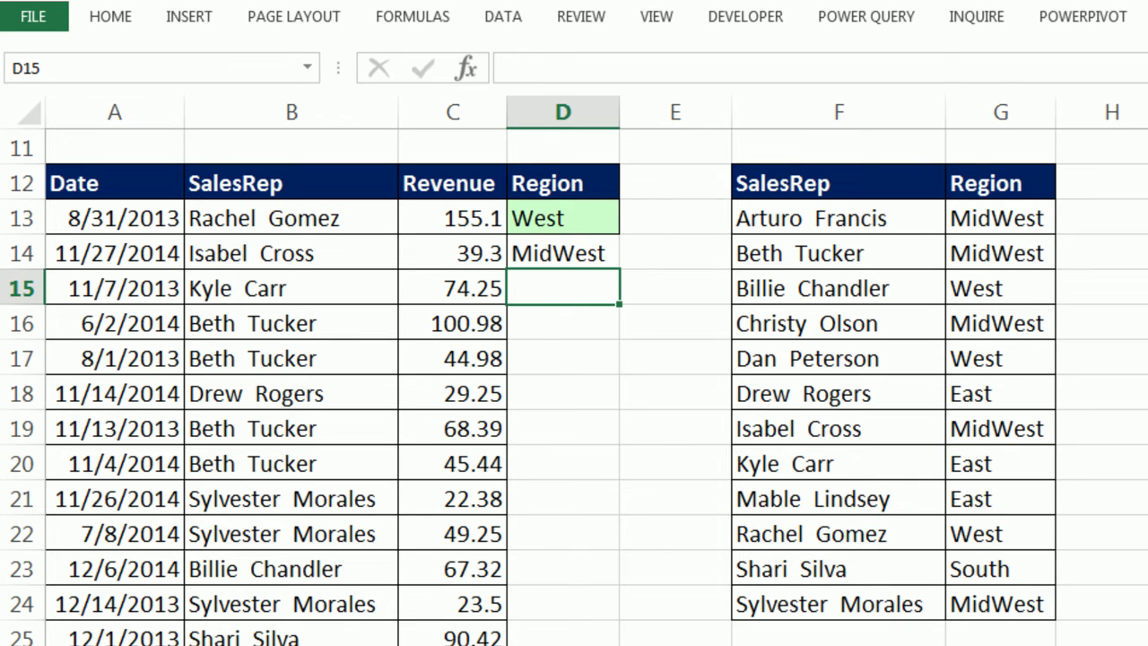
{"action": "type", "text": "East"}
{"action": "key", "text": "Return"}
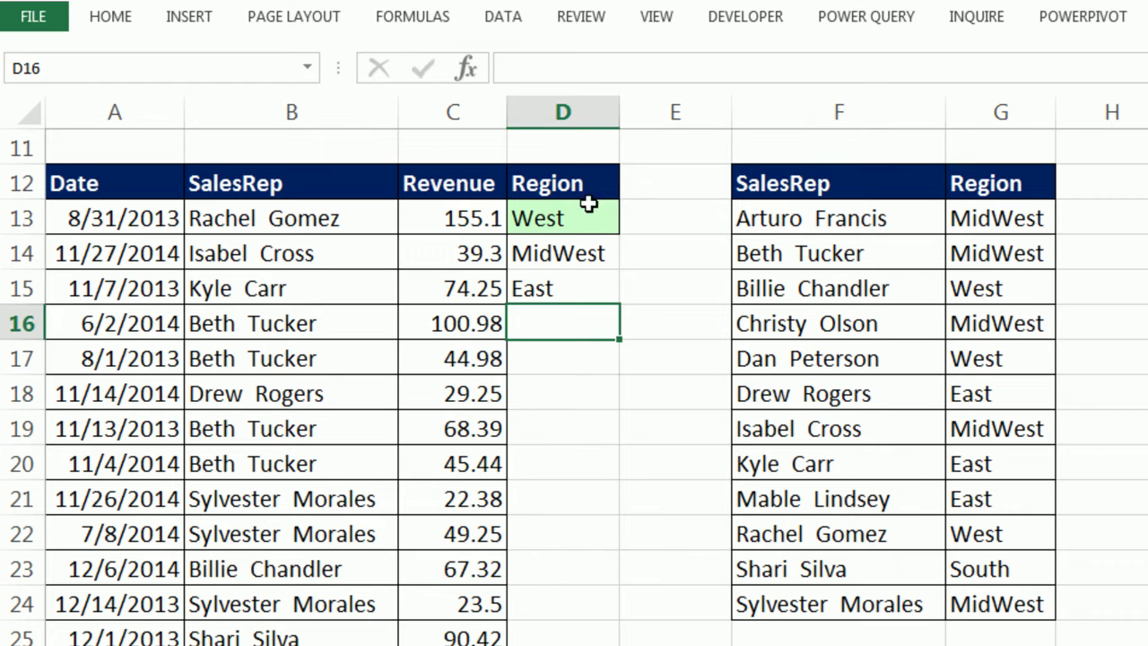
{"action": "left_click_drag", "start_coordinate": [580, 215], "coordinate": [584, 297]}
Clear the typed regions and begin =VLOOKUP(B13, in D13
{"action": "key", "text": "Delete"}
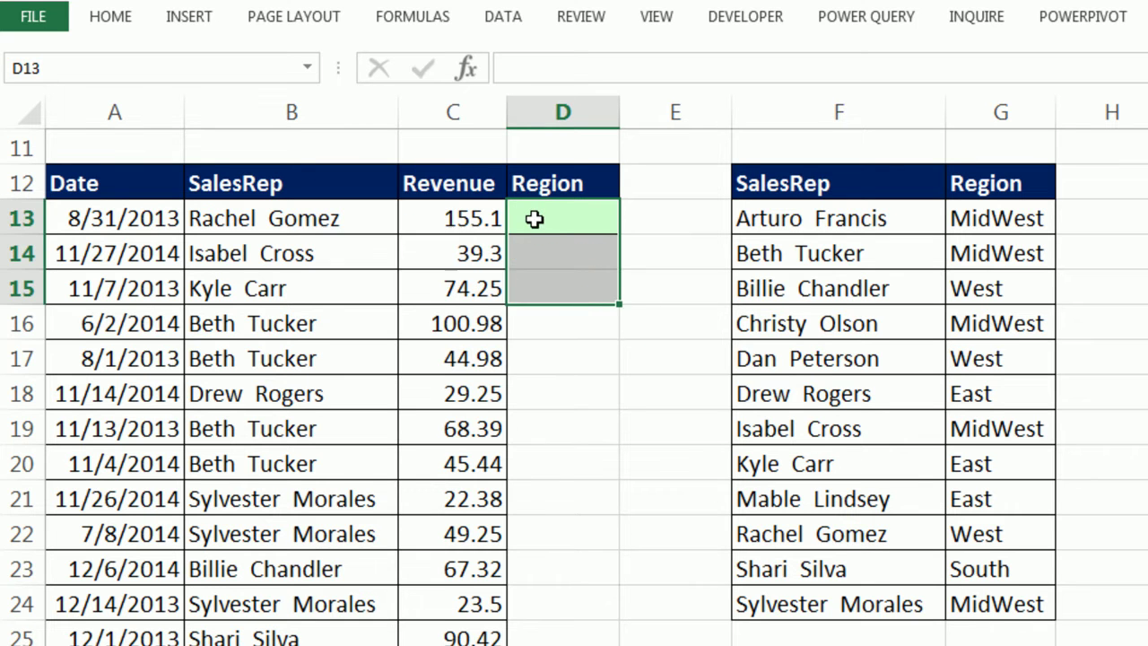
{"action": "type", "text": "=v"}
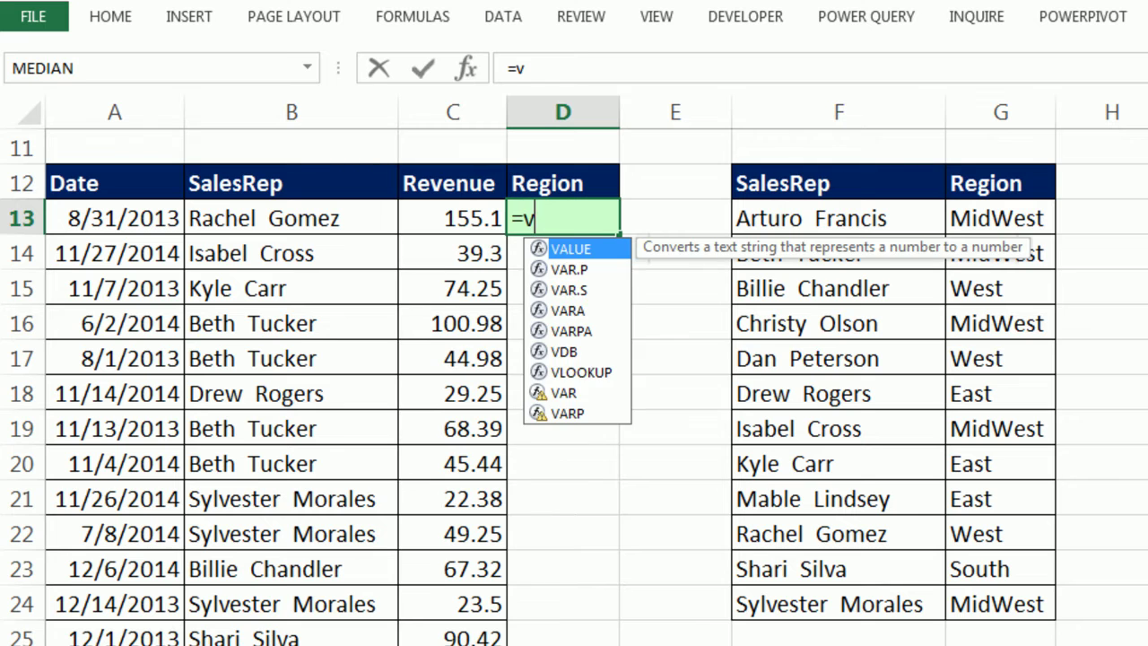
{"action": "type", "text": "l"}
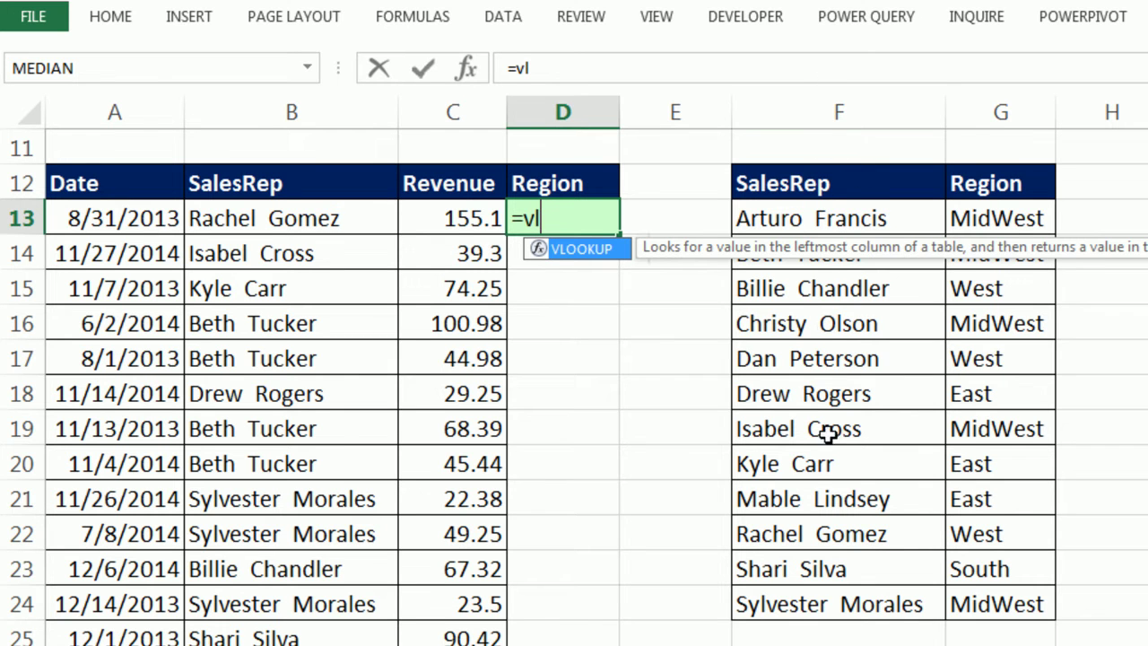
{"action": "key", "text": "Tab"}
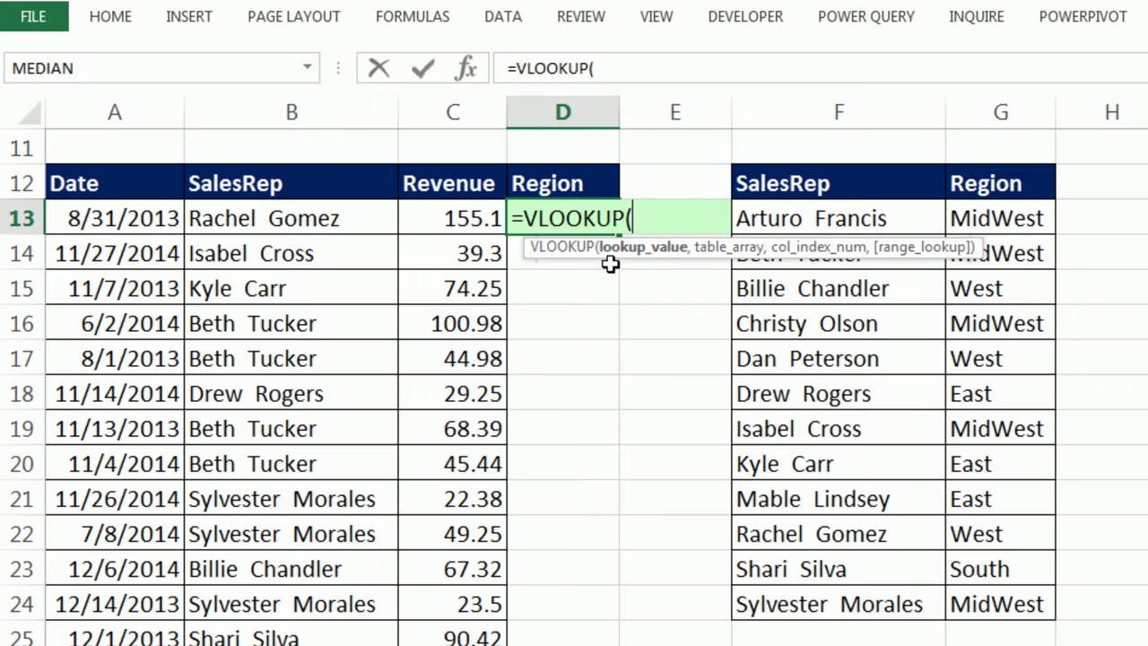
{"action": "left_click", "coordinate": [342, 219]}
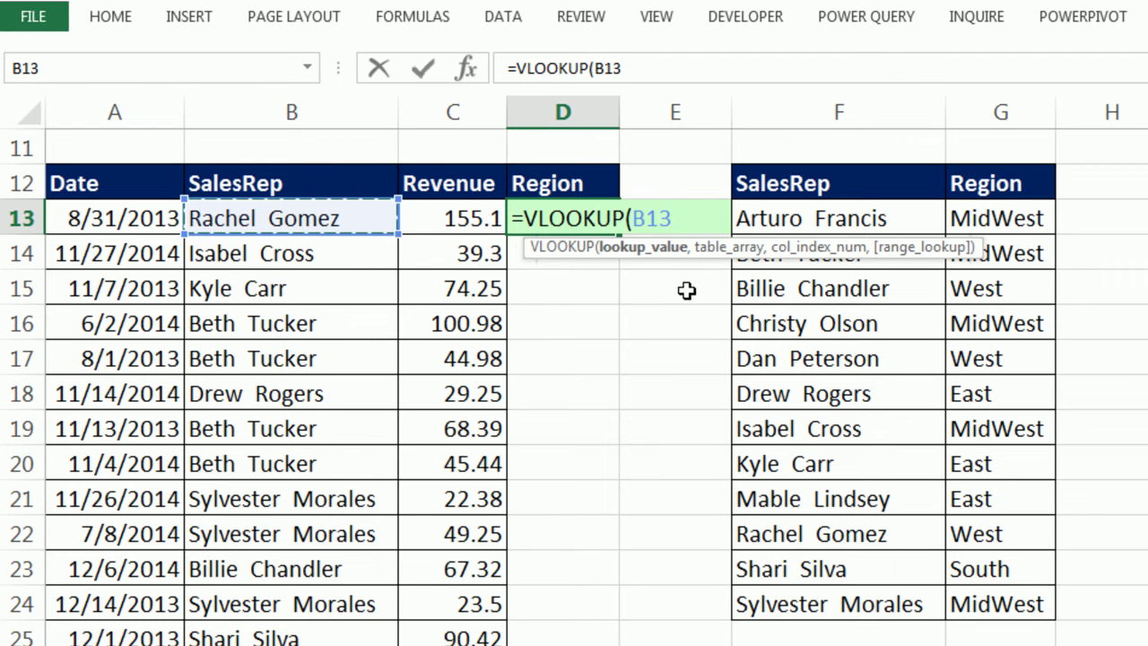
{"action": "type", "text": ","}
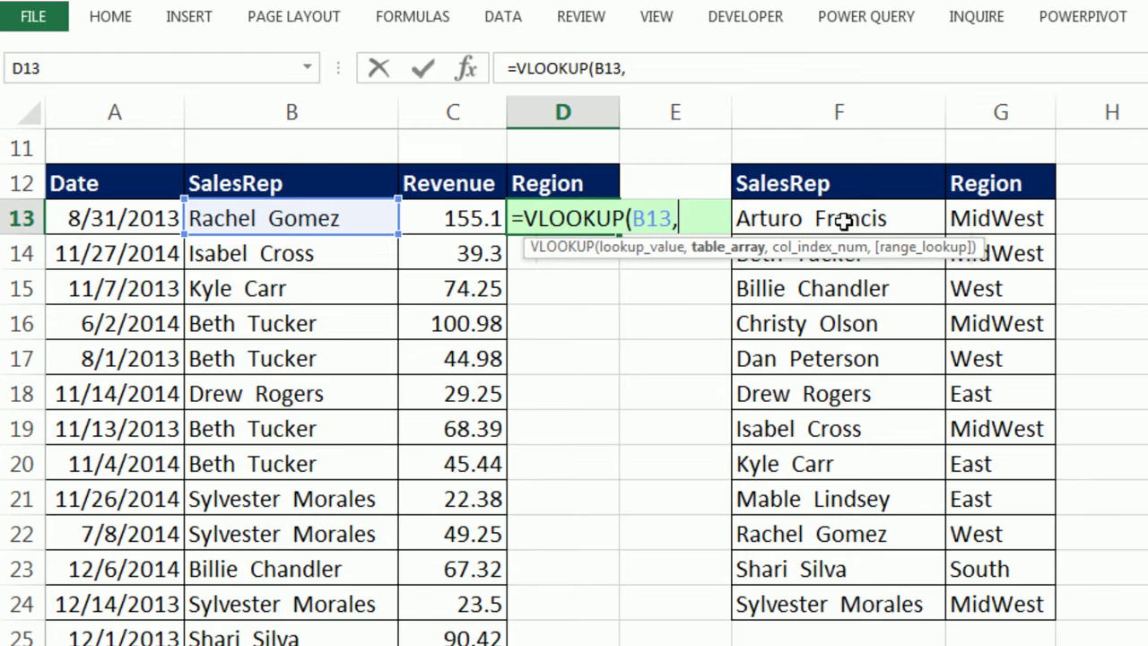
Add the absolute table range $F$13:$G$24 and column index 2 to the VLOOKUP
{"action": "left_click_drag", "start_coordinate": [843, 222], "coordinate": [981, 605]}
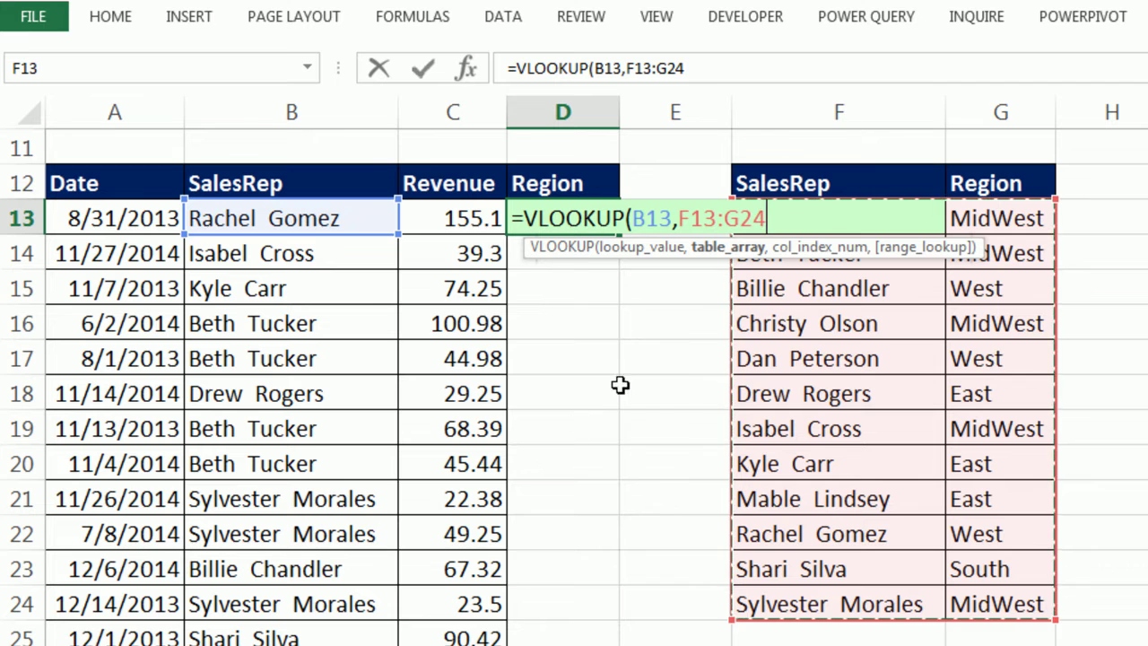
{"action": "key", "text": "F4"}
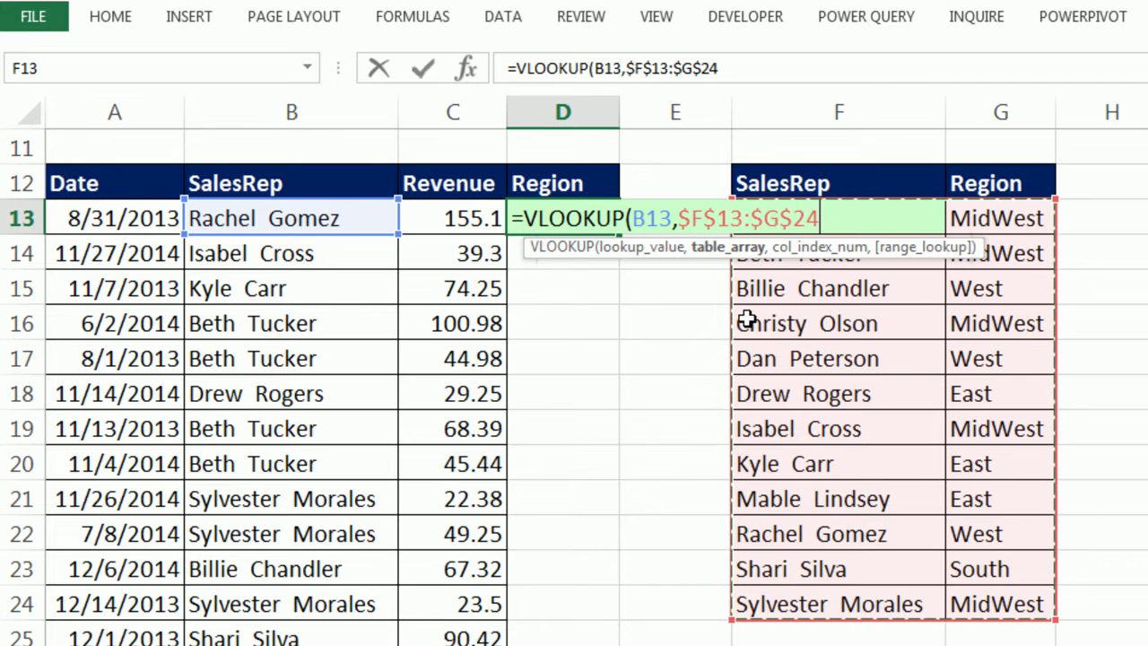
{"action": "type", "text": ","}
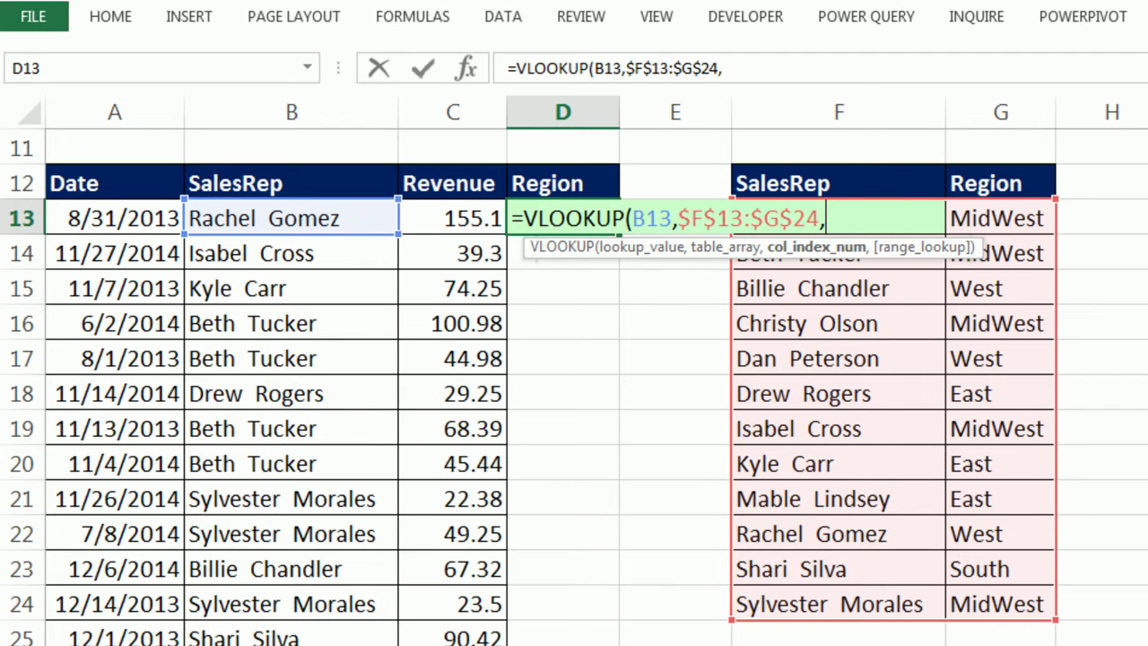
{"action": "type", "text": "2"}
{"action": "type", "text": ","}
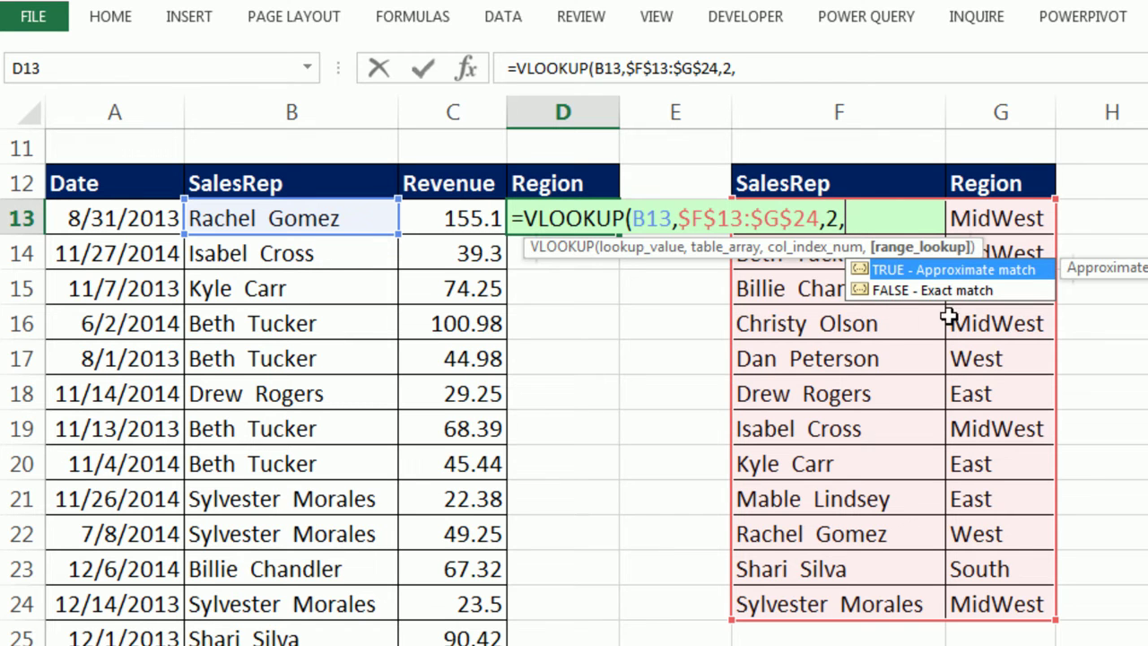
Close the VLOOKUP with FALSE for exact match and fill it down the Region column
{"action": "double_click", "coordinate": [878, 292]}
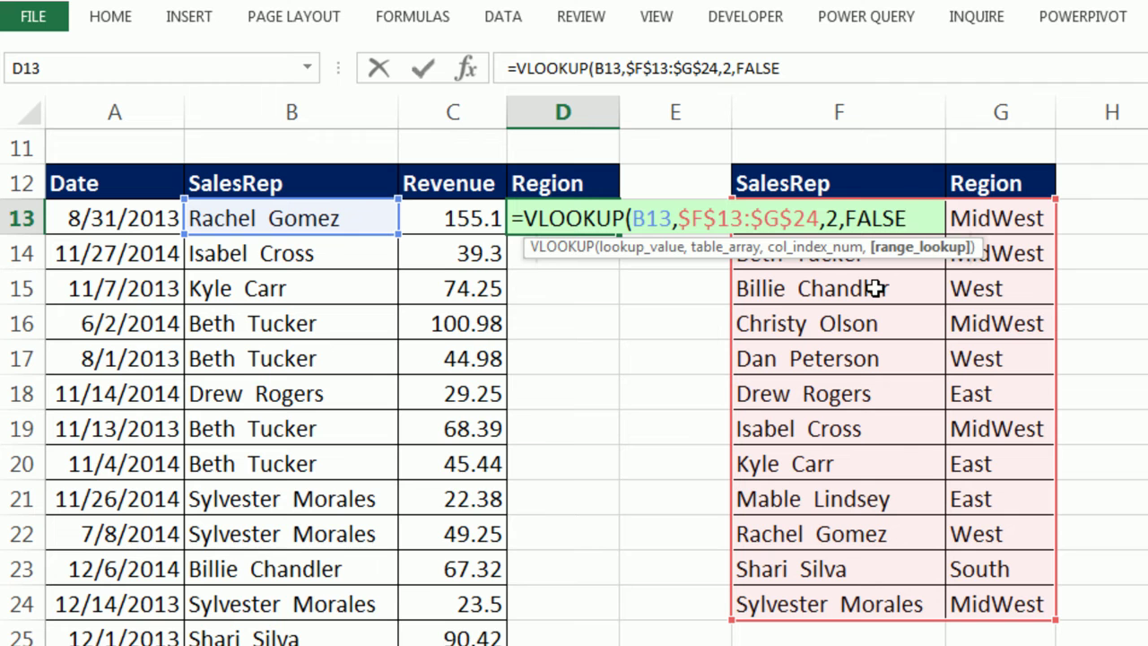
{"action": "type", "text": ")"}
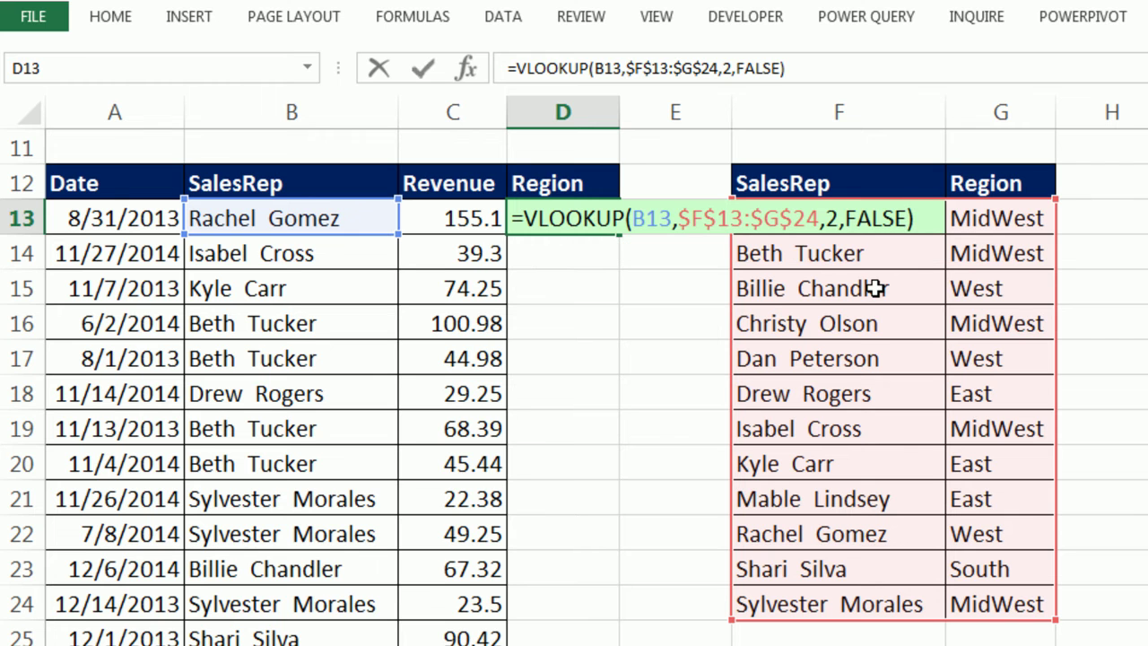
{"action": "key", "text": "ctrl+Return"}
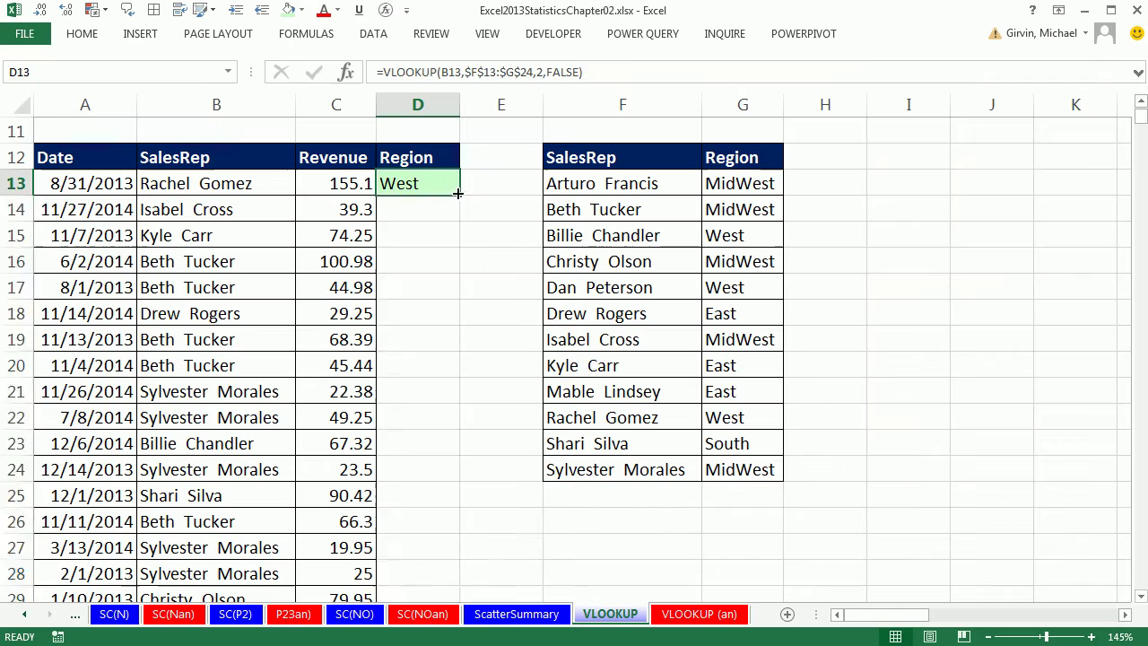
{"action": "double_click", "coordinate": [457, 193]}
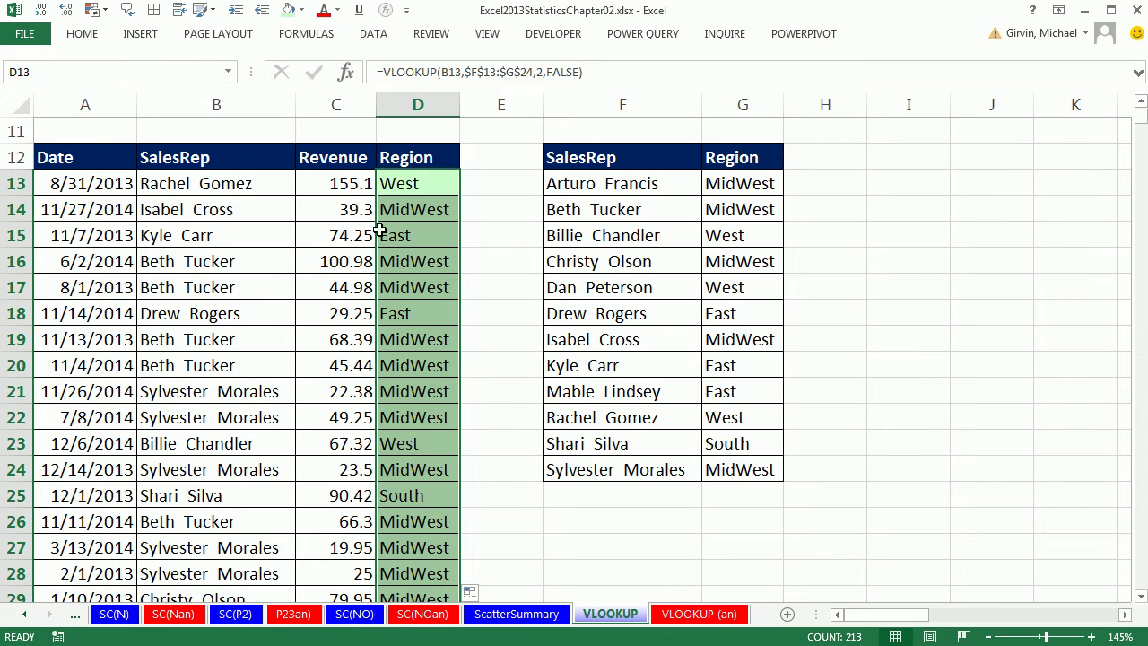
{"action": "key", "text": "ctrl+Down"}
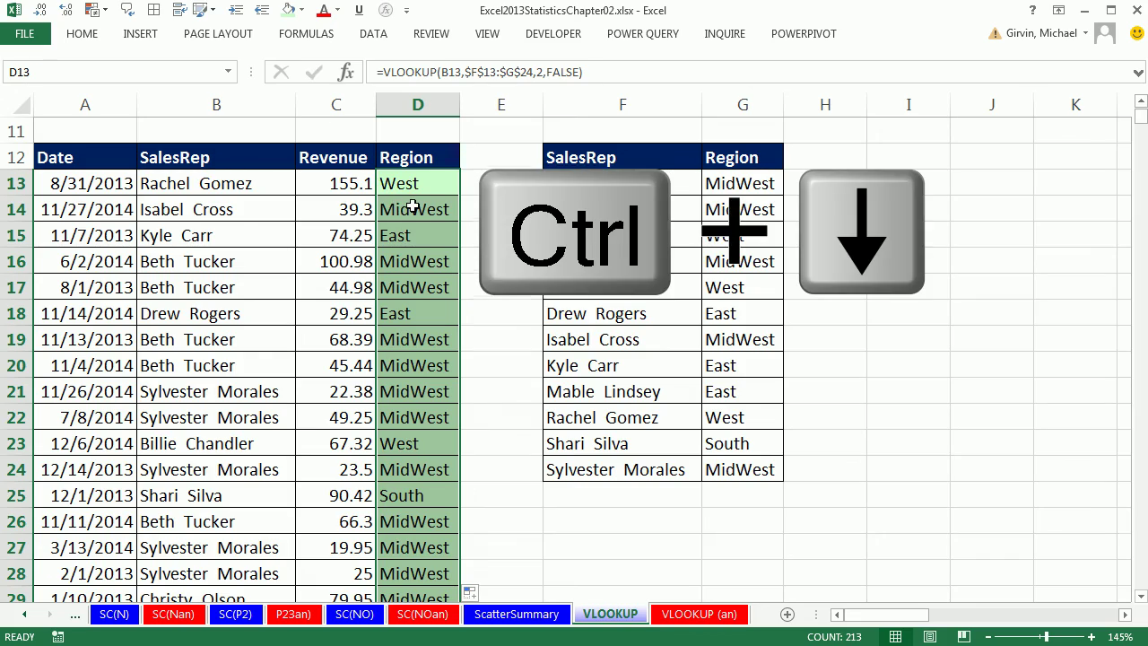
{"action": "key", "text": "F2"}
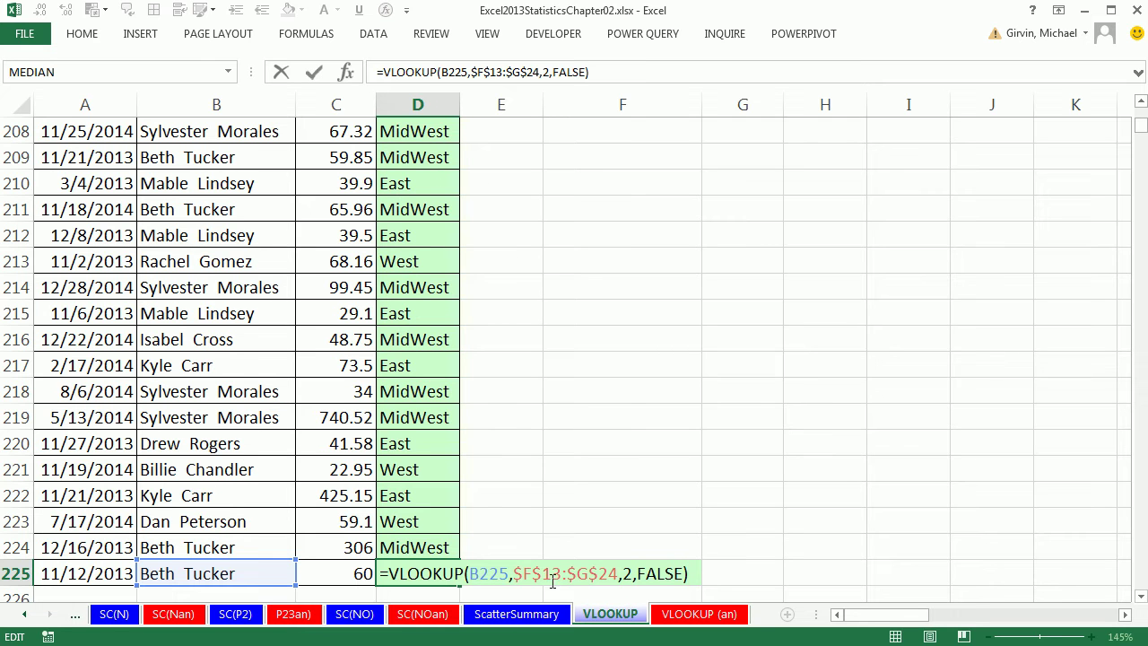
{"action": "key", "text": "ctrl+Return"}
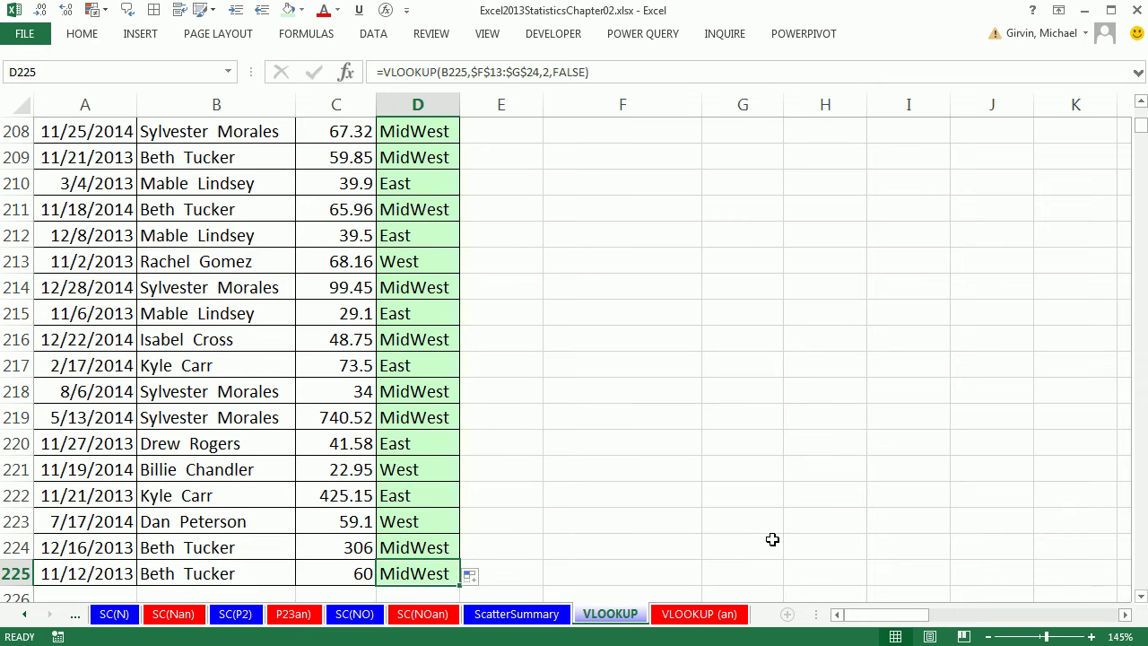
{"action": "key", "text": "ctrl+Up"}
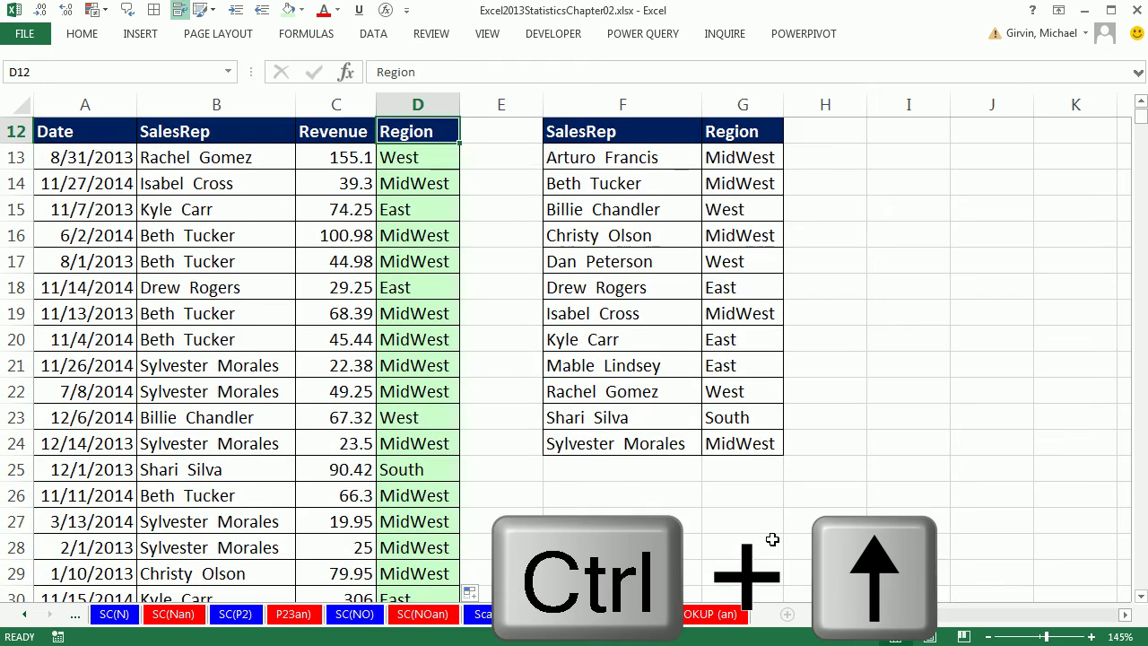
{"action": "scroll", "coordinate": [758, 538], "scroll_direction": "up", "scroll_amount": 2}
{"action": "left_click", "coordinate": [354, 313]}
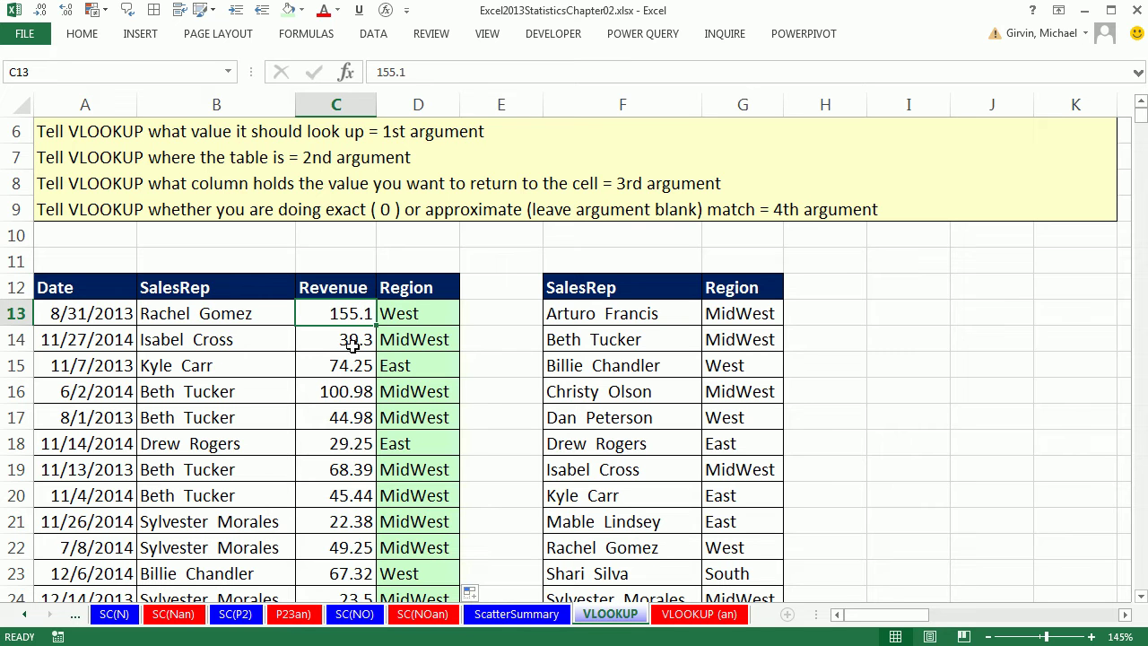
Insert a PivotTable of the sales data on a new worksheet
{"action": "left_click", "coordinate": [140, 34]}
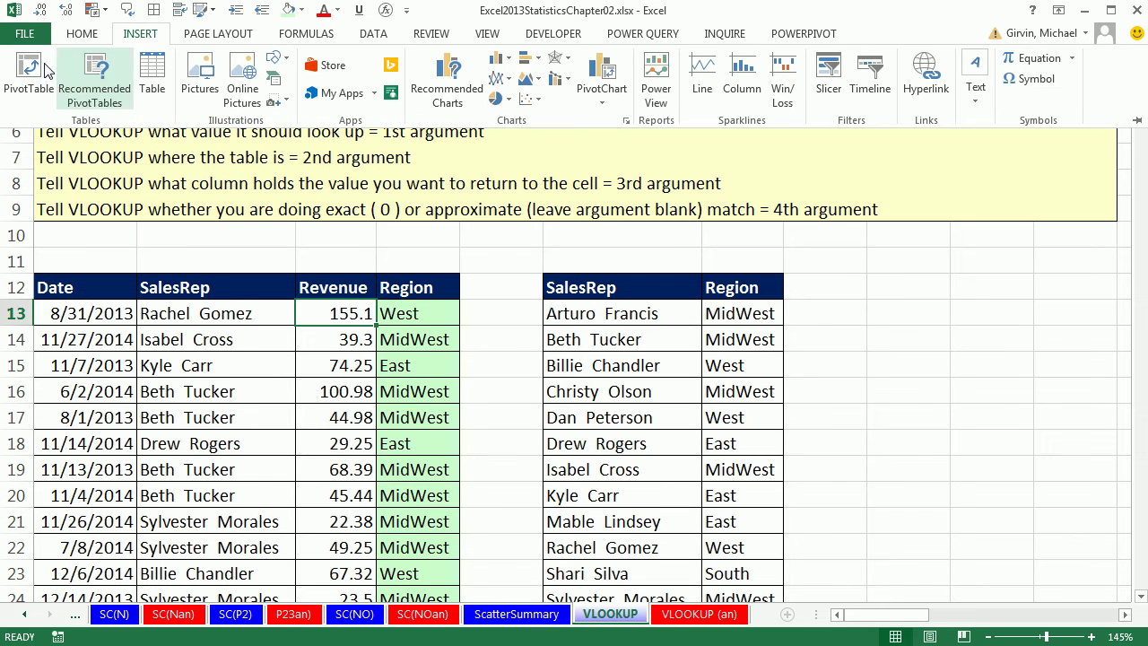
{"action": "left_click", "coordinate": [29, 72]}
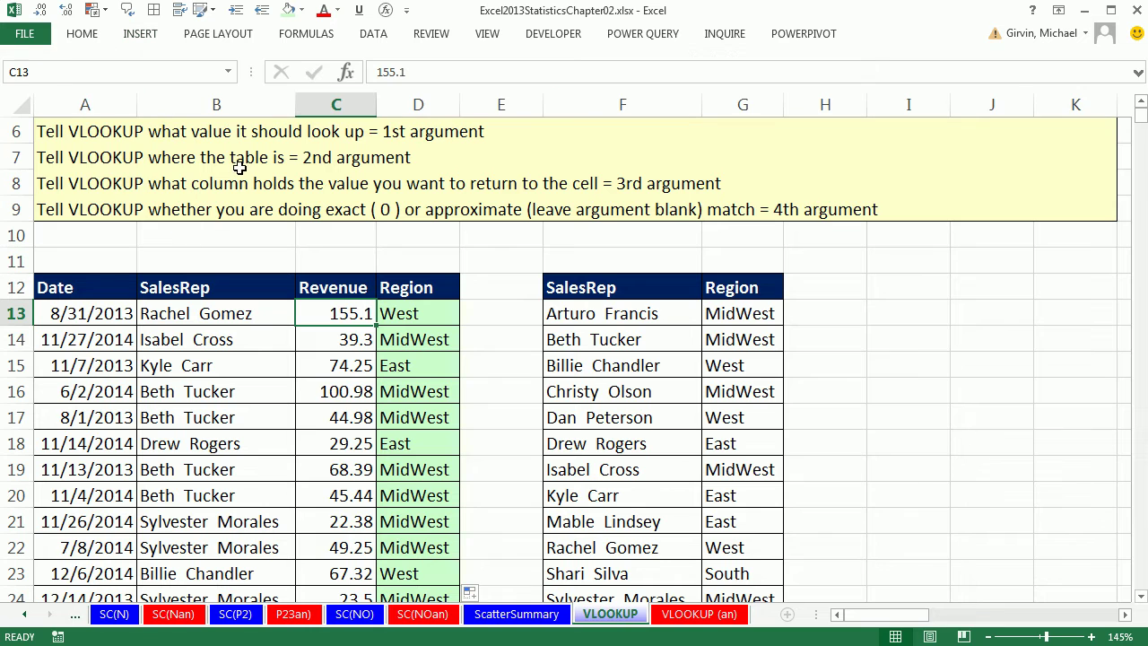
{"action": "key", "text": "alt"}
{"action": "key", "text": "n"}
{"action": "key", "text": "v"}
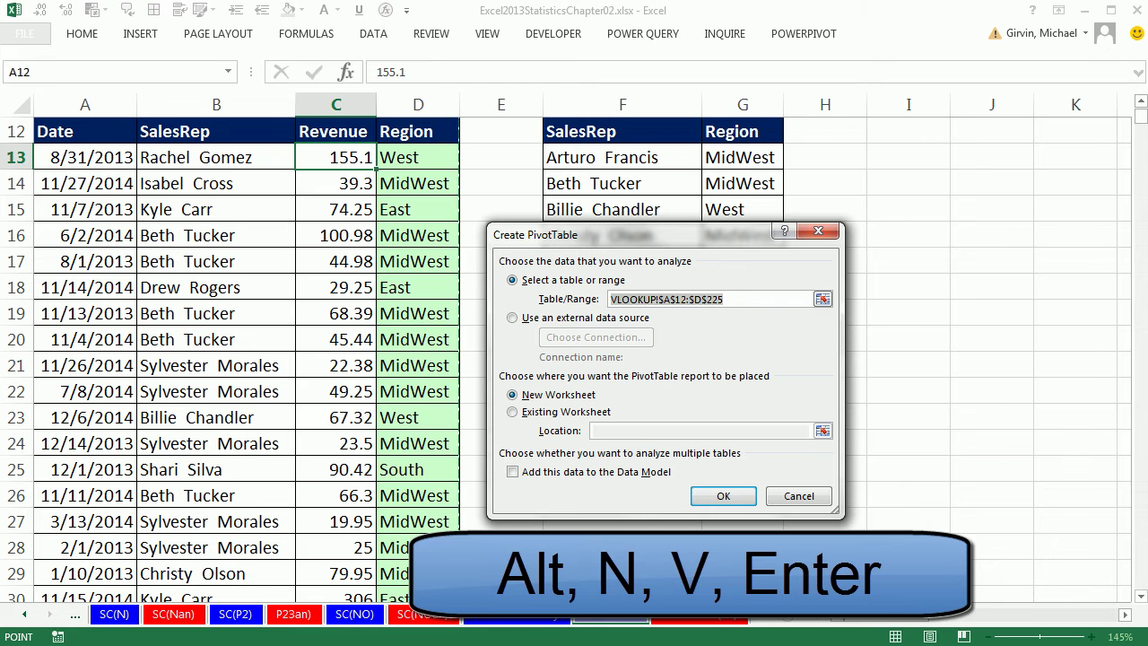
{"action": "key", "text": "Return"}
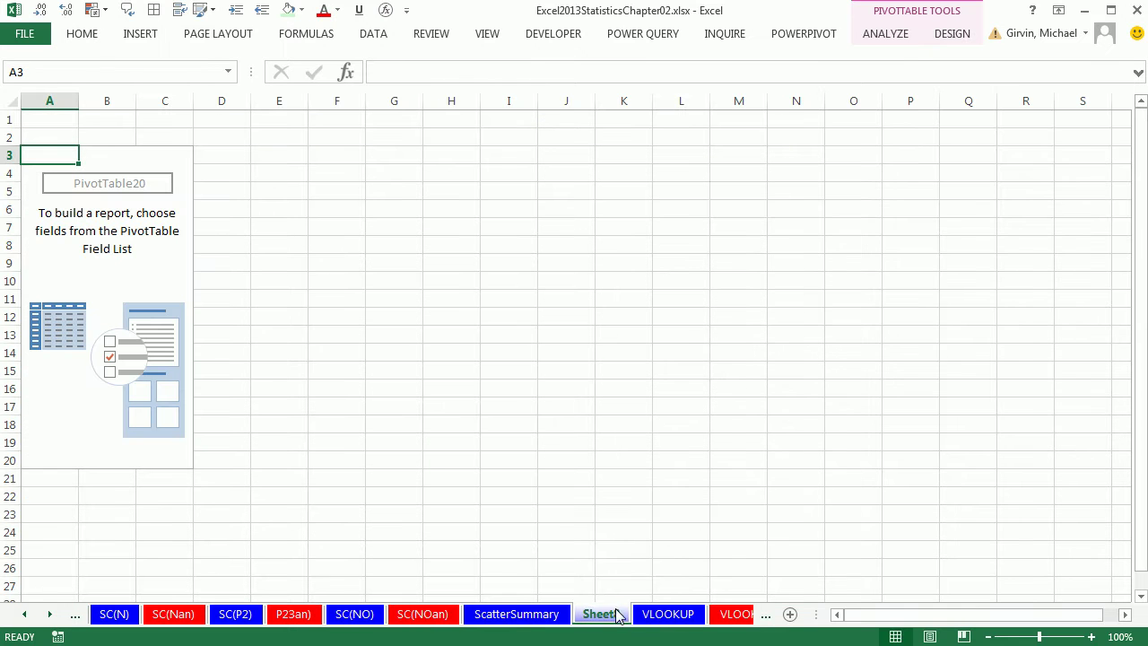
Rename the new sheet 'Rev Region CT' and put Revenue in the PivotTable rows
{"action": "double_click", "coordinate": [606, 613]}
{"action": "type", "text": "Rev Region CT"}
{"action": "key", "text": "Return"}
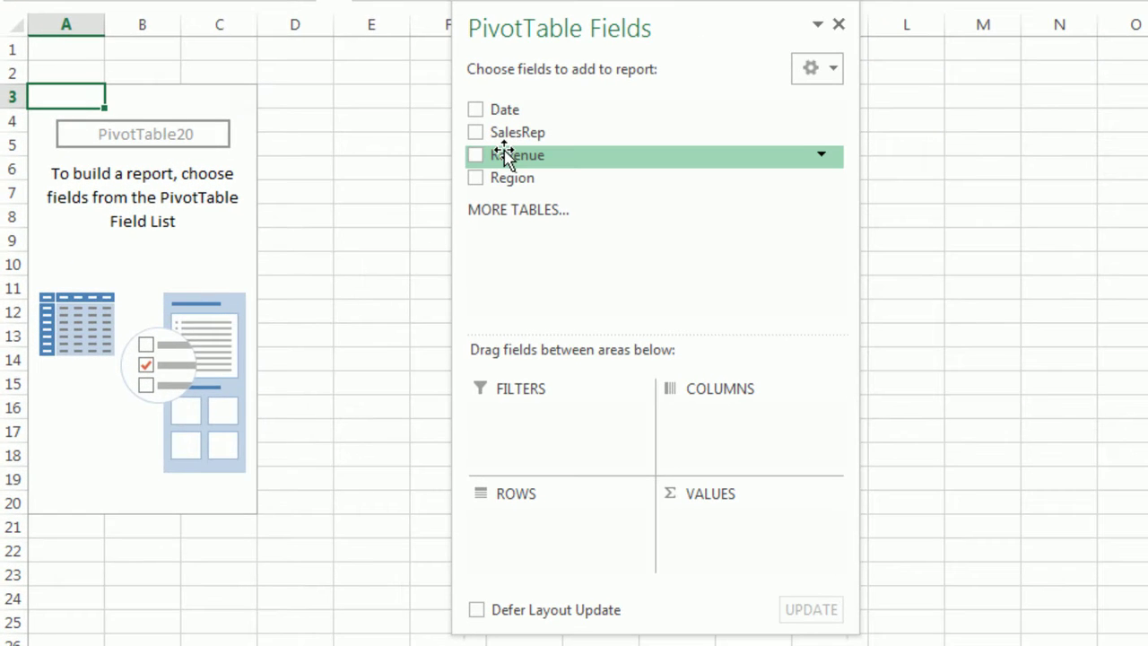
{"action": "left_click_drag", "start_coordinate": [507, 157], "coordinate": [548, 524]}
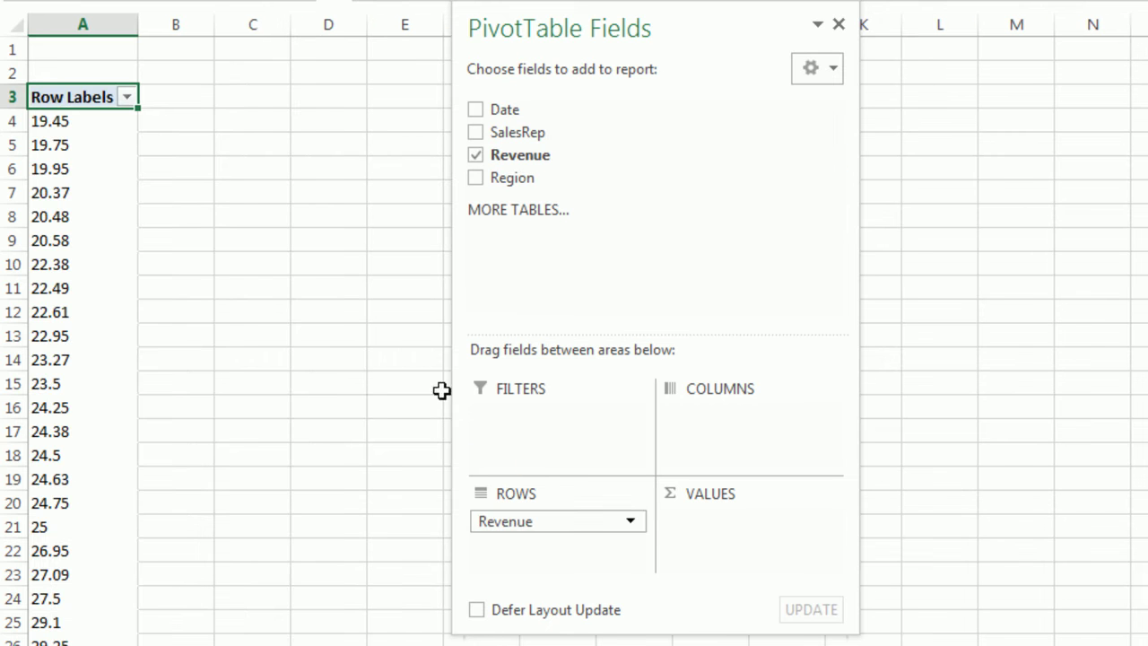
Group Revenue row labels starting at 0, ending at 800, by 100, then select the bin labels
{"action": "right_click", "coordinate": [66, 145]}
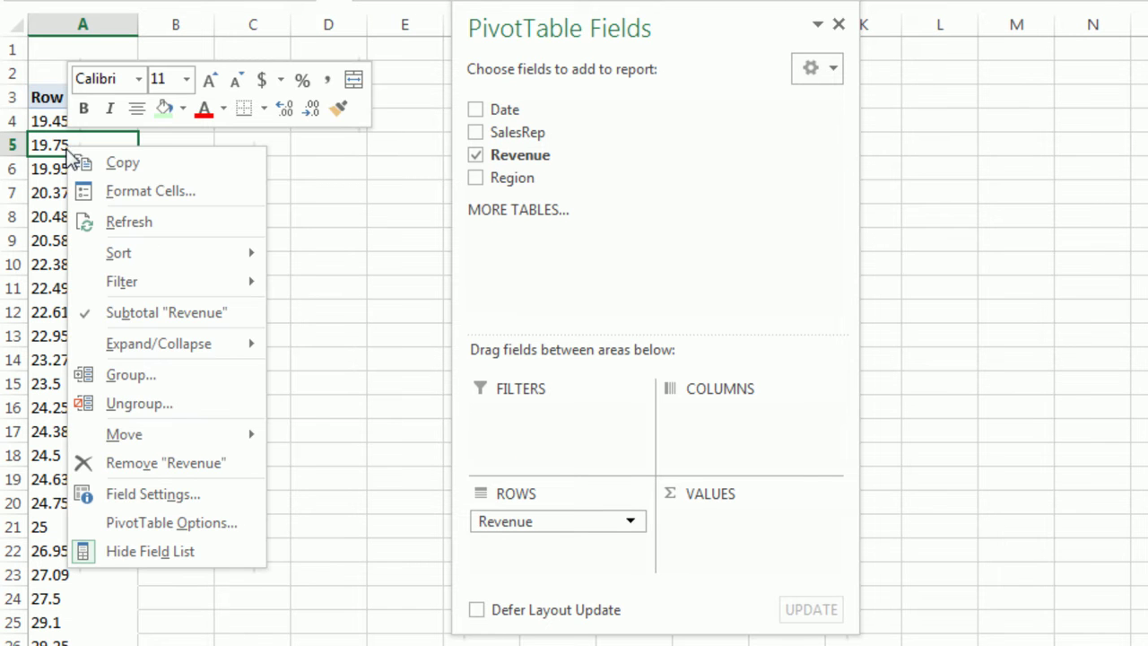
{"action": "left_click", "coordinate": [144, 374]}
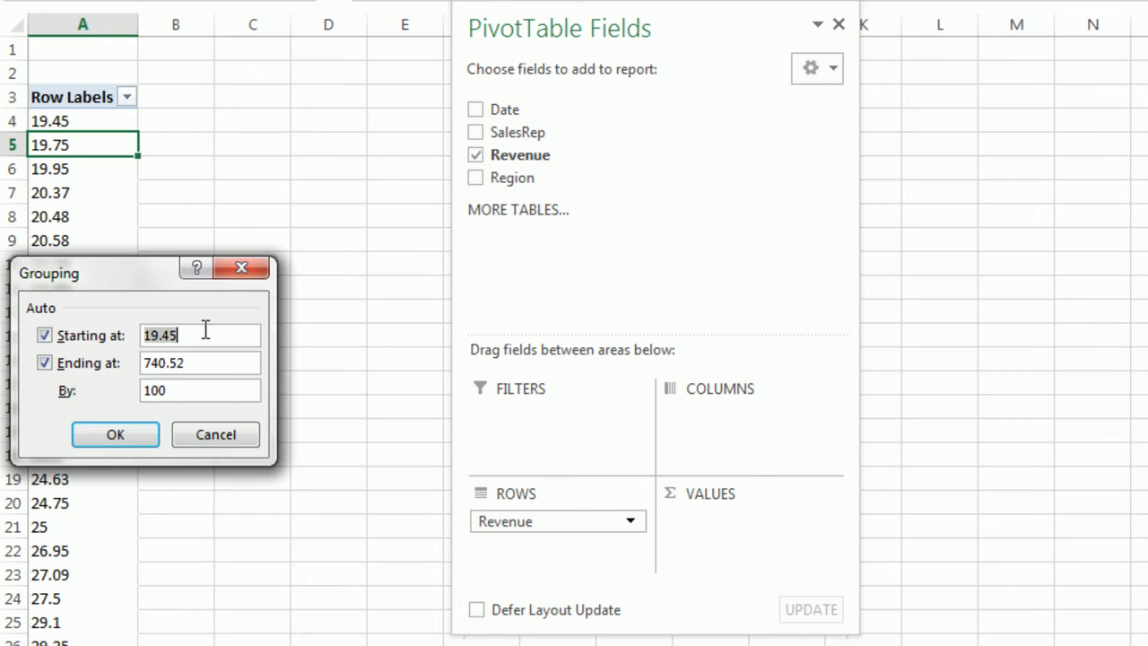
{"action": "type", "text": "0"}
{"action": "key", "text": "Tab"}
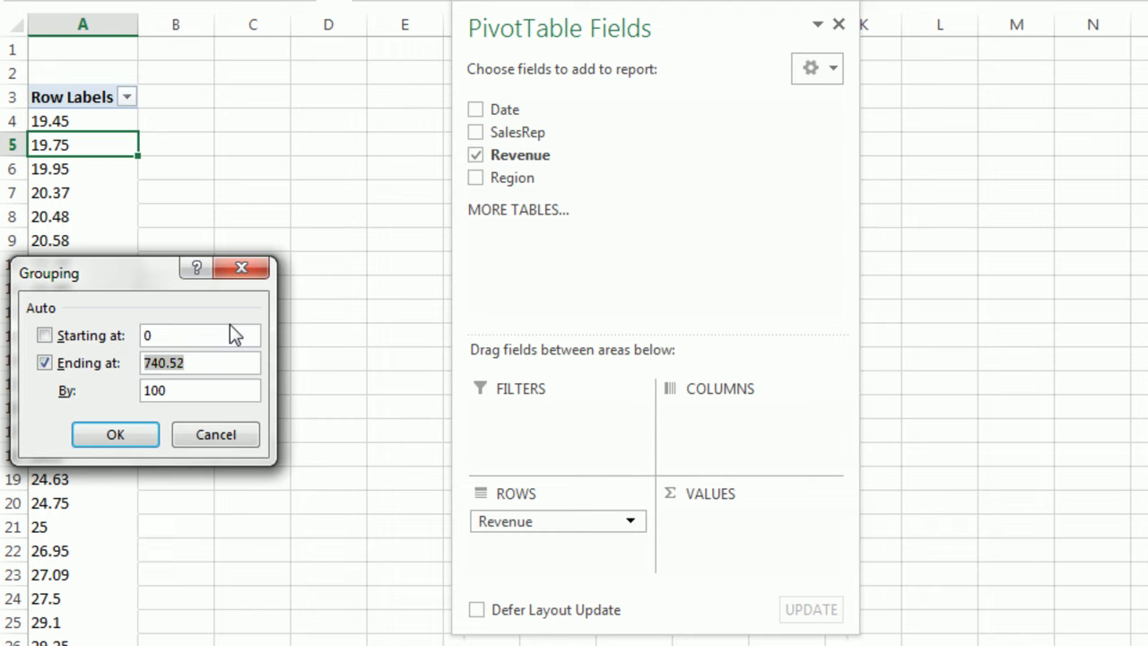
{"action": "type", "text": "800"}
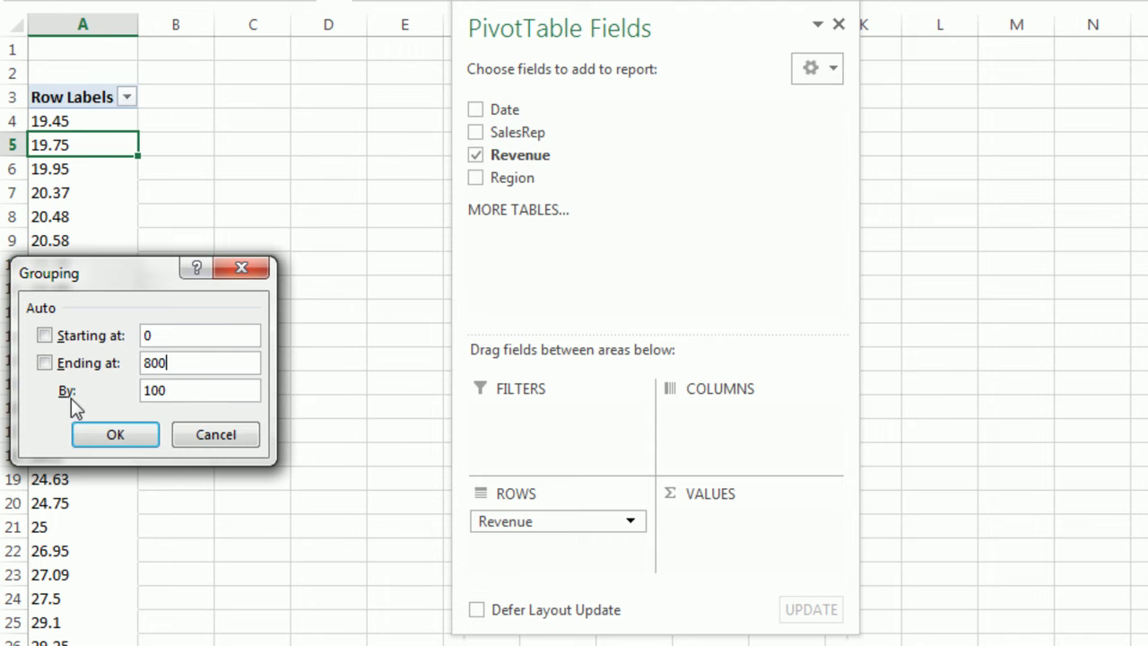
{"action": "left_click", "coordinate": [117, 436]}
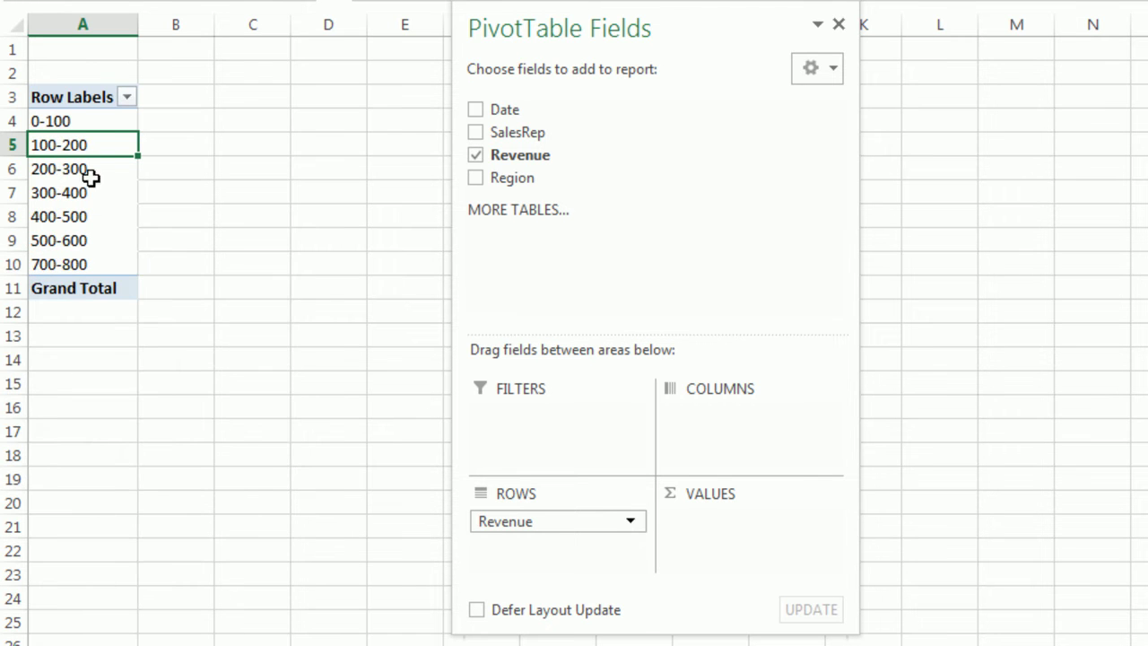
{"action": "left_click_drag", "start_coordinate": [80, 122], "coordinate": [94, 262]}
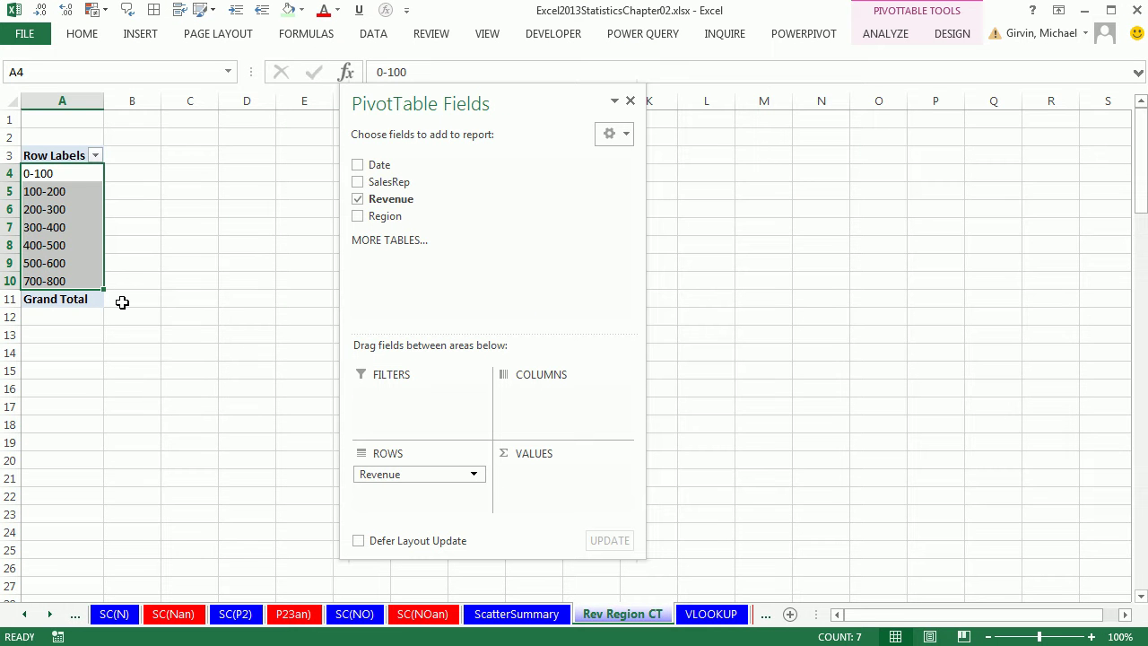
Replace every '-' in the Revenue bin labels with ' up to ' via Find and Replace
{"action": "left_click", "coordinate": [79, 35]}
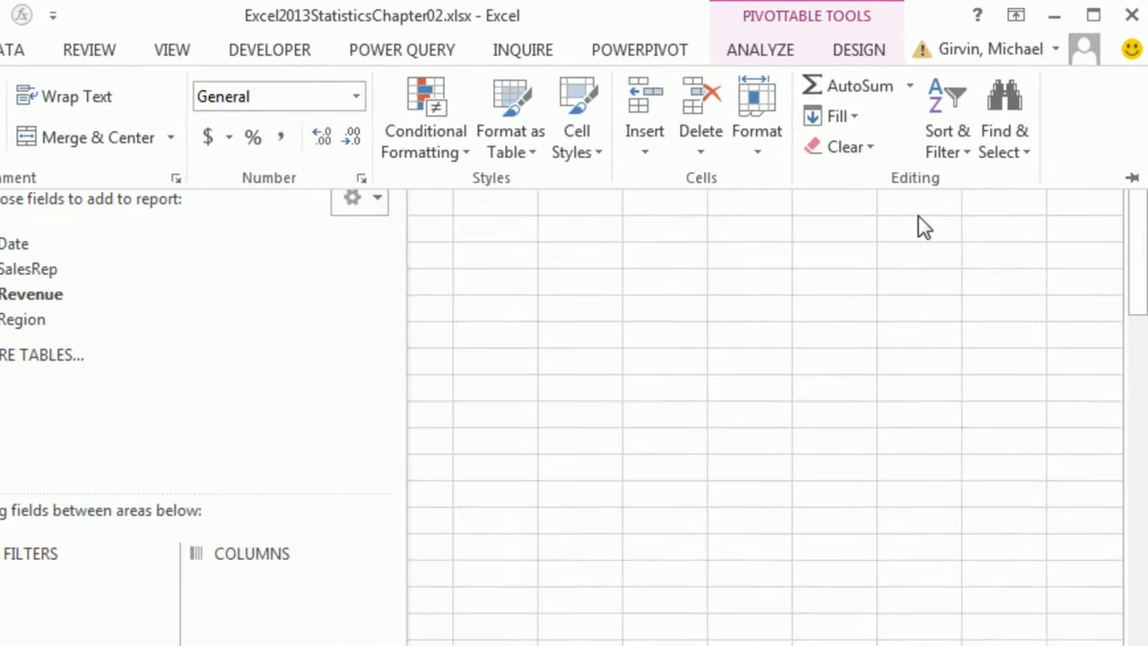
{"action": "left_click", "coordinate": [975, 199]}
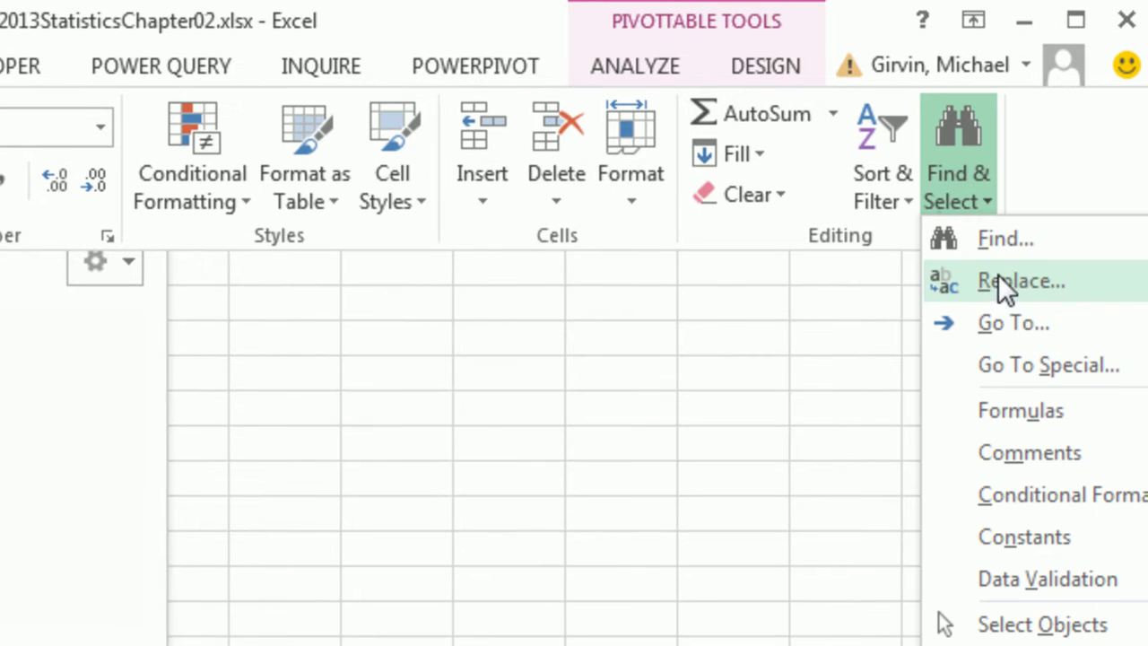
{"action": "key", "text": "Escape"}
{"action": "key", "text": "Escape"}
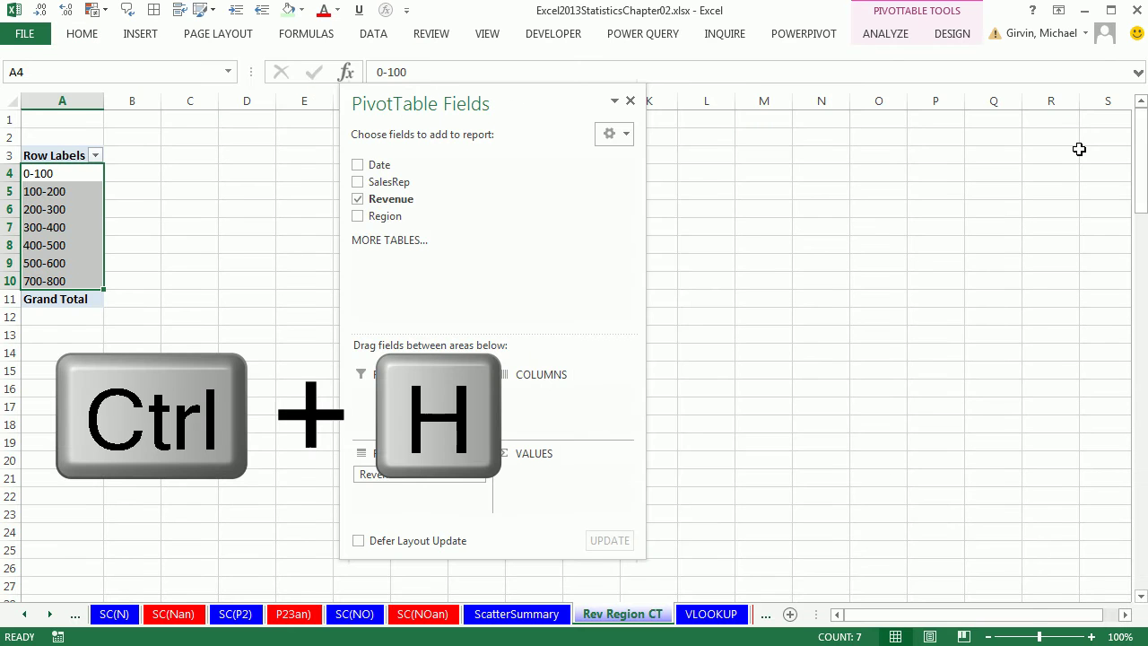
{"action": "key", "text": "ctrl+h"}
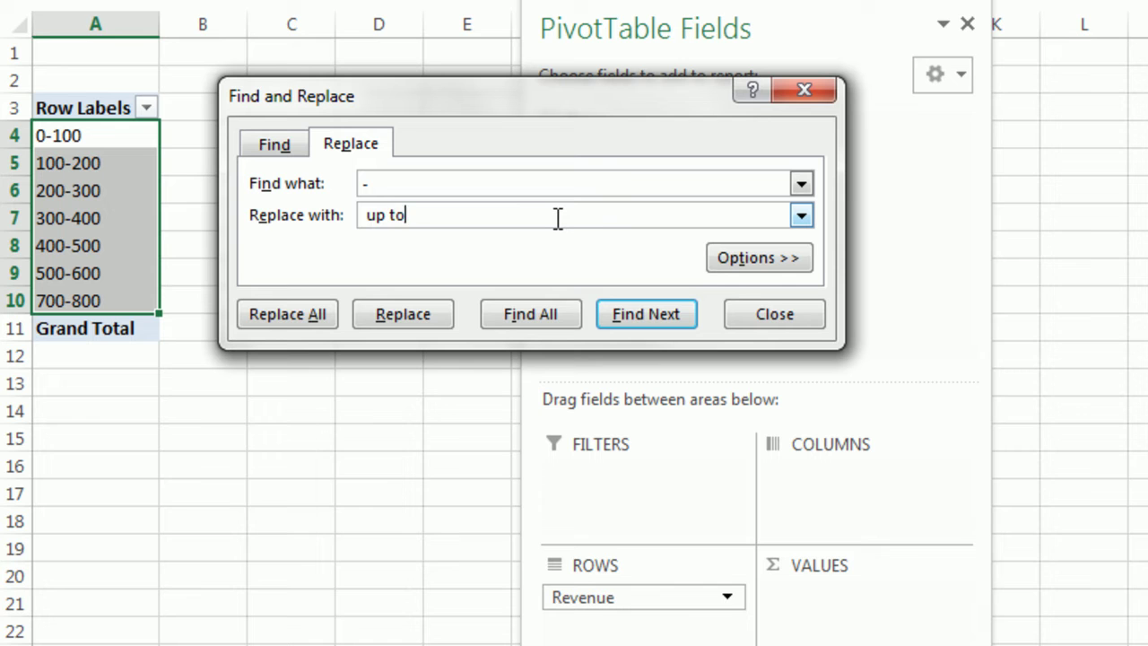
{"action": "left_click", "coordinate": [305, 318]}
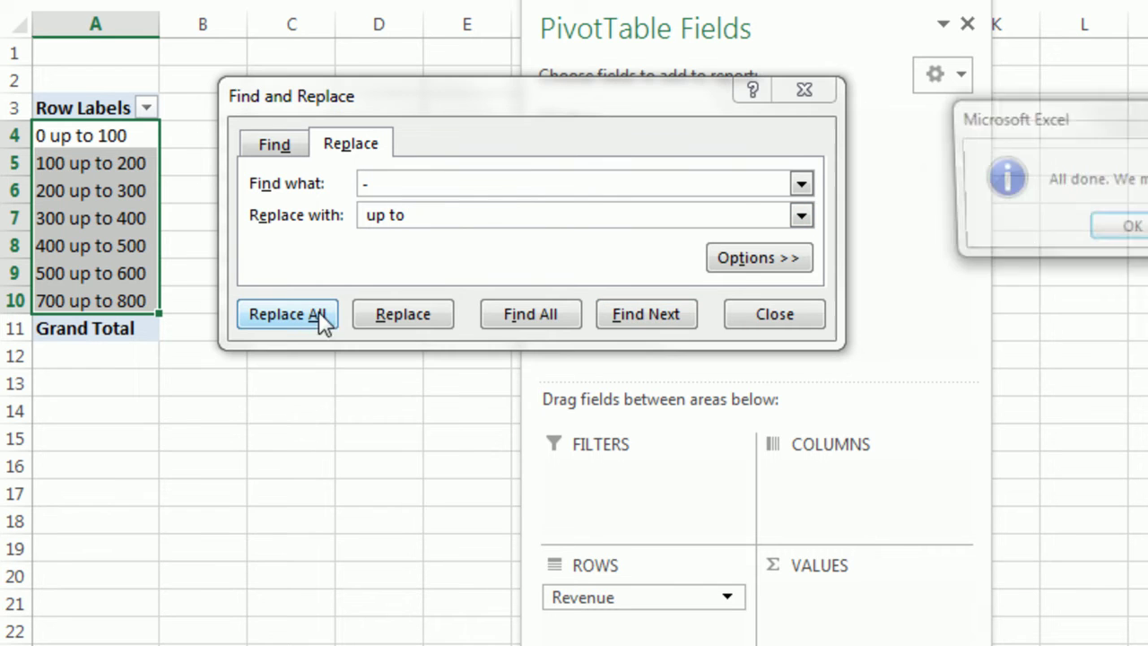
{"action": "left_click_drag", "start_coordinate": [1124, 129], "coordinate": [397, 404]}
{"action": "left_click", "coordinate": [402, 507]}
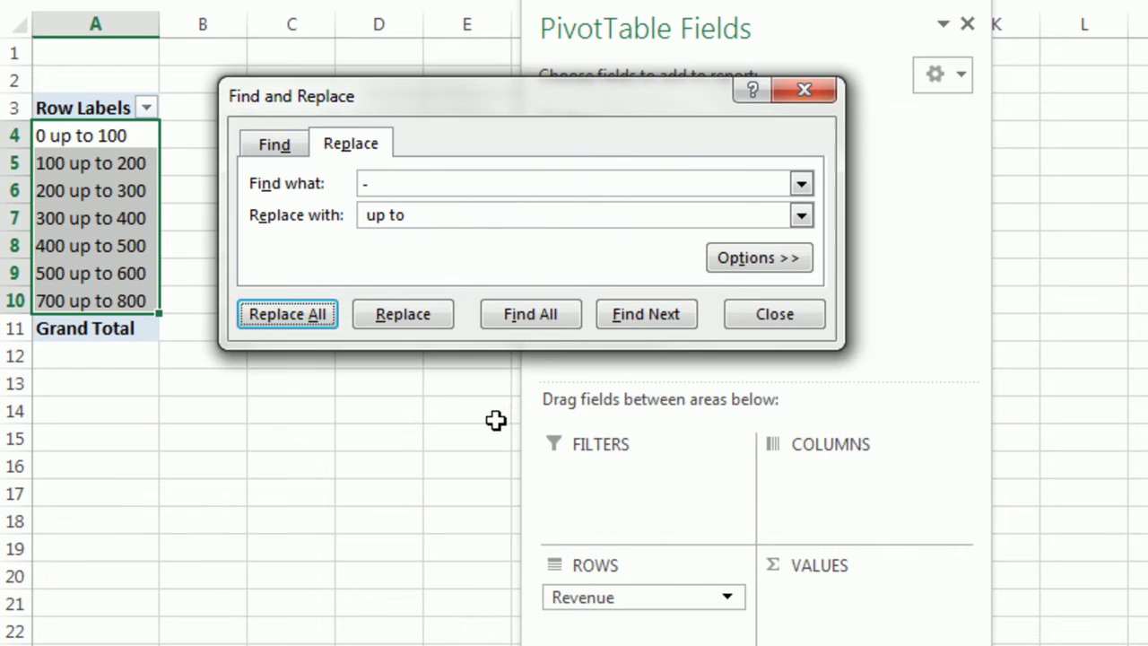
{"action": "left_click", "coordinate": [782, 309]}
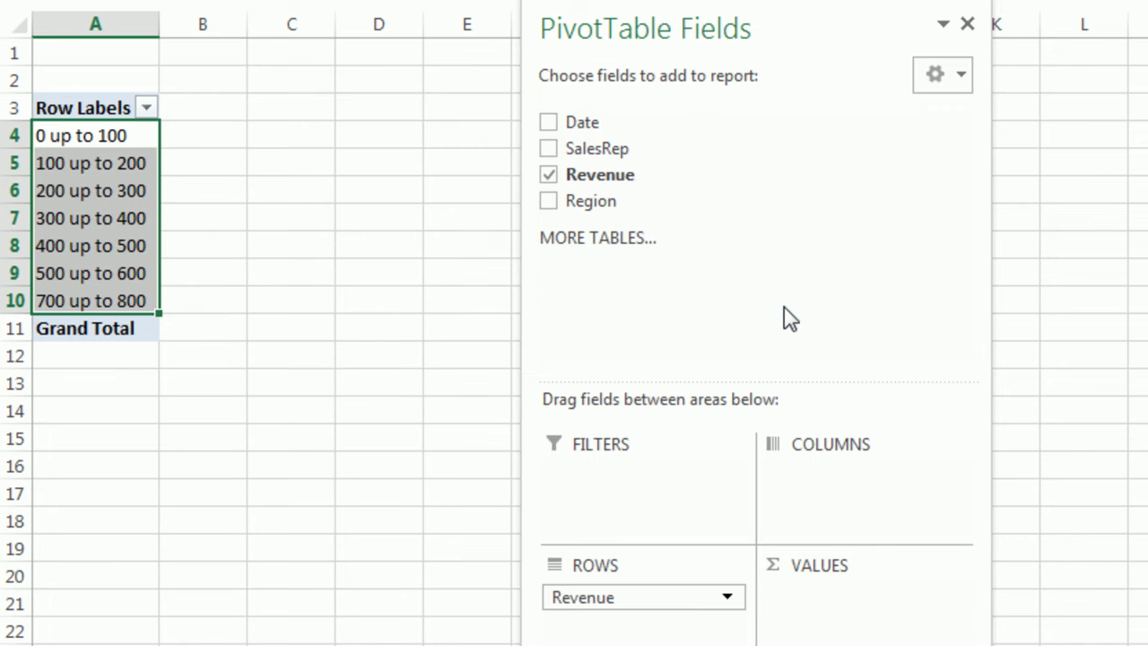
Add Region to the PivotTable columns and count Region in the values
{"action": "left_click_drag", "start_coordinate": [603, 208], "coordinate": [820, 465]}
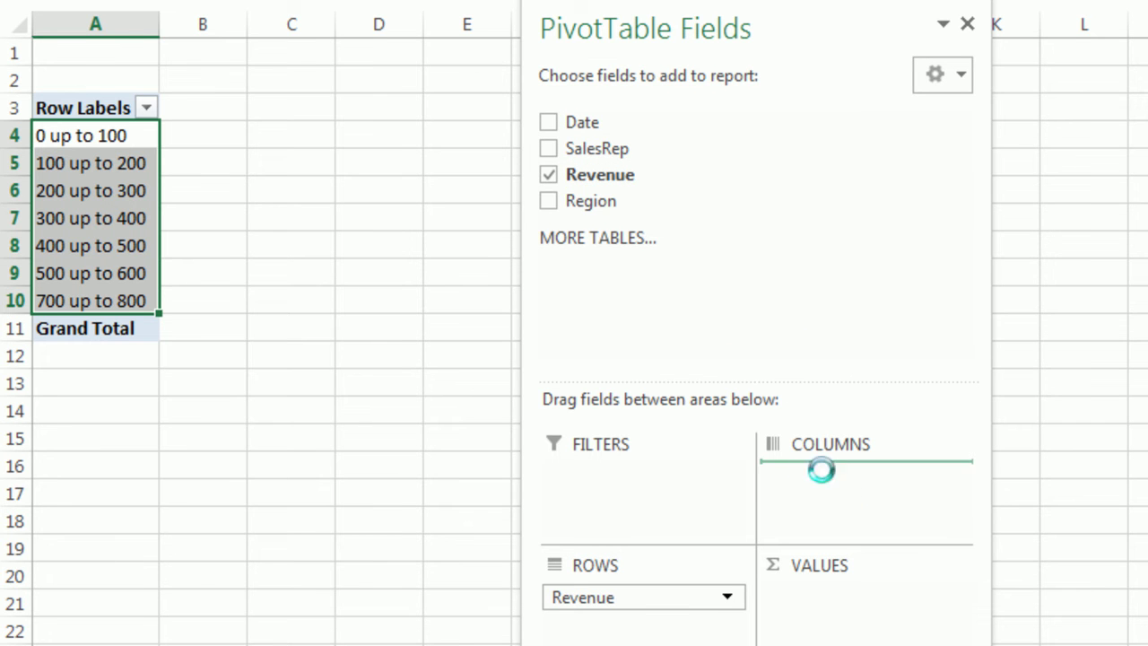
{"action": "left_click_drag", "start_coordinate": [725, 57], "coordinate": [938, 19]}
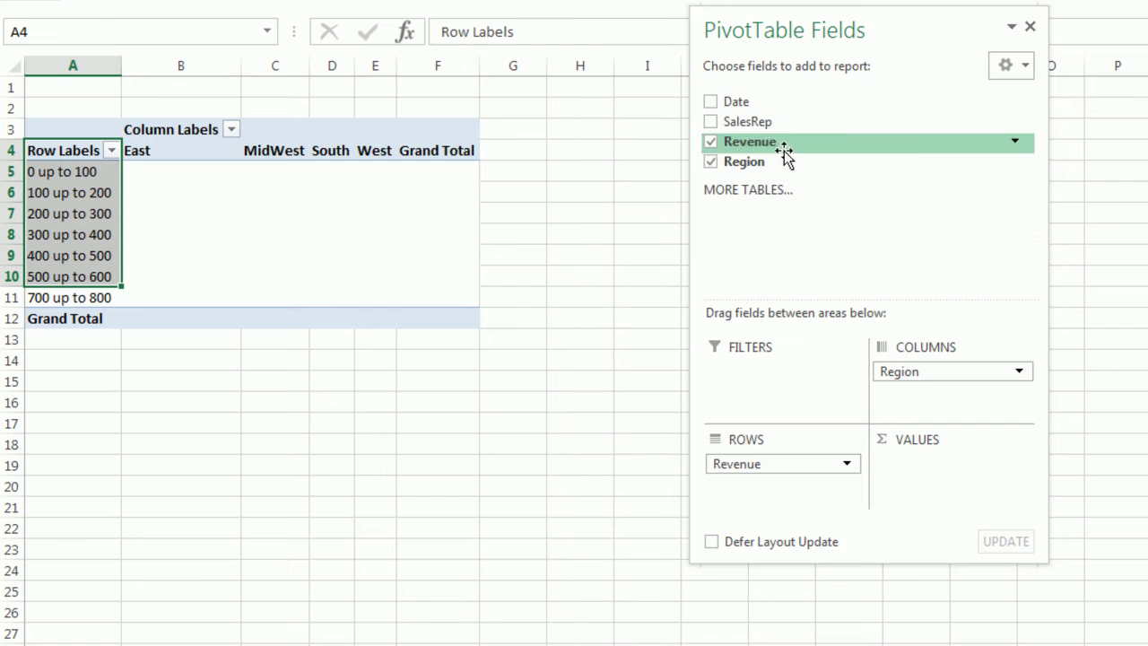
{"action": "left_click_drag", "start_coordinate": [816, 170], "coordinate": [897, 309]}
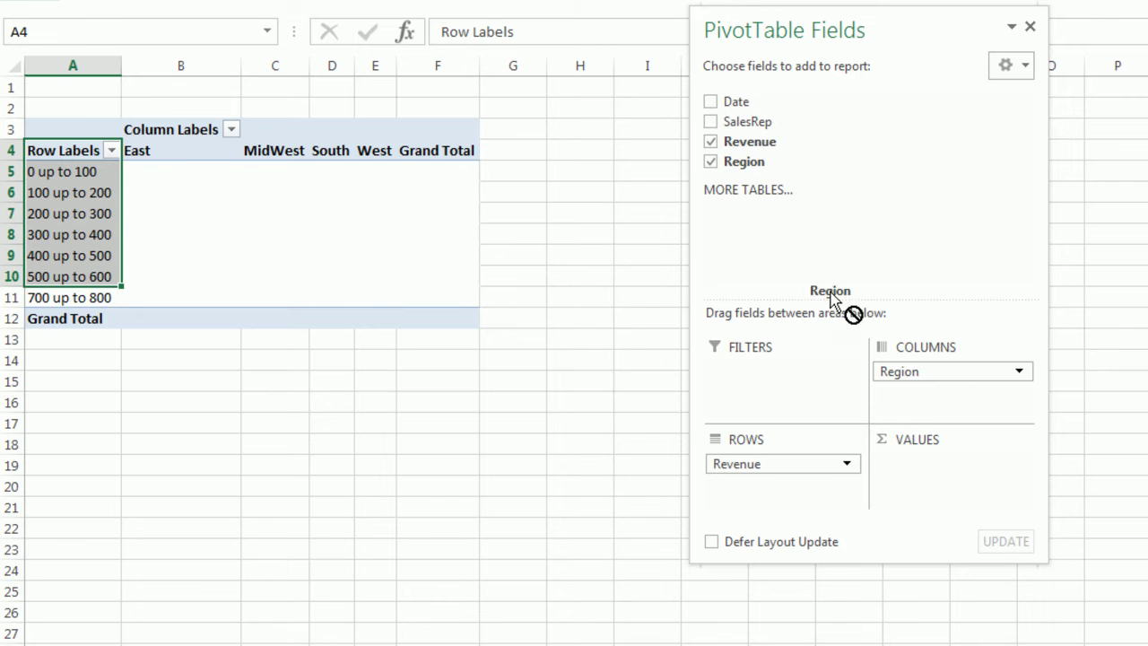
{"action": "left_click_drag", "start_coordinate": [829, 296], "coordinate": [915, 485]}
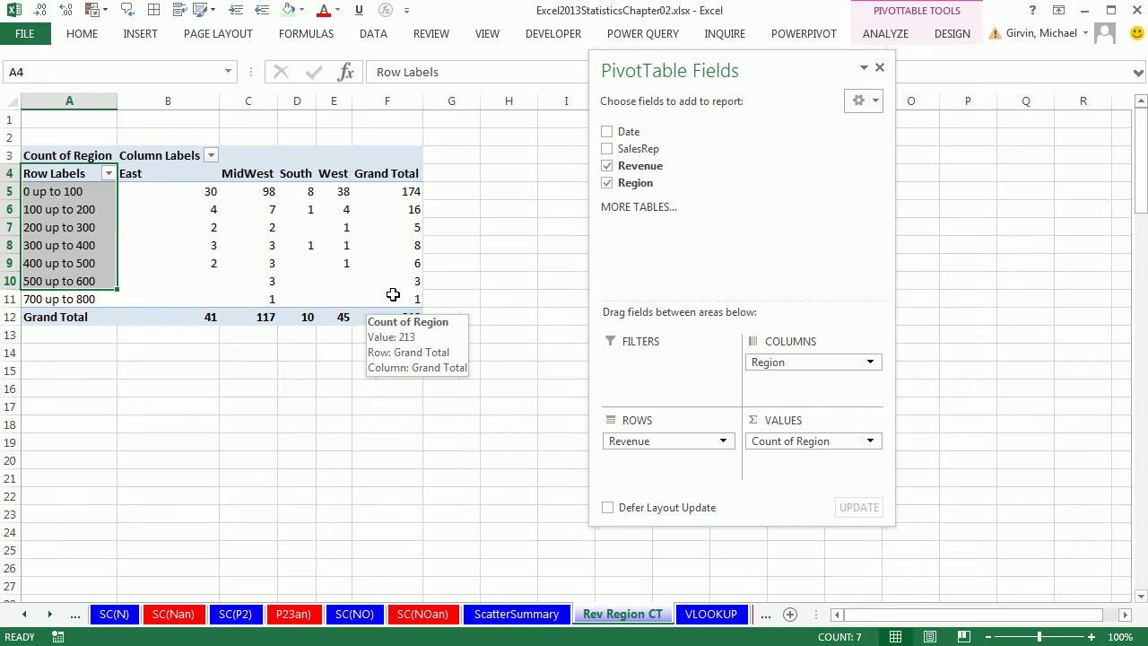
Switch the PivotTable report layout to Outline Form
{"action": "left_click", "coordinate": [951, 36]}
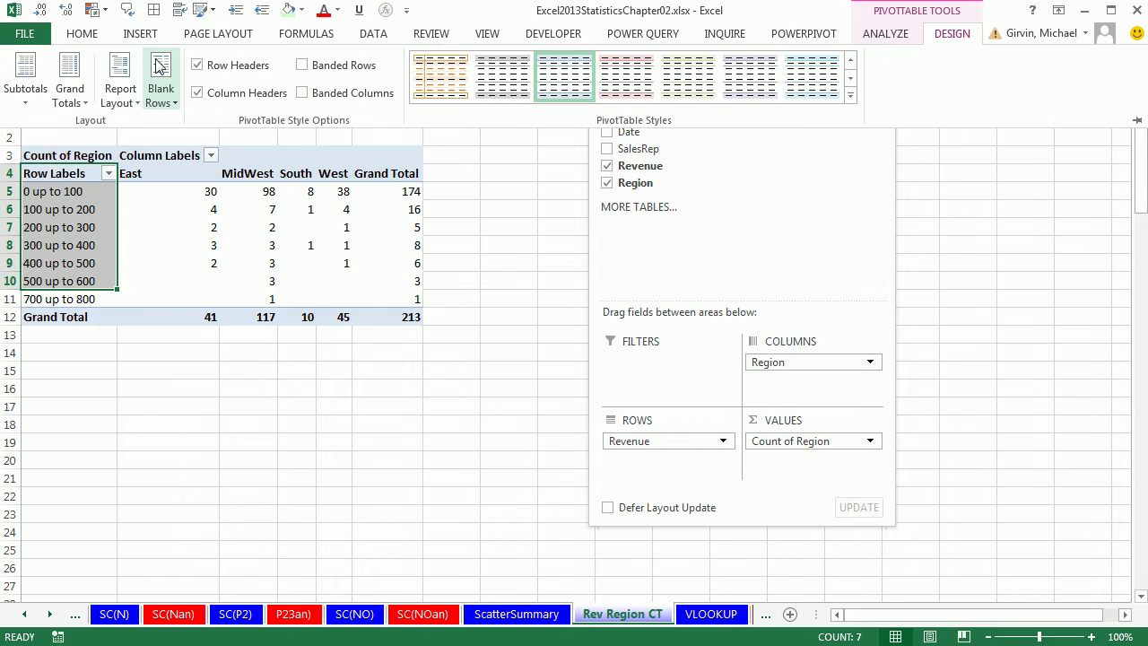
{"action": "left_click", "coordinate": [120, 88]}
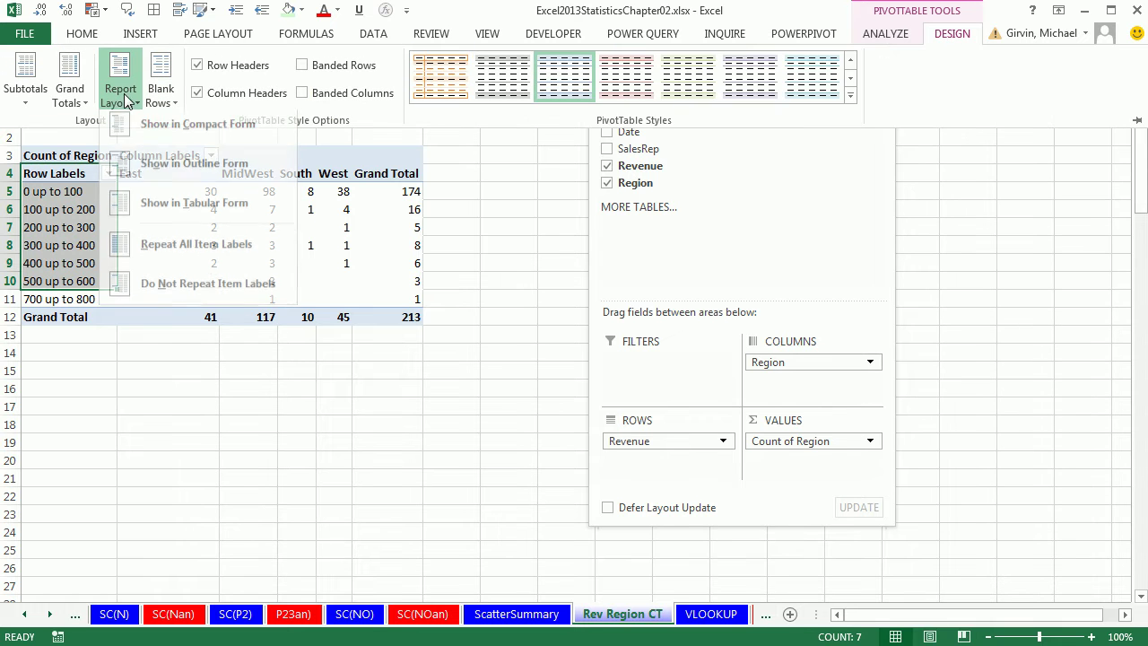
{"action": "left_click", "coordinate": [159, 189]}
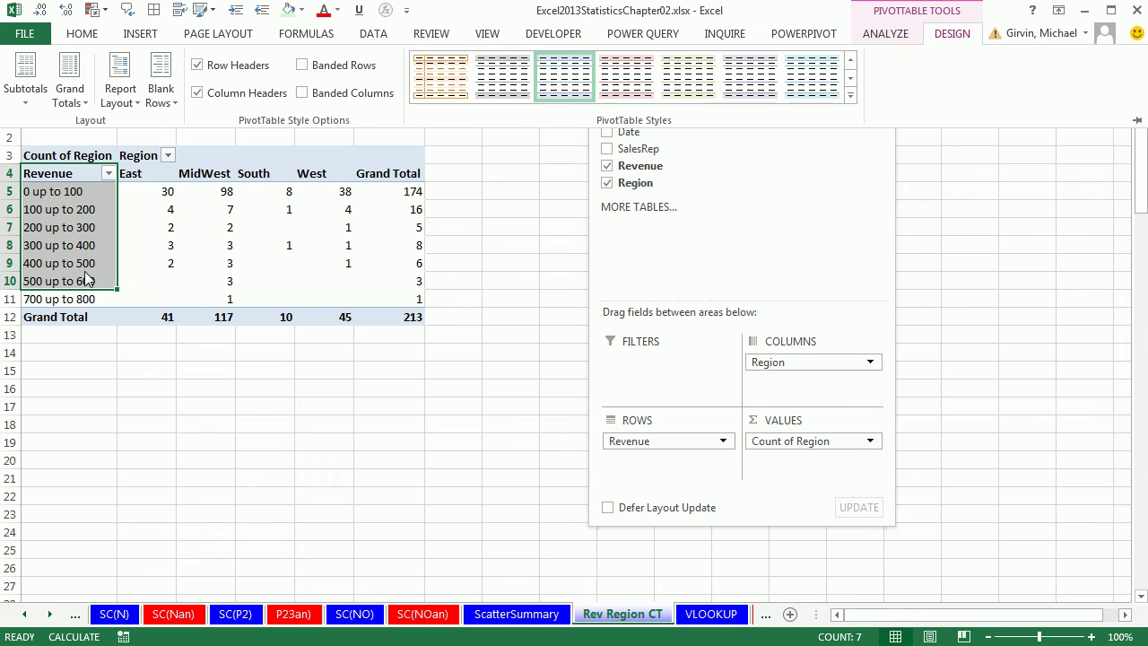
{"action": "key", "text": "Escape"}
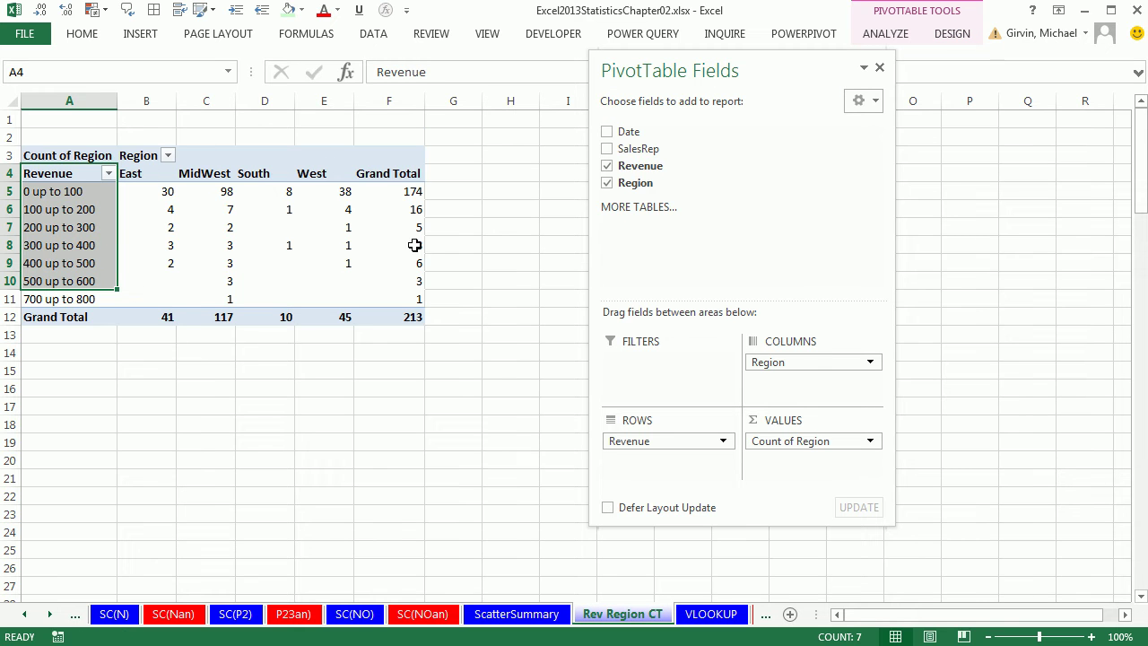
On the VLOOKUP sheet, scroll to columns M–V and highlight the Products and Price lookup table U13:V24
{"action": "left_click", "coordinate": [708, 615]}
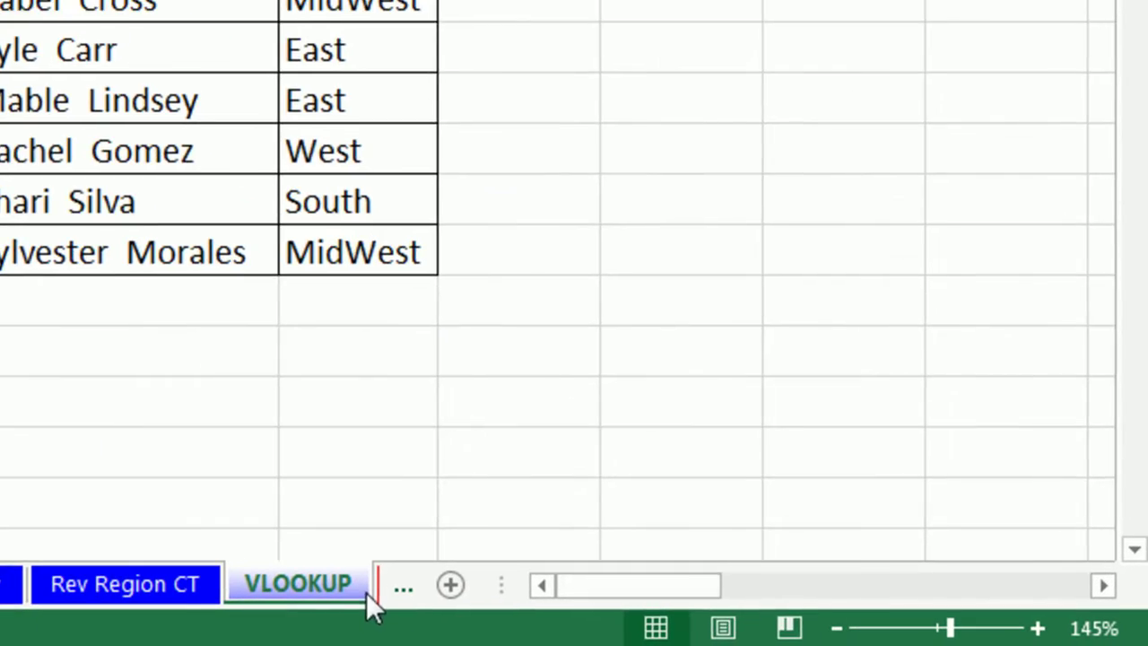
{"action": "left_click_drag", "start_coordinate": [924, 615], "coordinate": [972, 622]}
{"action": "left_click_drag", "start_coordinate": [806, 601], "coordinate": [855, 584]}
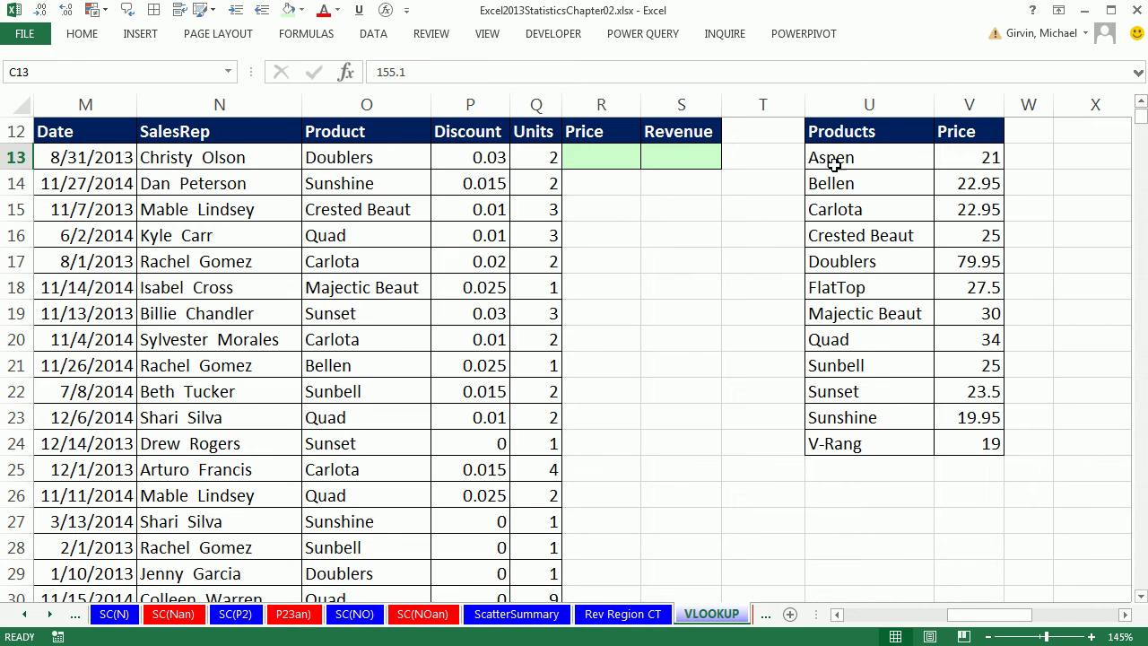
{"action": "left_click_drag", "start_coordinate": [835, 164], "coordinate": [867, 443]}
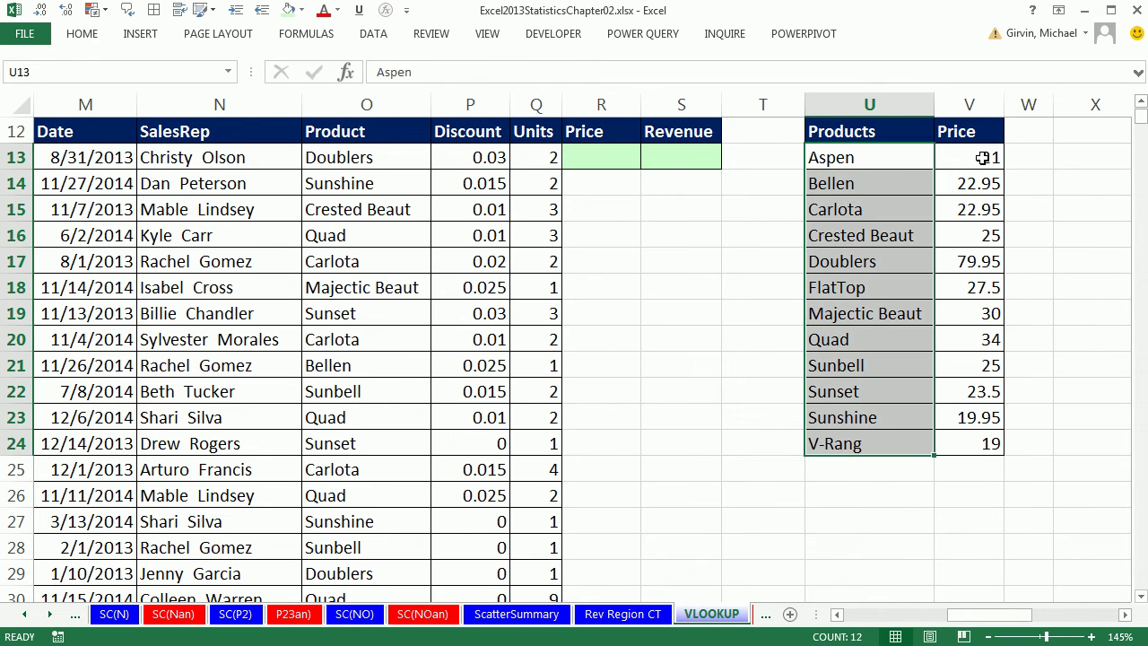
{"action": "left_click_drag", "start_coordinate": [982, 156], "coordinate": [986, 443]}
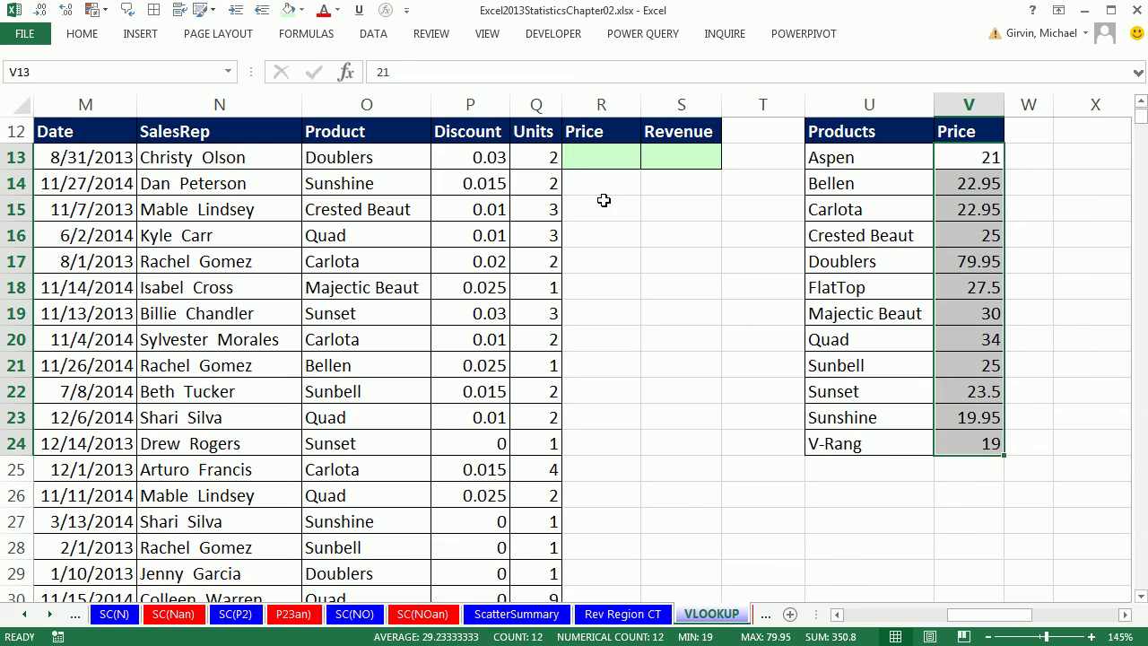
{"action": "left_click", "coordinate": [594, 158]}
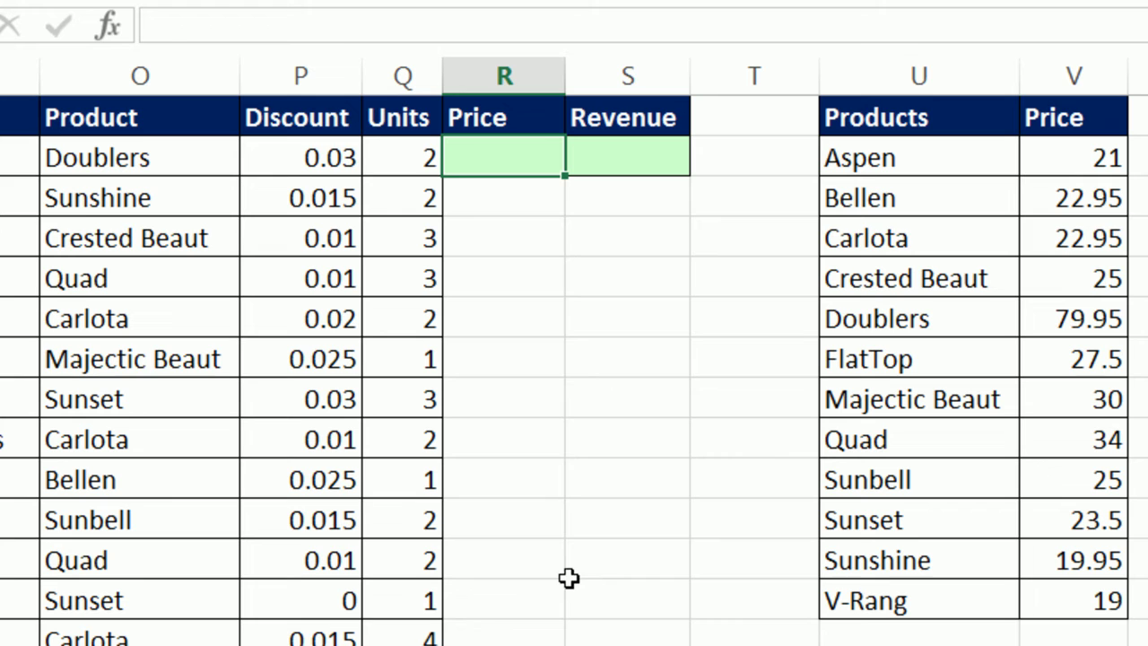
Enter =VLOOKUP(O13,$U$13:$V$24,2,FALSE) in R13 and fill it down the Price column
{"action": "type", "text": "=vl"}
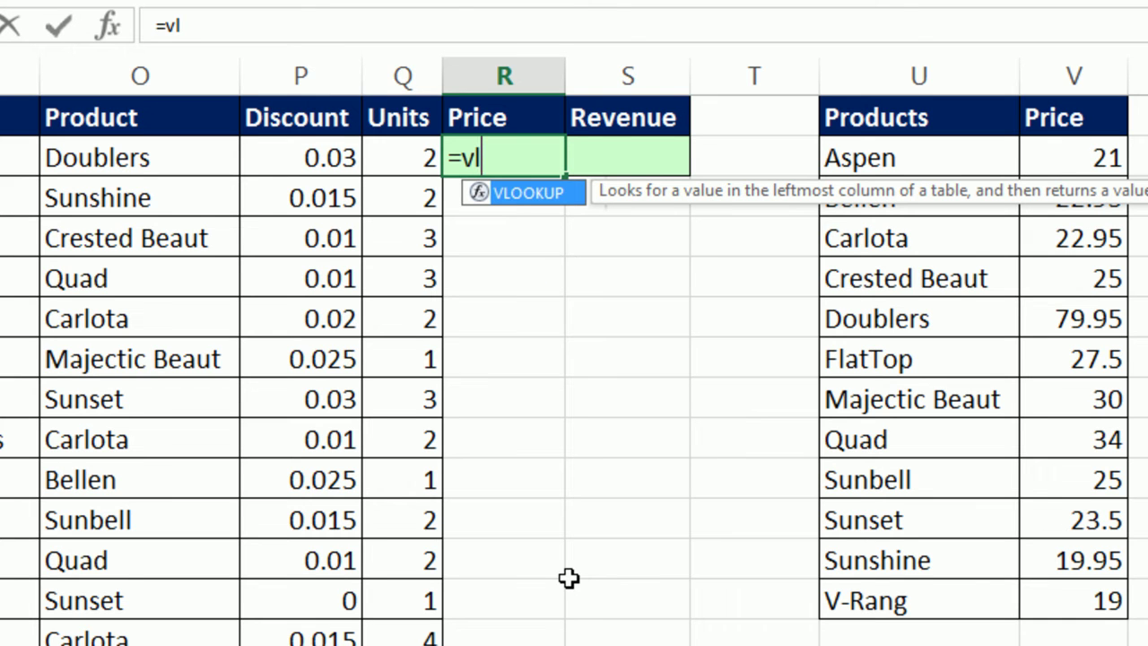
{"action": "key", "text": "Tab"}
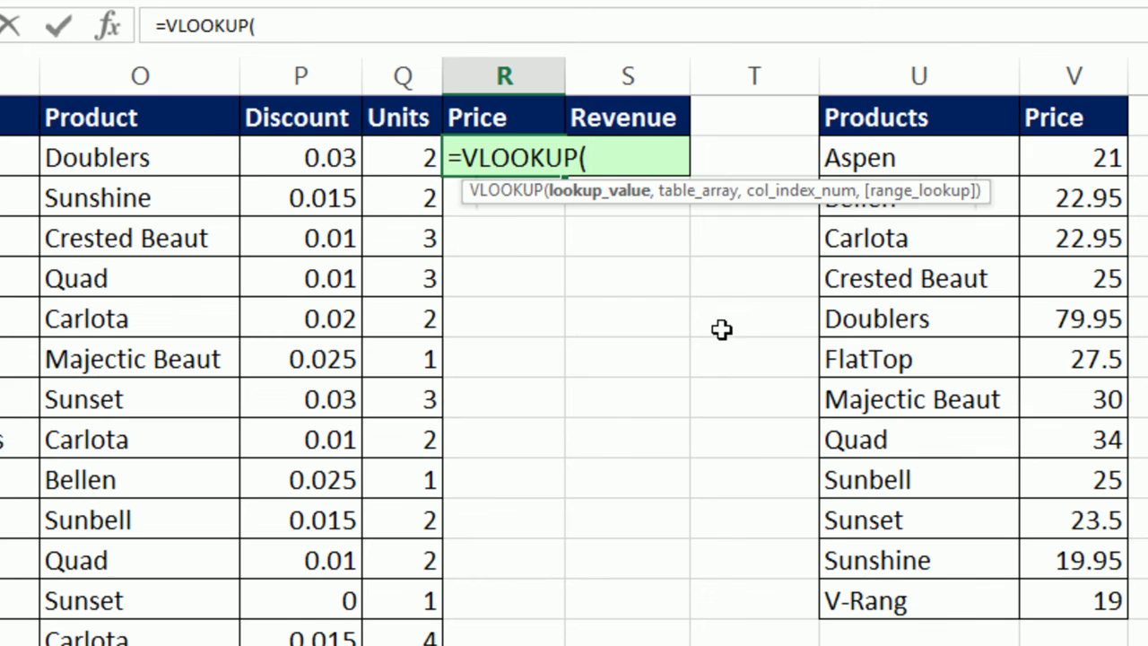
{"action": "left_click", "coordinate": [154, 158]}
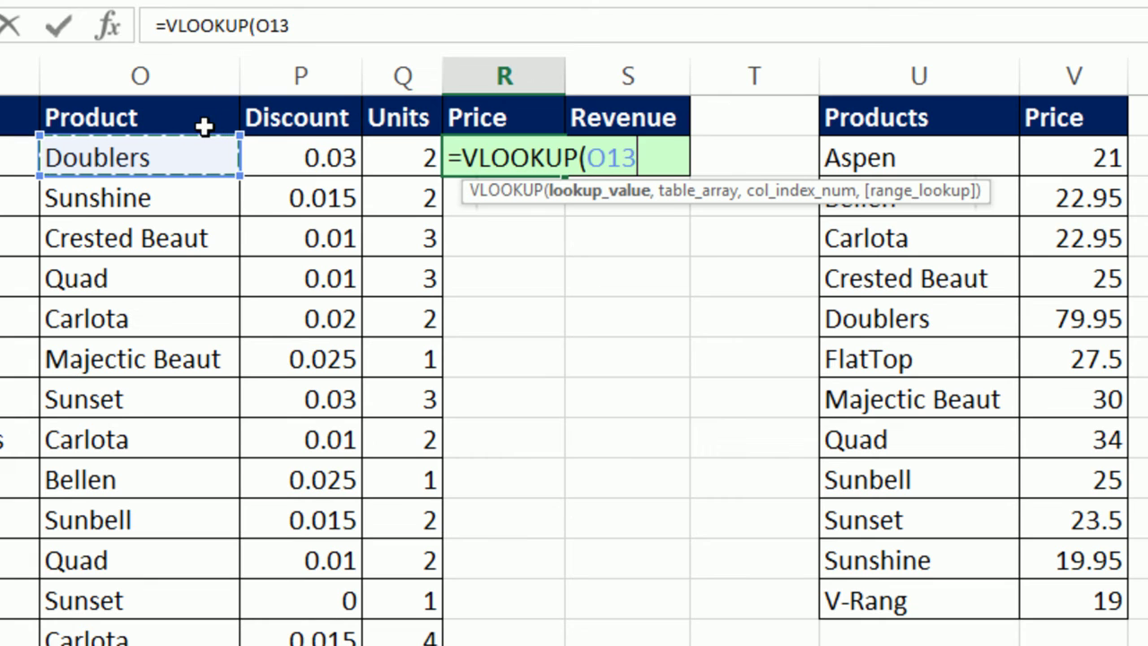
{"action": "type", "text": ","}
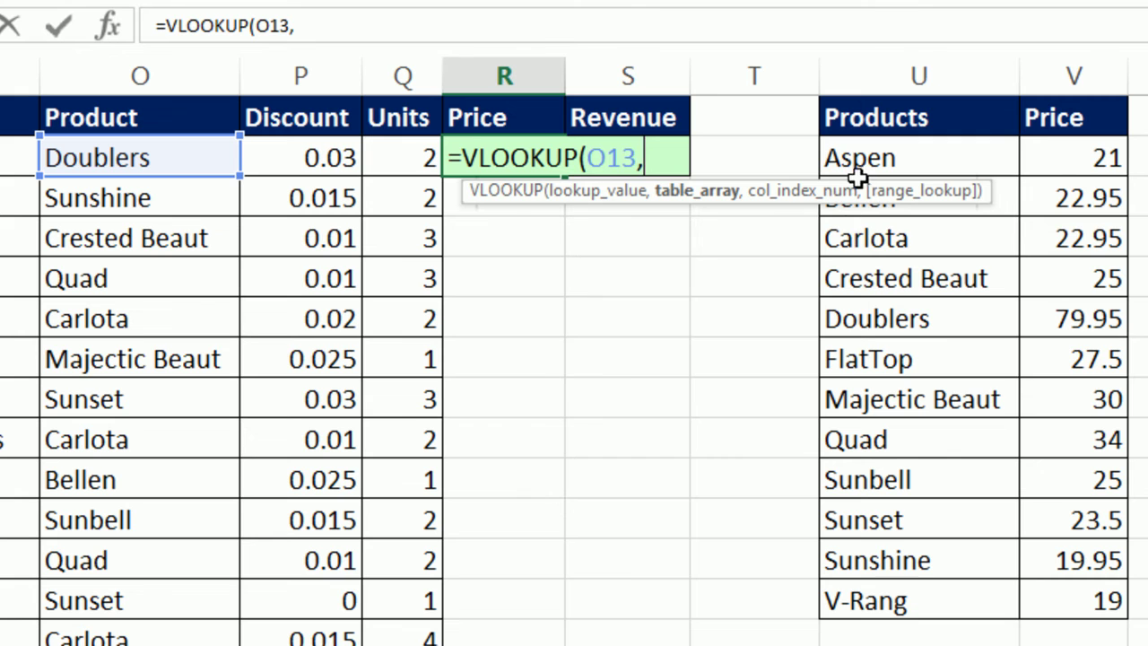
{"action": "left_click_drag", "start_coordinate": [851, 158], "coordinate": [1050, 610]}
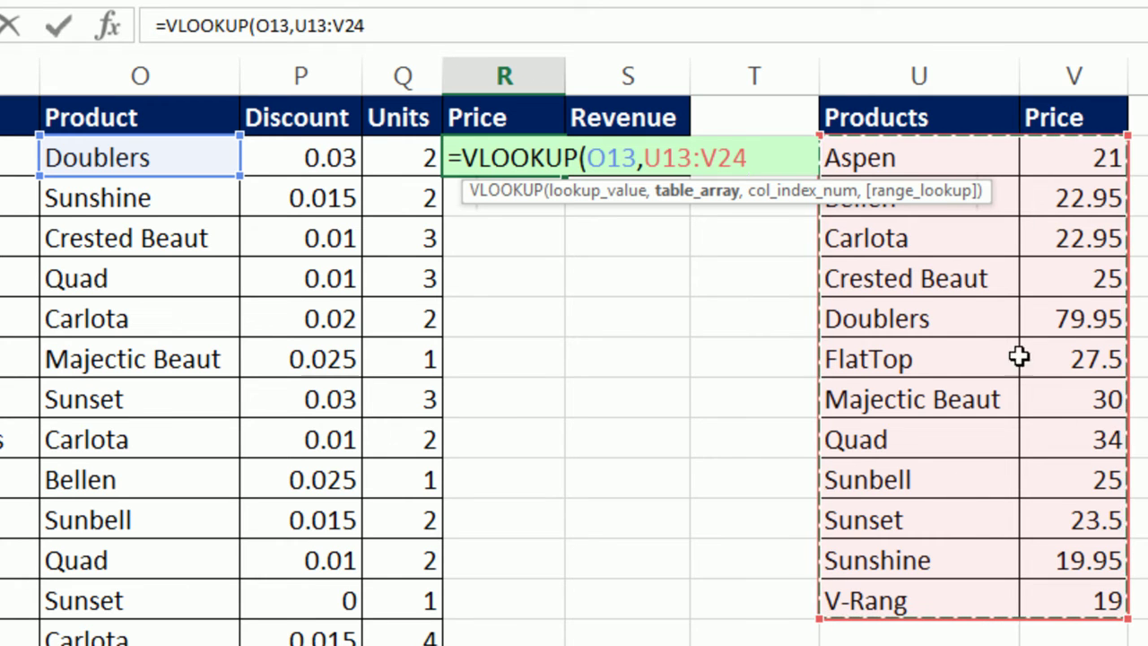
{"action": "key", "text": "F4"}
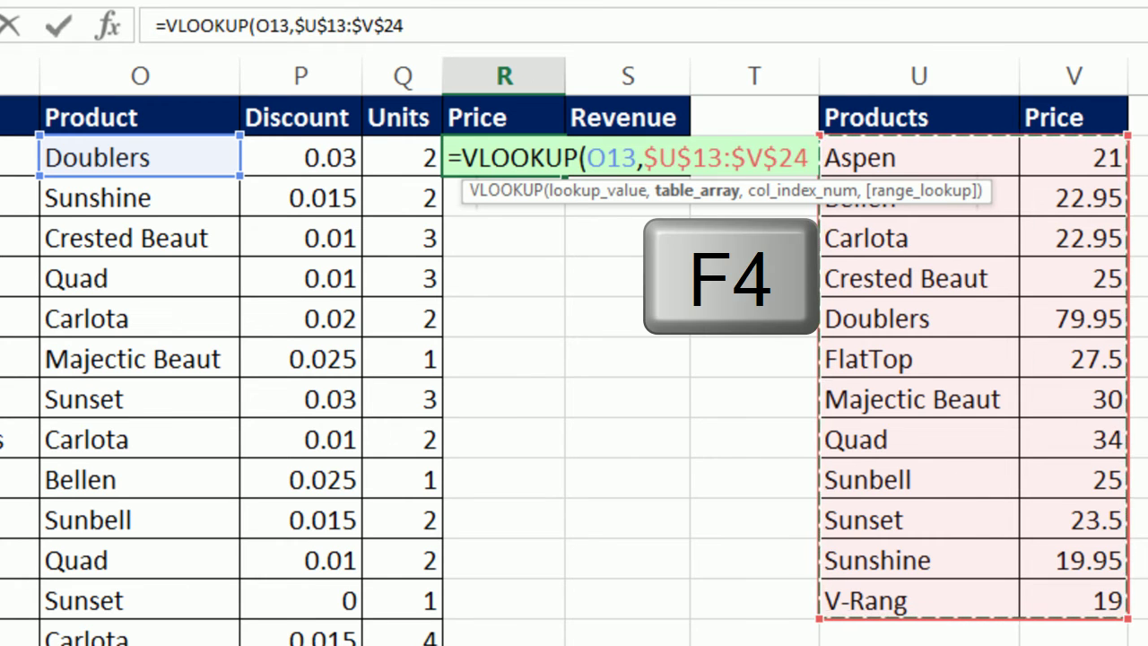
{"action": "type", "text": ","}
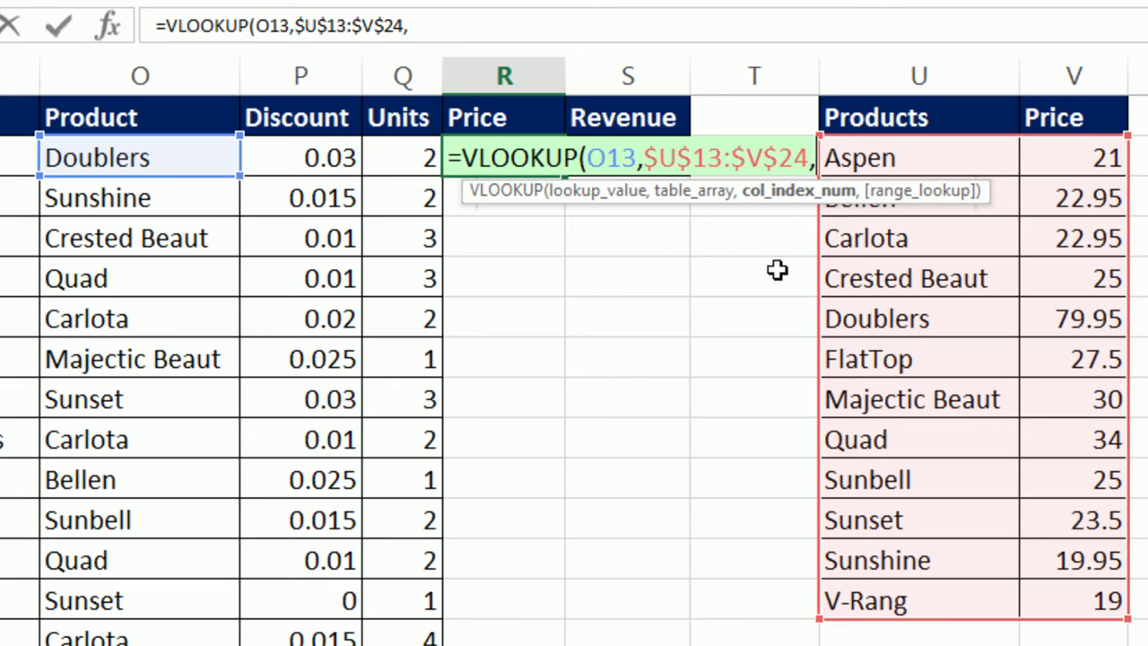
{"action": "type", "text": "2,"}
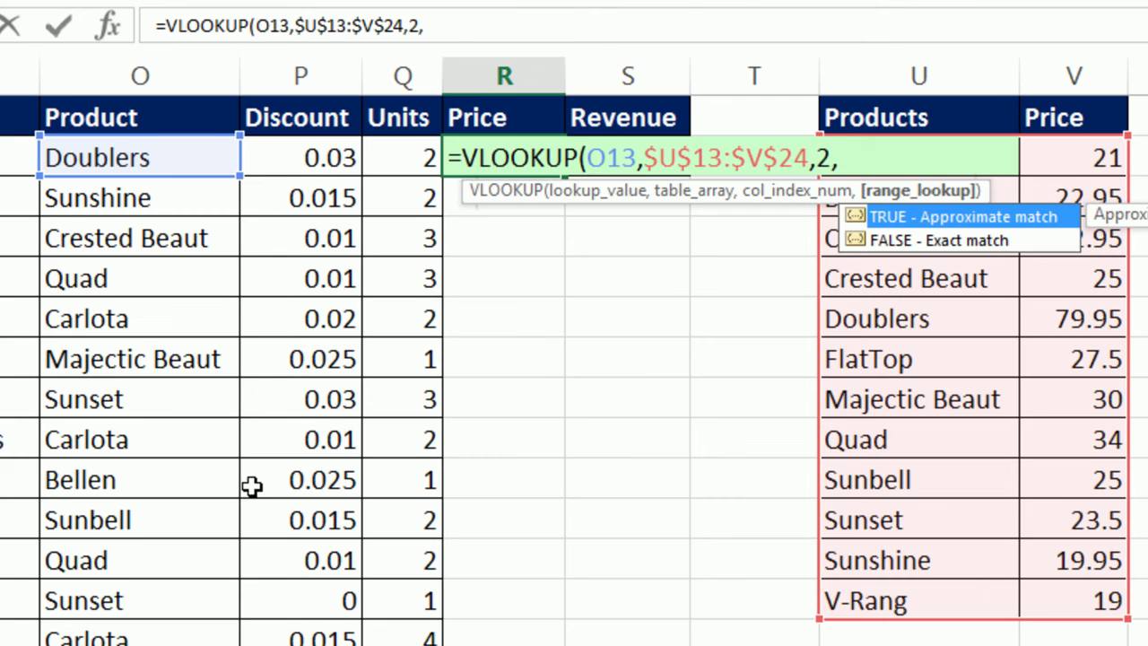
{"action": "double_click", "coordinate": [966, 242]}
{"action": "type", "text": ")"}
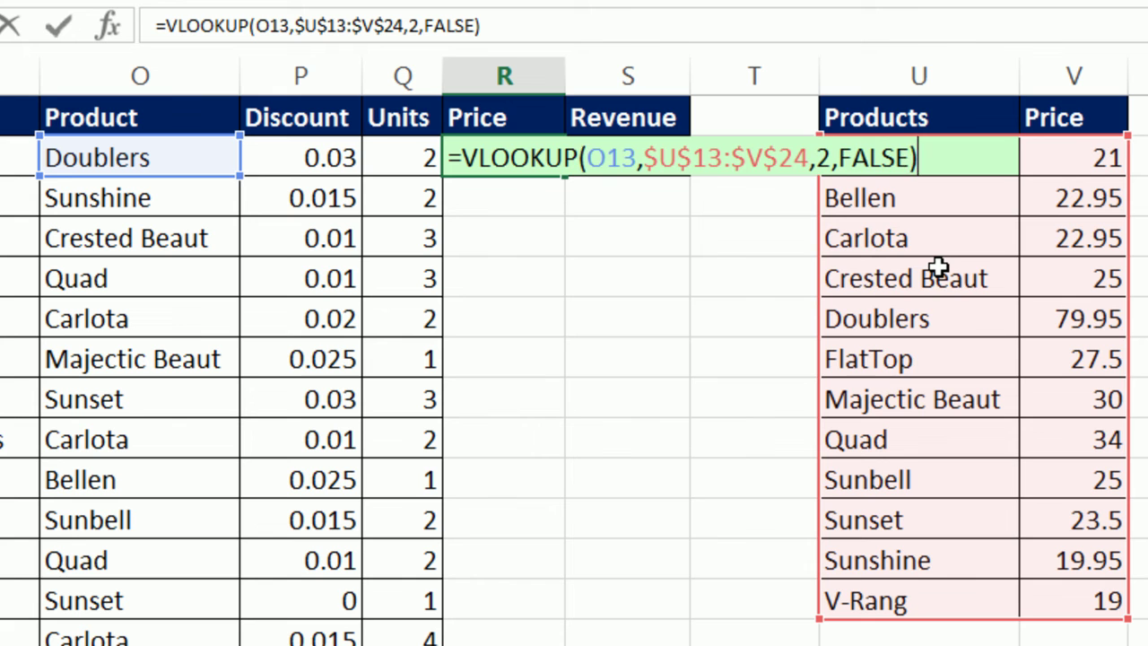
{"action": "key", "text": "ctrl+Return"}
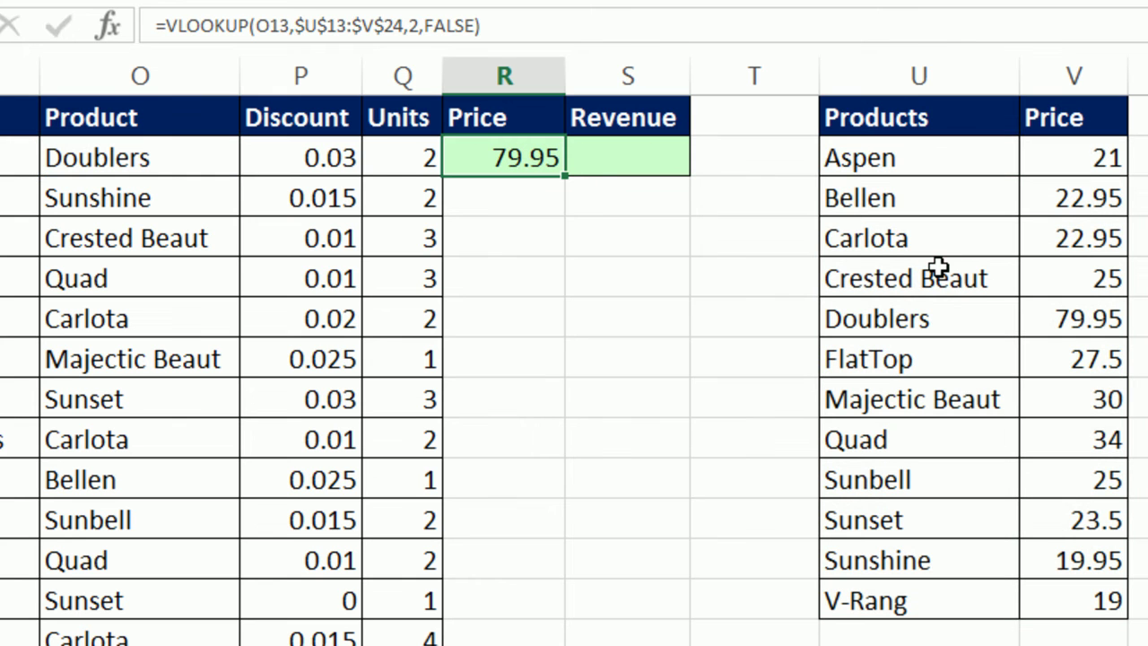
{"action": "double_click", "coordinate": [565, 176]}
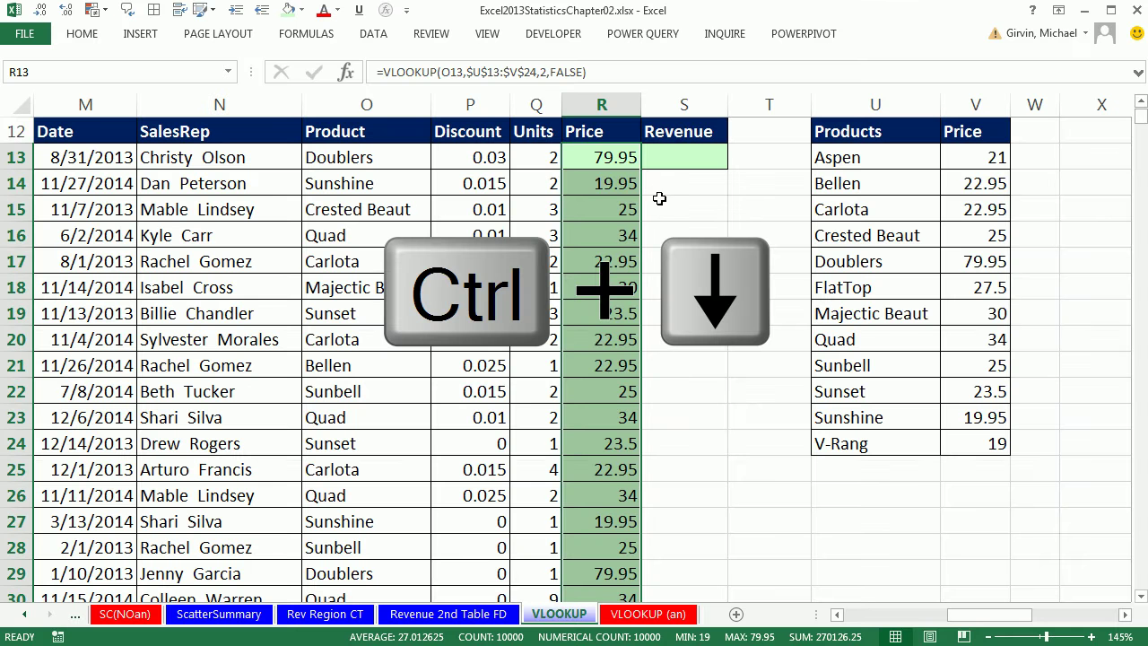
Check the Price formula in row 10012 returns 22.95 for Bellen, then return to the top
{"action": "key", "text": "ctrl+Down"}
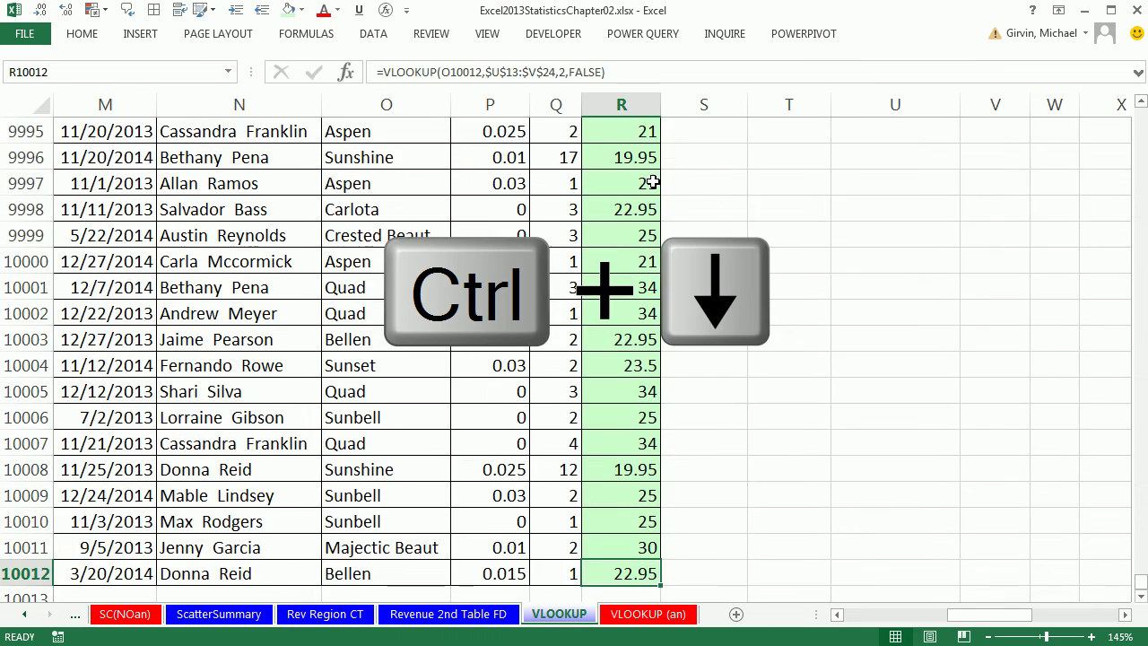
{"action": "scroll", "coordinate": [638, 215], "scroll_direction": "down", "scroll_amount": 2}
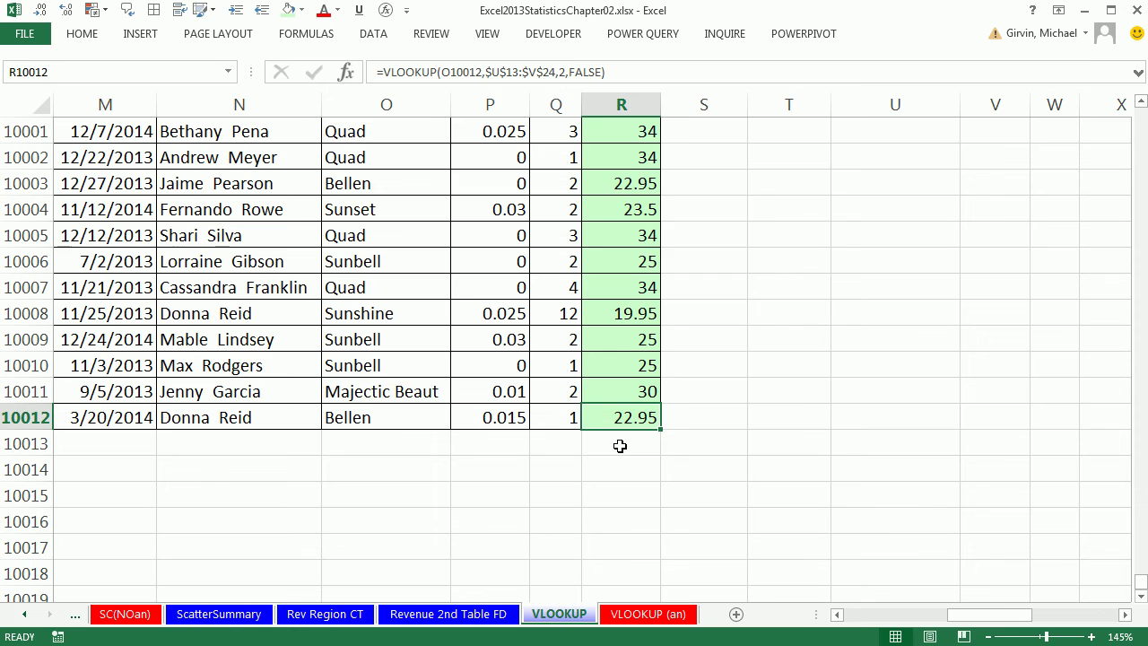
{"action": "key", "text": "F2"}
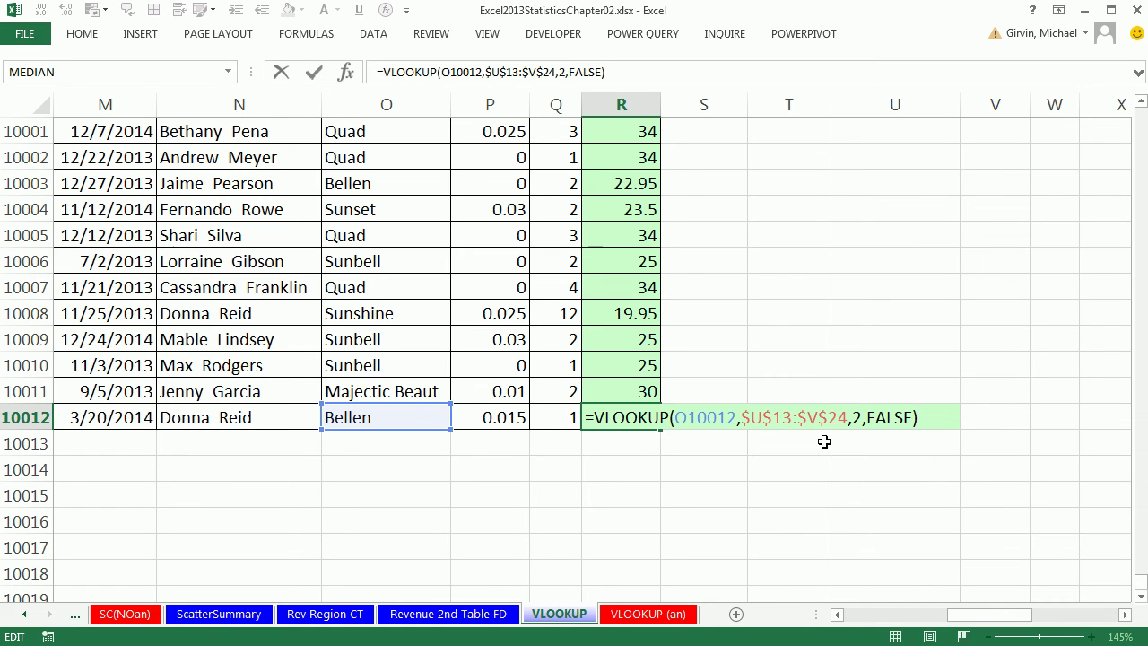
{"action": "key", "text": "Escape"}
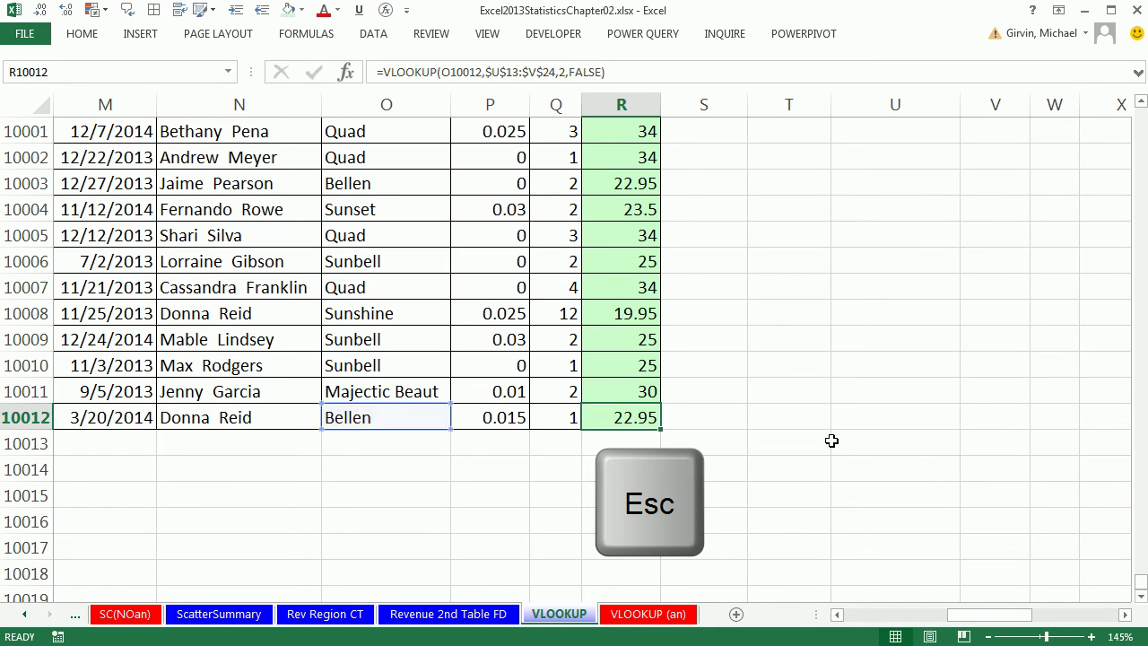
{"action": "key", "text": "ctrl+Up"}
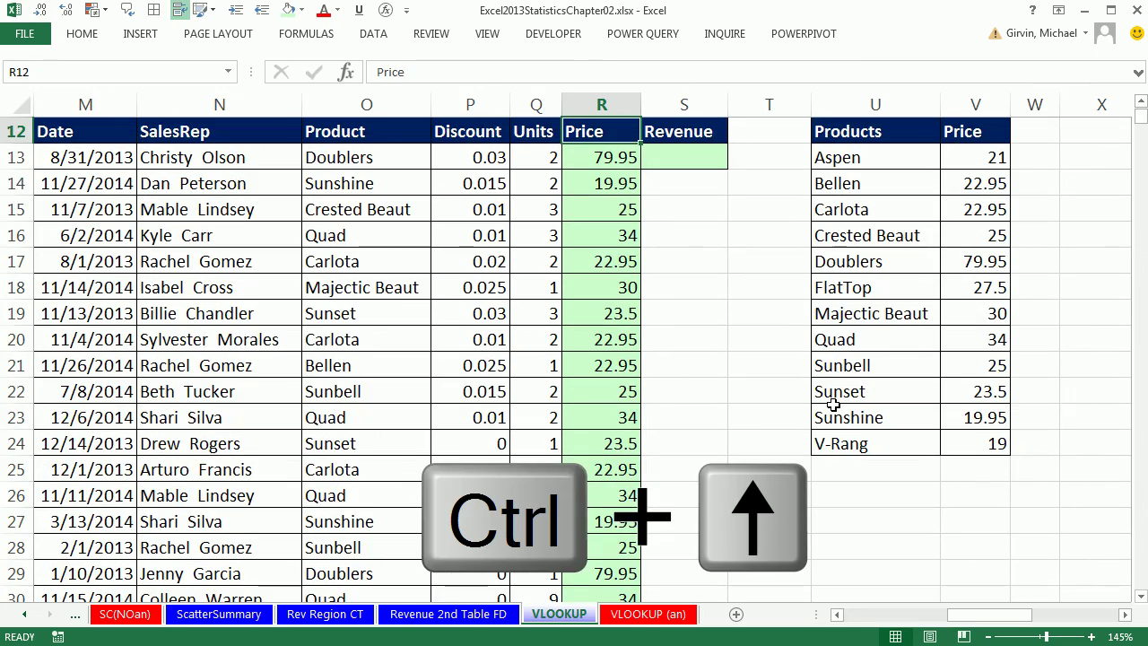
Enter =R13*Q13*(1-P13) in S13 and fill it down the Revenue column
{"action": "left_click", "coordinate": [661, 156]}
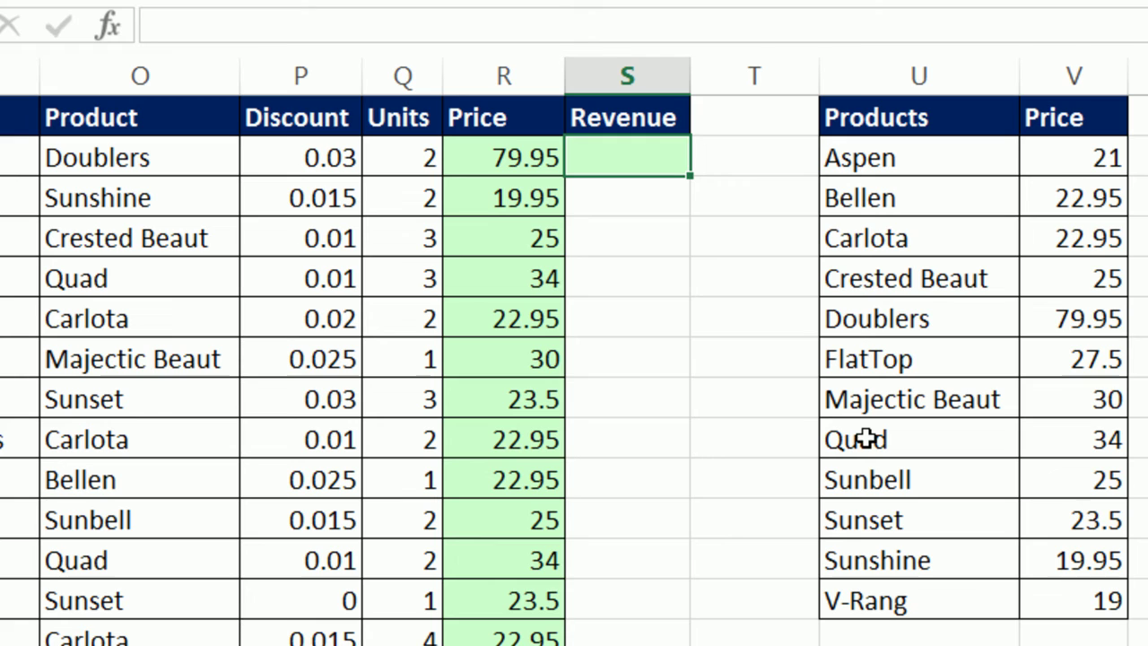
{"action": "type", "text": "="}
{"action": "key", "text": "Left"}
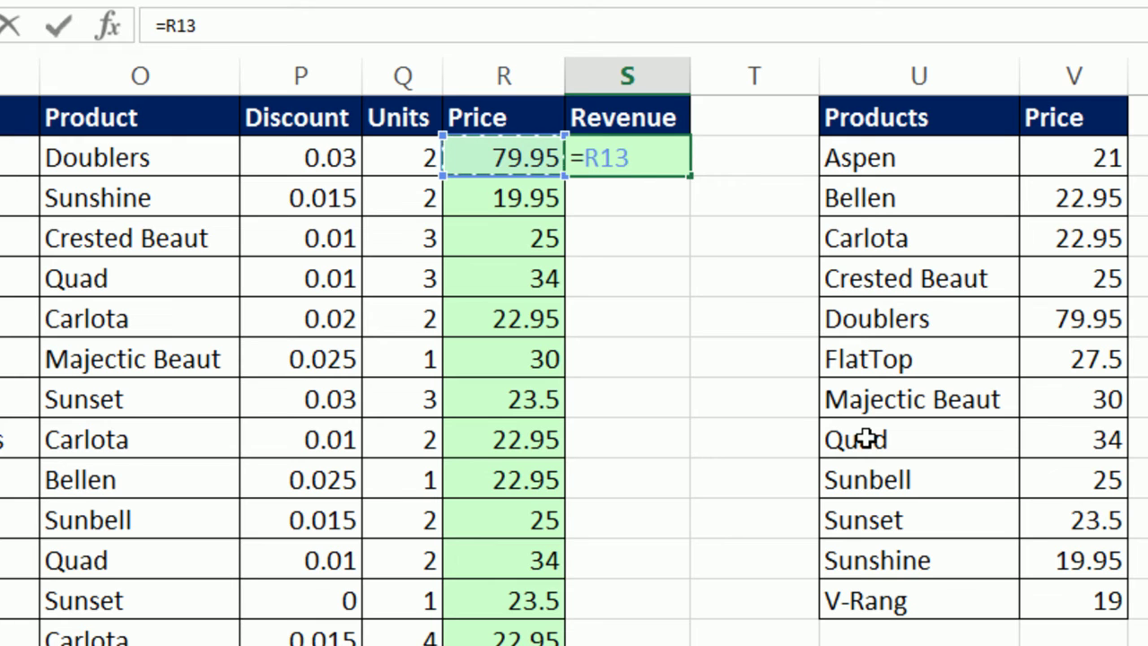
{"action": "type", "text": "*"}
{"action": "key", "text": "Left"}
{"action": "key", "text": "Left"}
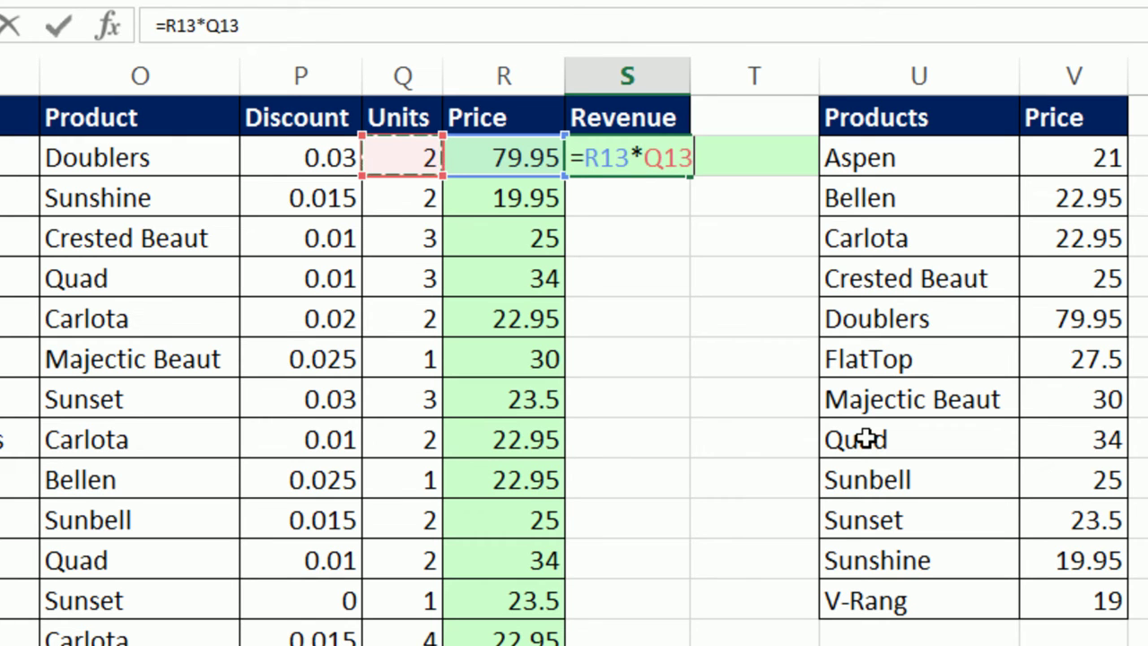
{"action": "type", "text": "*"}
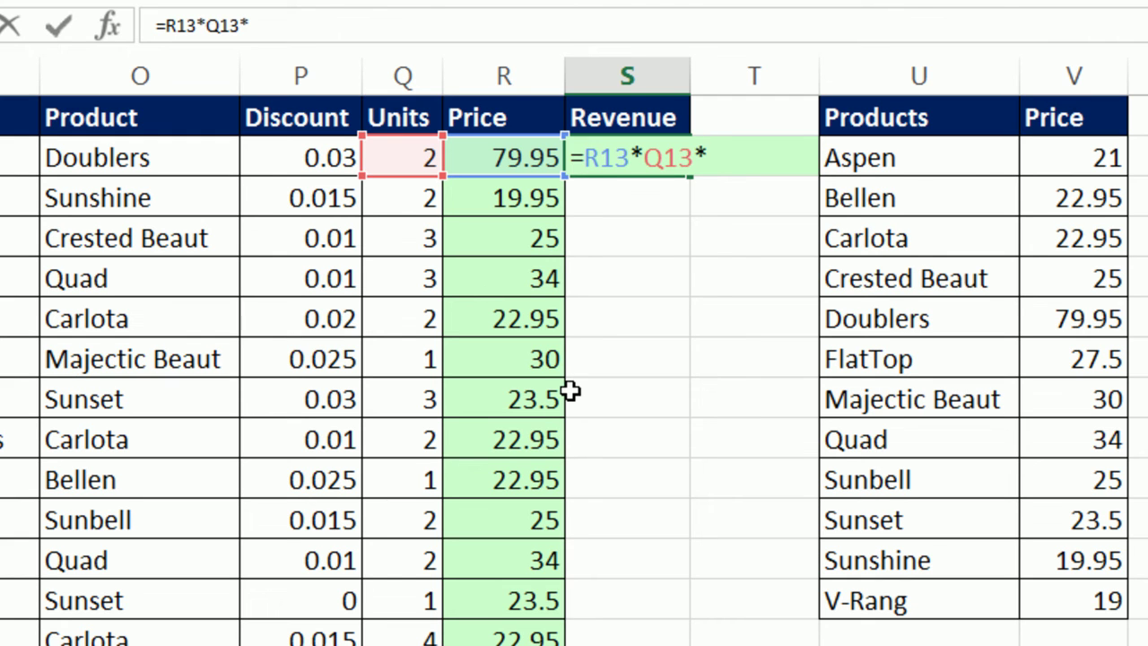
{"action": "type", "text": "(1-"}
{"action": "key", "text": "Left"}
{"action": "key", "text": "Left"}
{"action": "key", "text": "Left"}
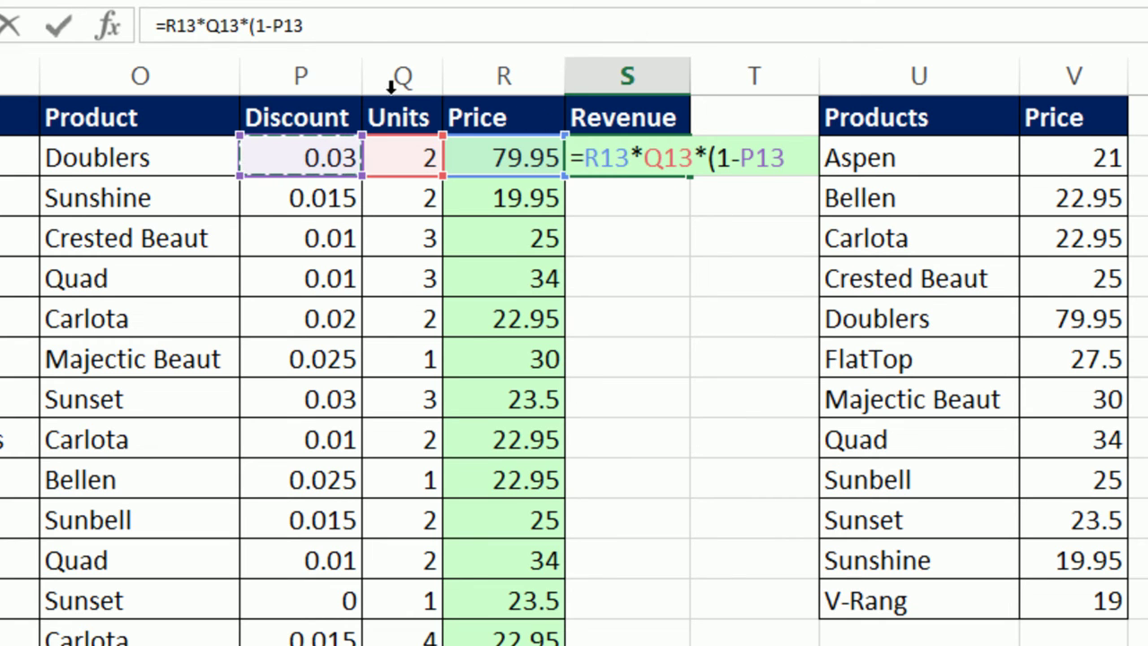
{"action": "type", "text": ")"}
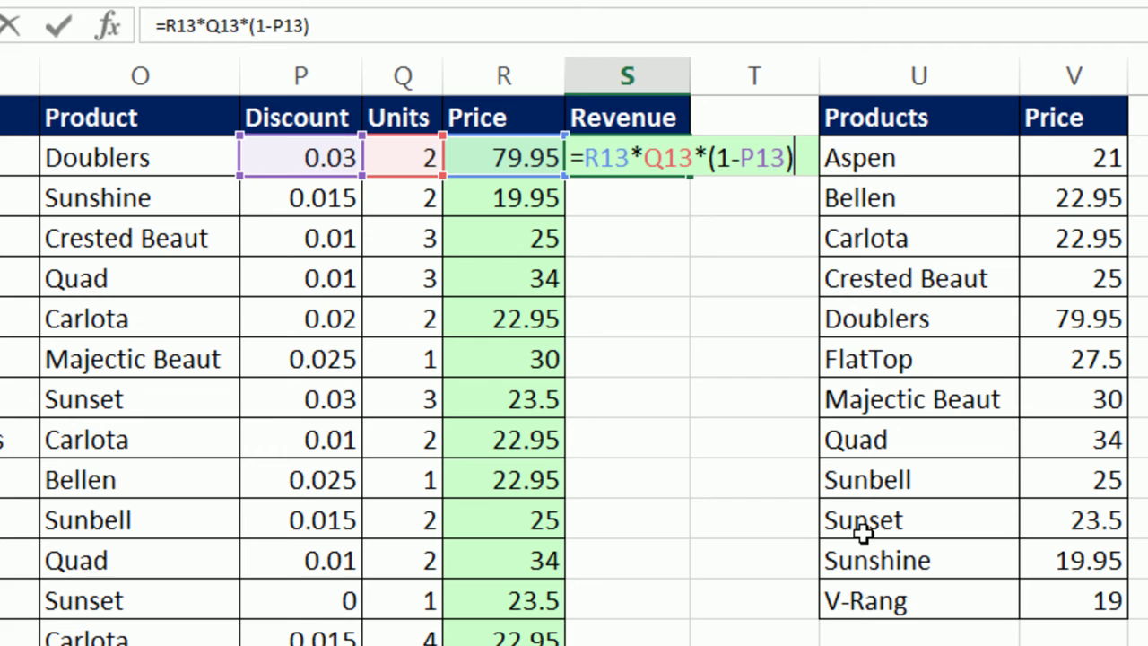
{"action": "key", "text": "ctrl+Return"}
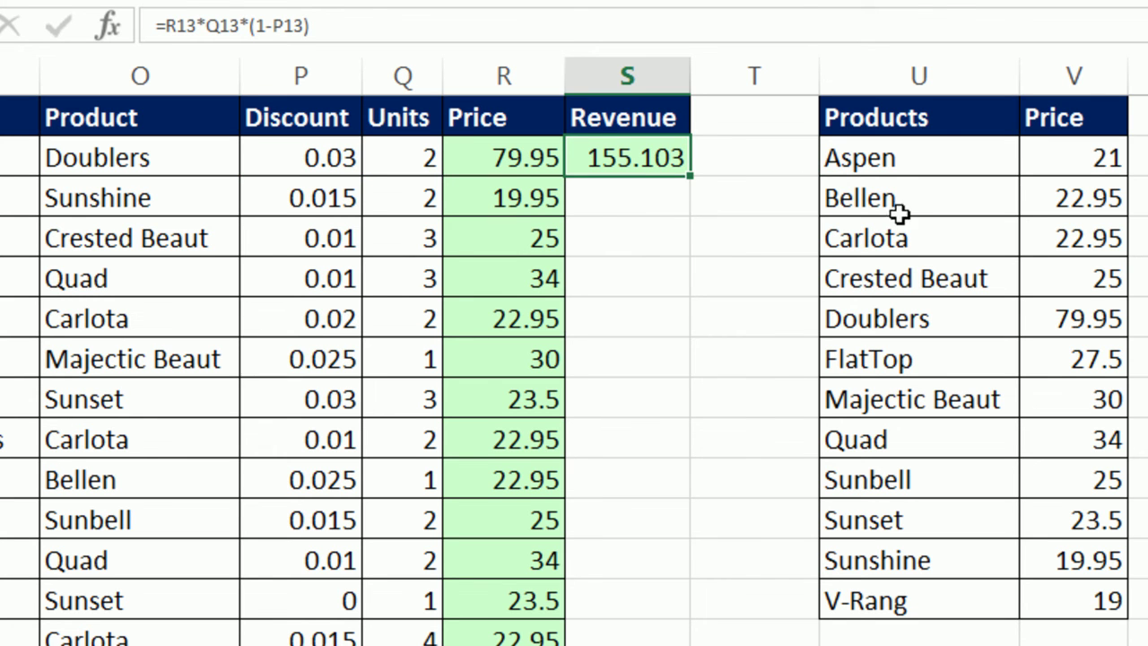
{"action": "double_click", "coordinate": [689, 177]}
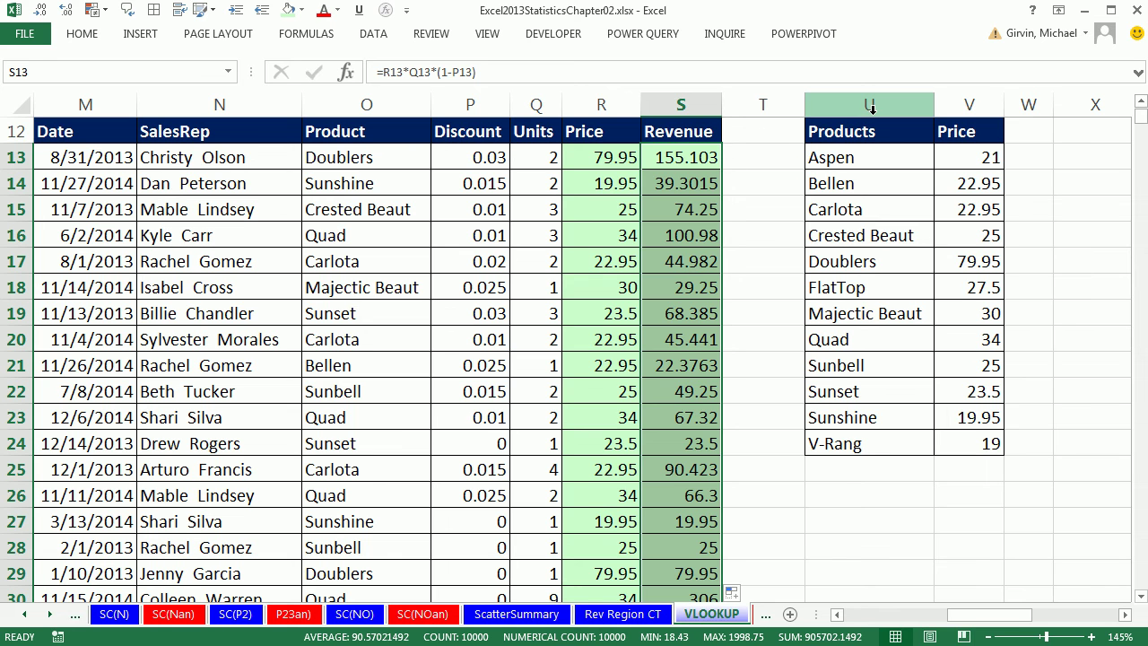
Apply the Currency number format to the Revenue column
{"action": "left_click", "coordinate": [82, 36]}
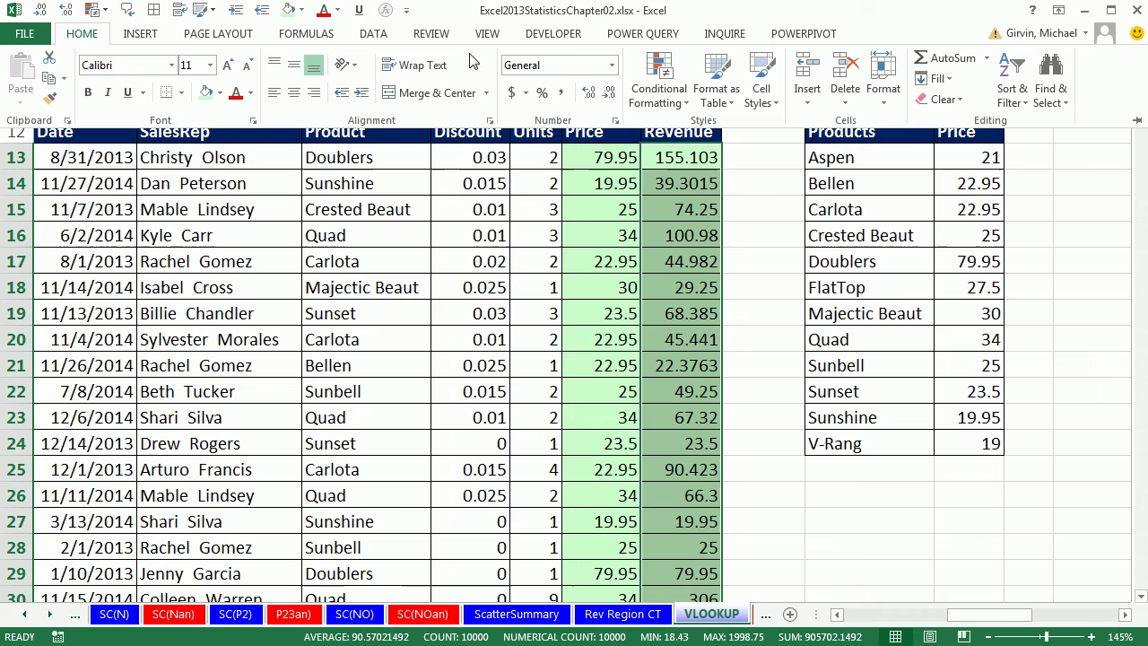
{"action": "left_click", "coordinate": [611, 68]}
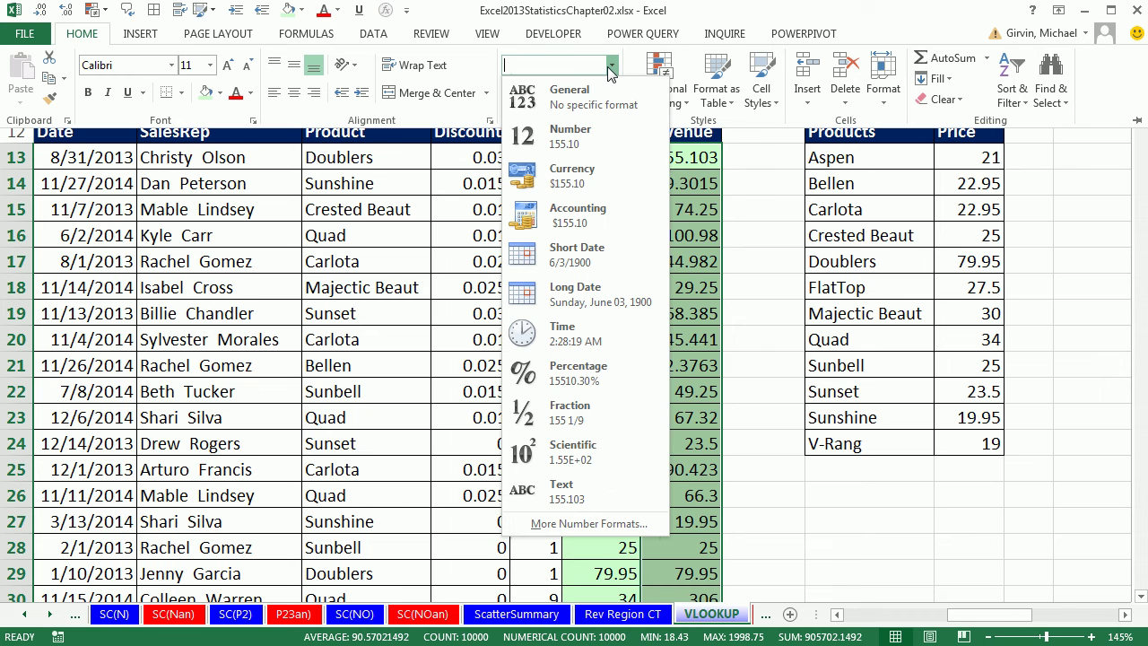
{"action": "left_click", "coordinate": [599, 190]}
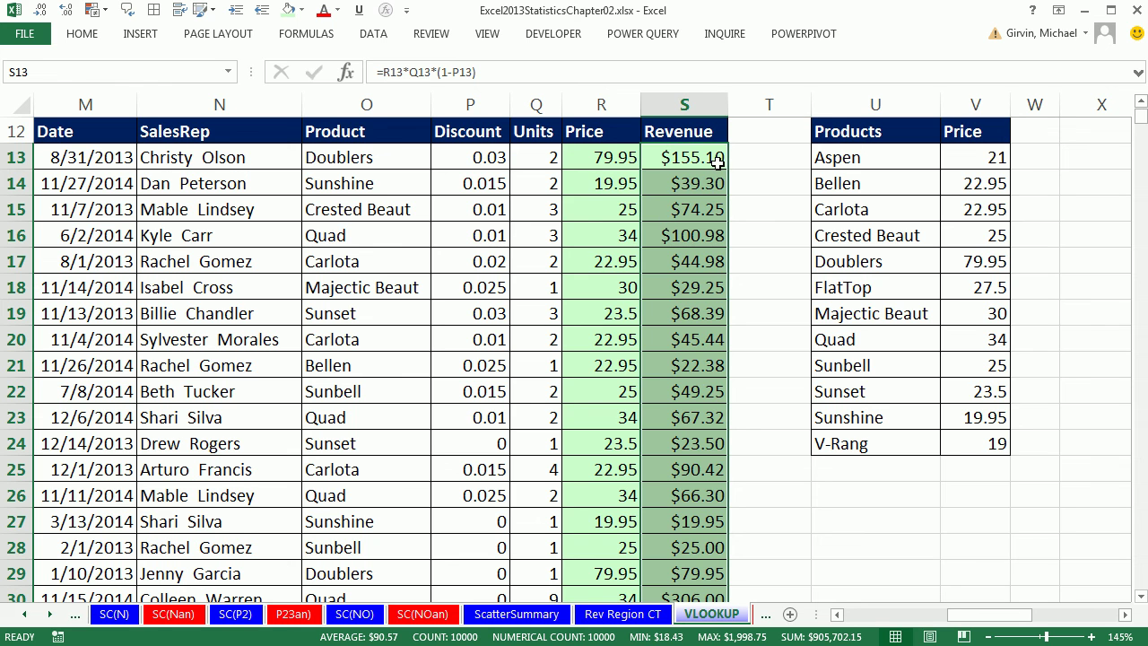
{"action": "left_click", "coordinate": [473, 227]}
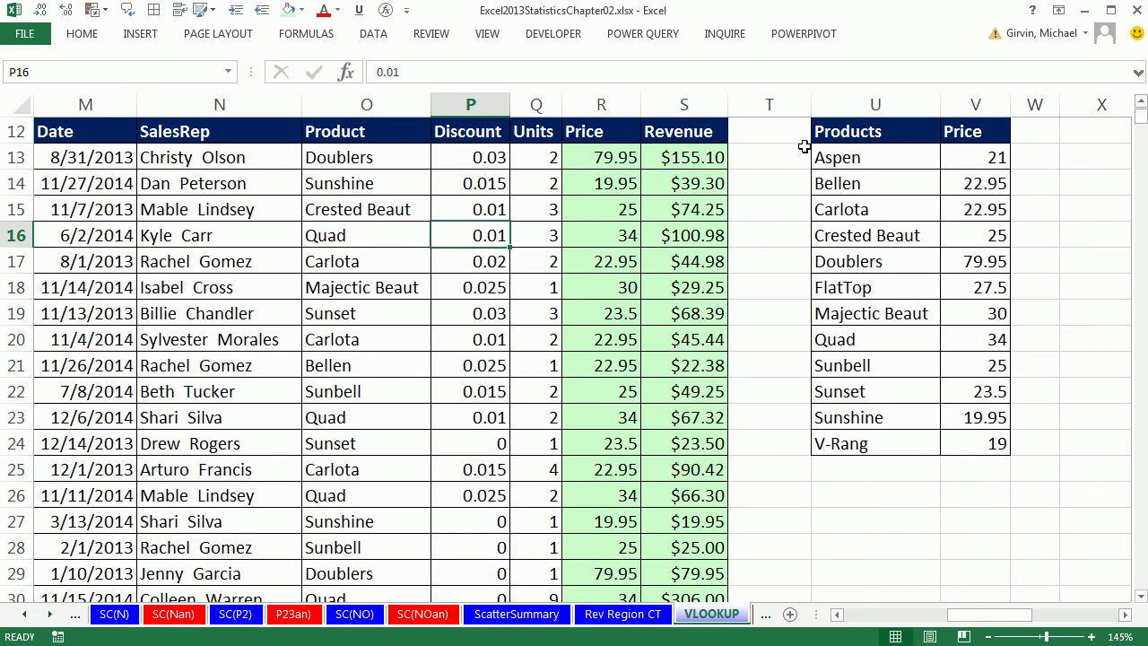
Check the Revenue formula and Discount value in rows 14–15
{"action": "left_click", "coordinate": [709, 184]}
{"action": "left_click", "coordinate": [453, 207]}
{"action": "left_click", "coordinate": [706, 212]}
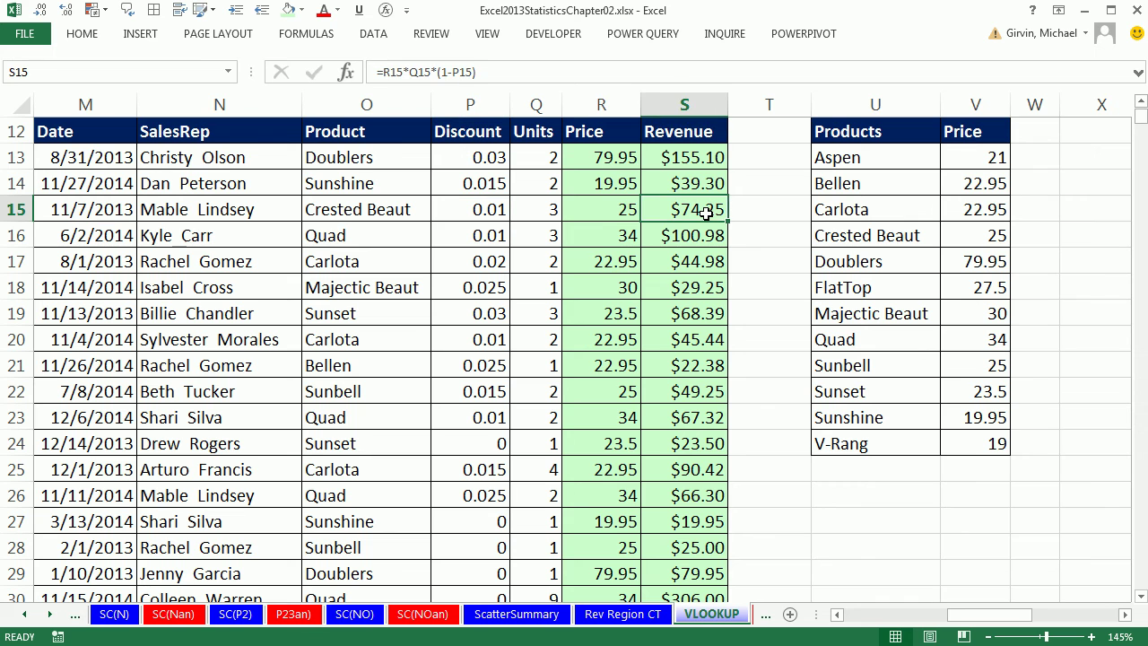
{"action": "left_click", "coordinate": [144, 37]}
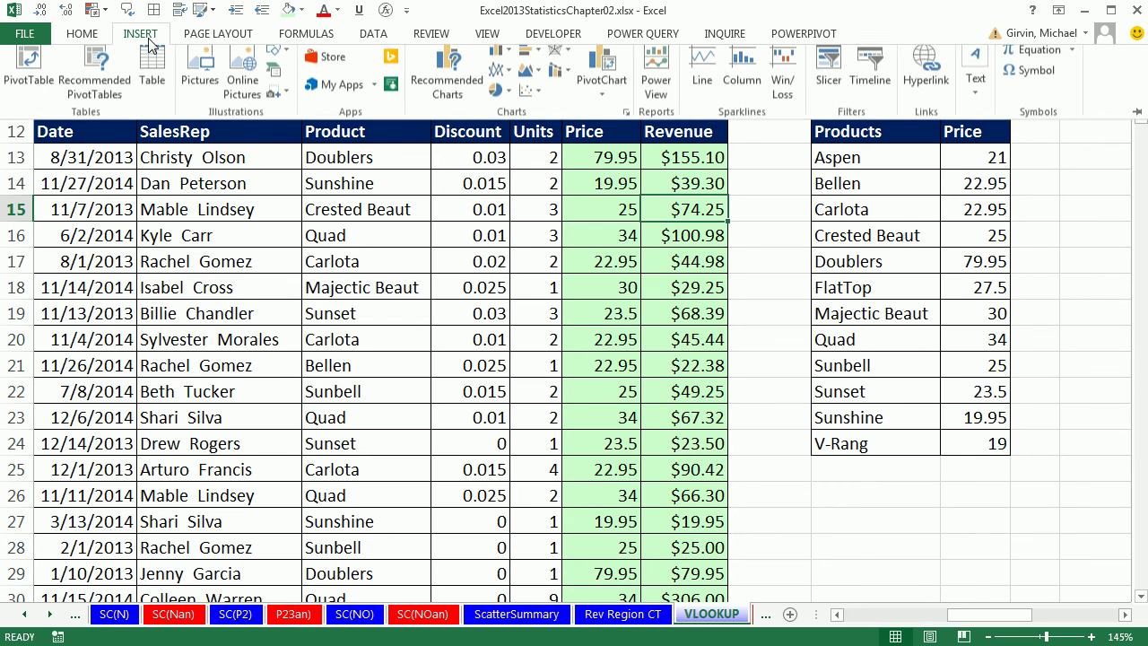
{"action": "left_click", "coordinate": [38, 82]}
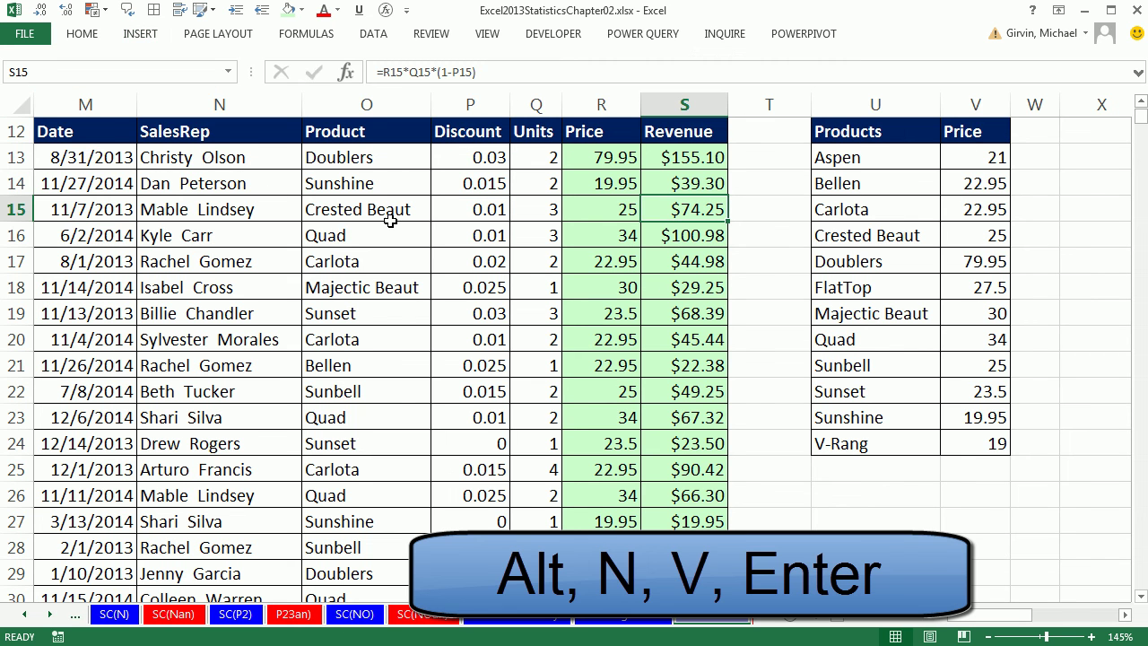
Create a PivotTable on a new sheet with Revenue as the row labels
{"action": "key", "text": "alt"}
{"action": "key", "text": "n"}
{"action": "key", "text": "v"}
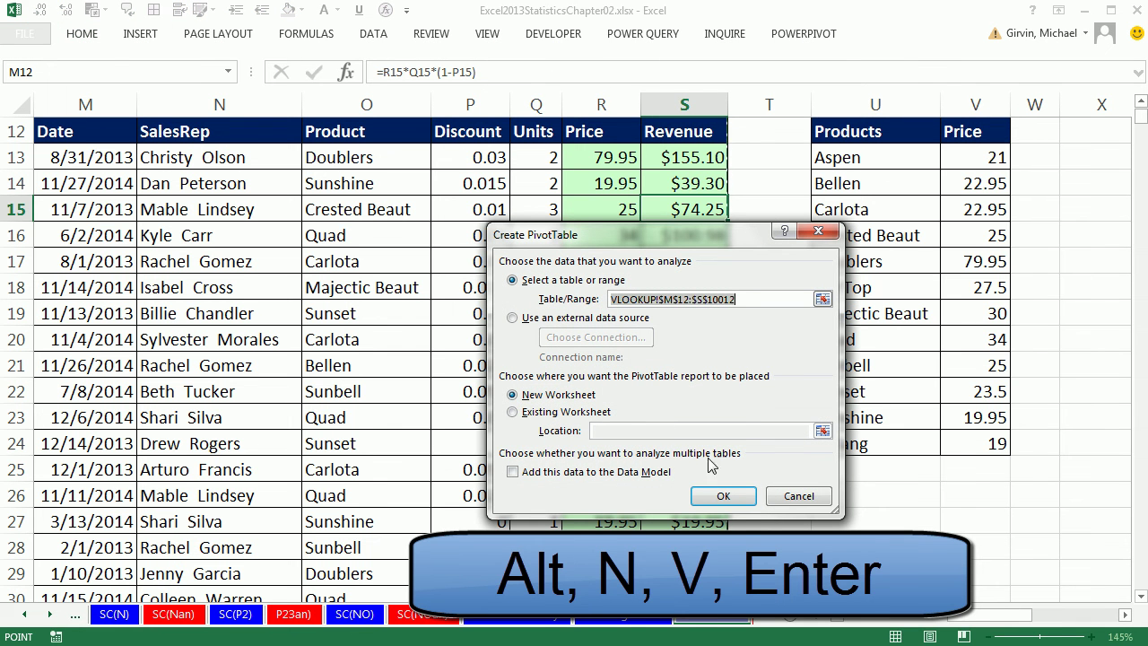
{"action": "key", "text": "Return"}
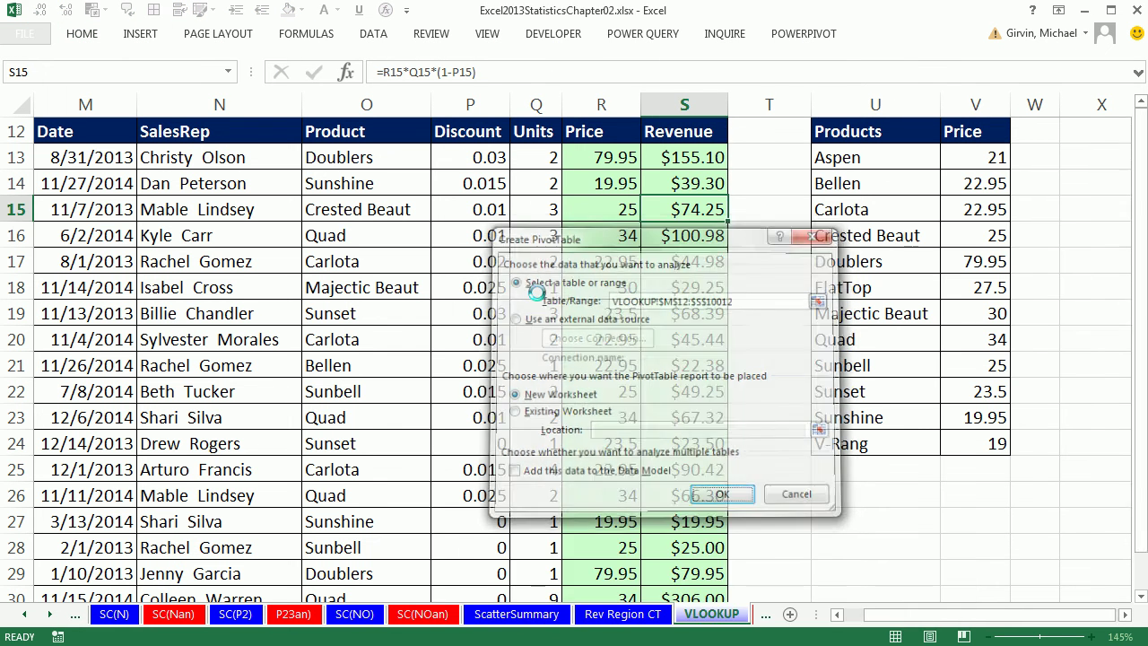
{"action": "left_click_drag", "start_coordinate": [754, 69], "coordinate": [523, 98]}
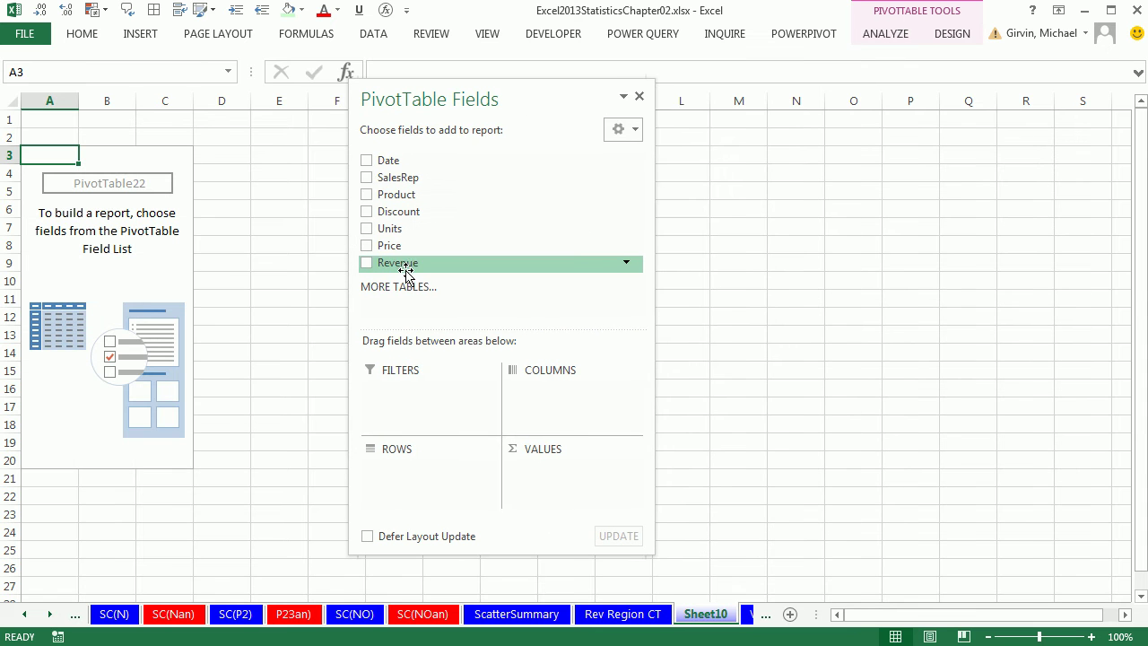
{"action": "left_click_drag", "start_coordinate": [402, 271], "coordinate": [445, 491]}
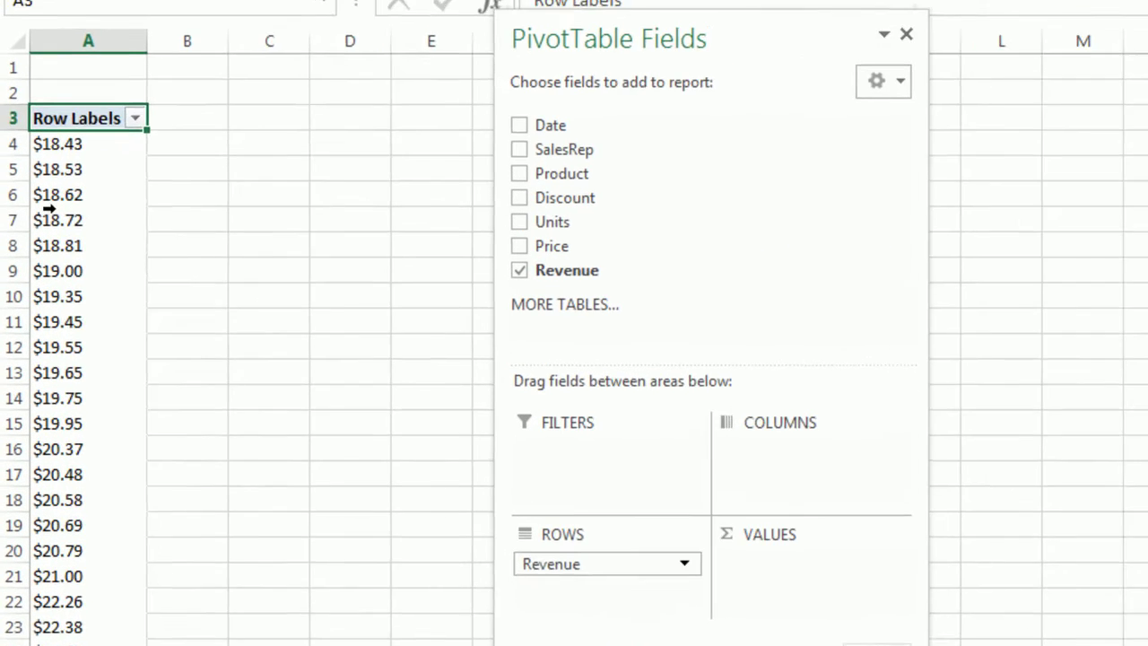
Group Revenue rows from 0 to 2000 in 250-wide bins and count Revenue in Values
{"action": "right_click", "coordinate": [48, 209]}
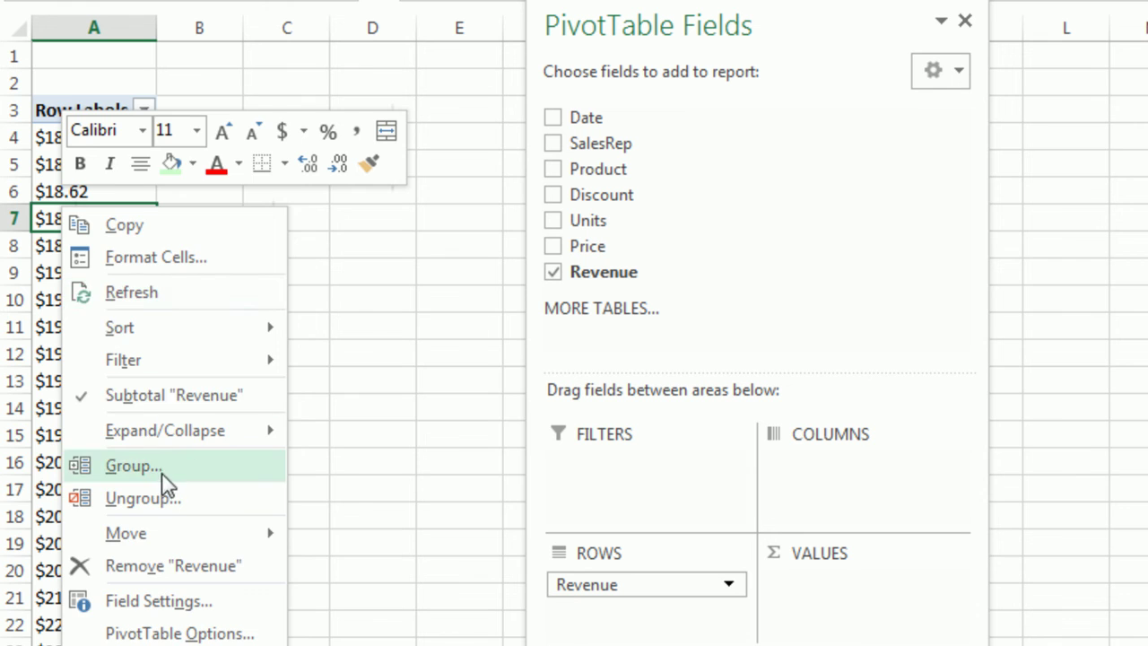
{"action": "left_click", "coordinate": [153, 461]}
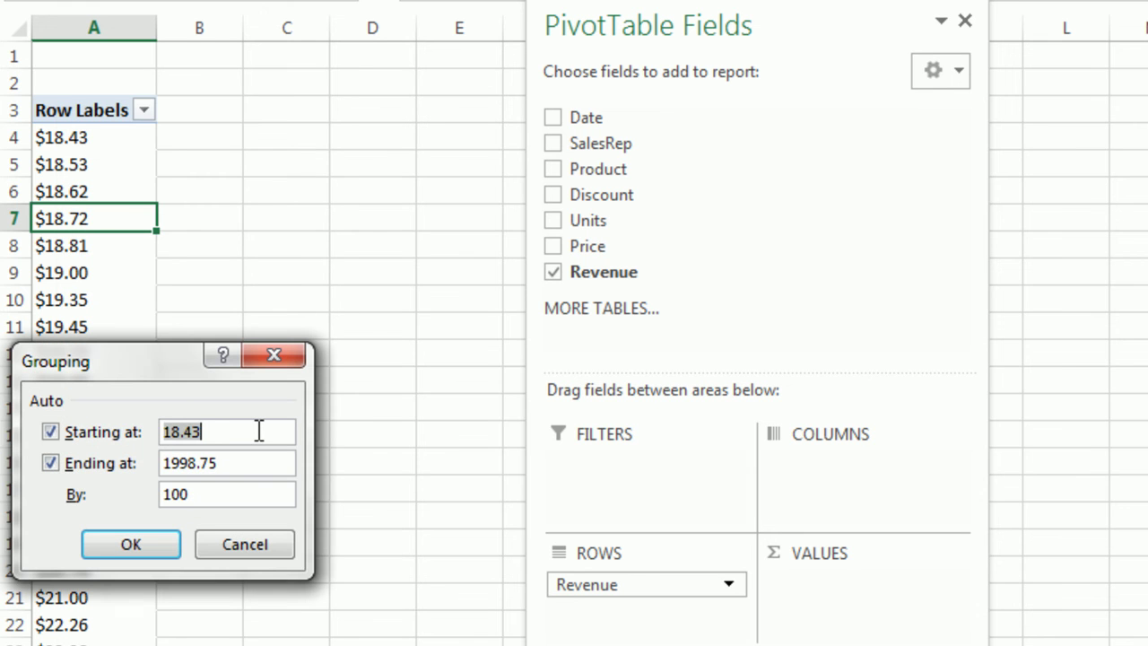
{"action": "type", "text": "0"}
{"action": "key", "text": "Tab"}
{"action": "key", "text": "Tab"}
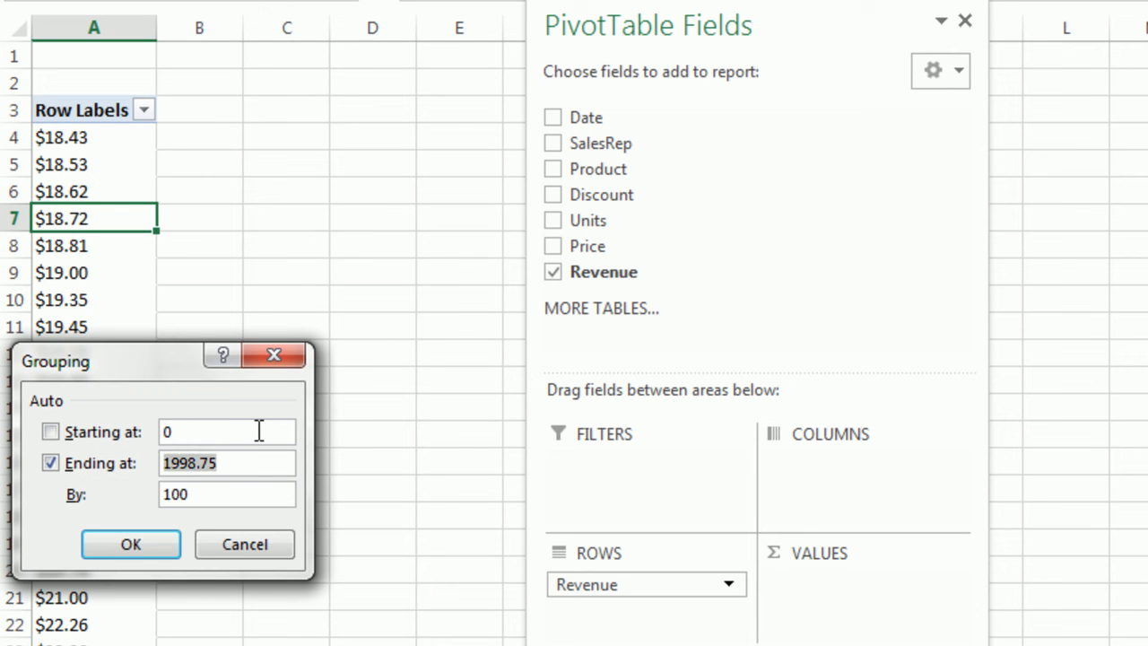
{"action": "type", "text": "2000"}
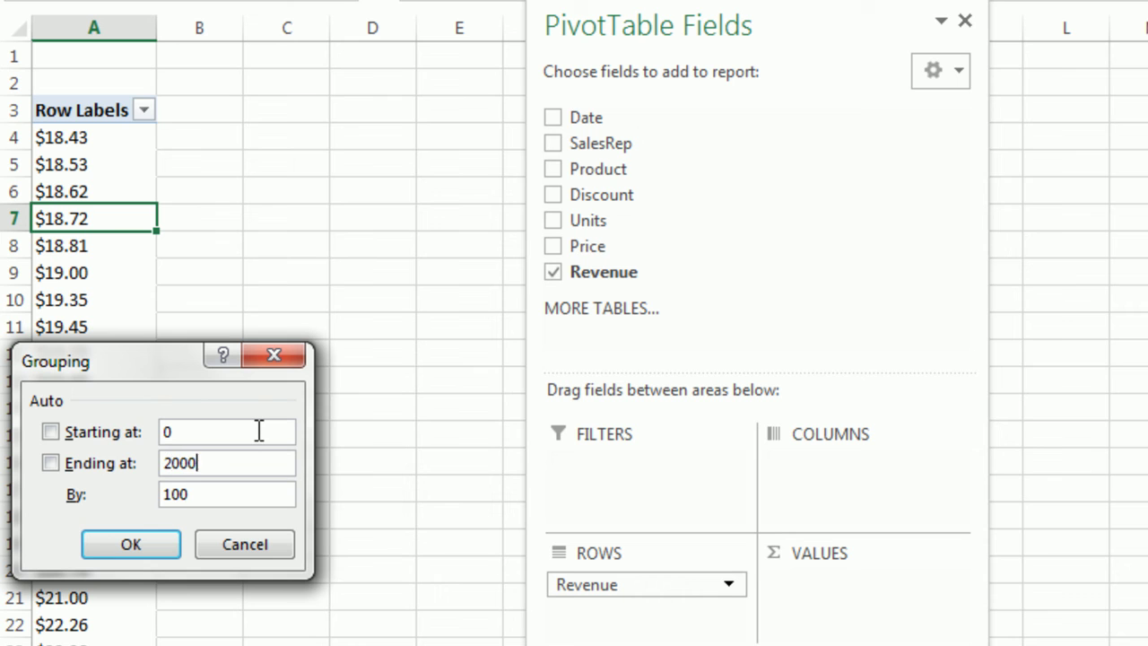
{"action": "key", "text": "Tab"}
{"action": "key", "text": "BackSpace"}
{"action": "type", "text": "250"}
{"action": "left_click", "coordinate": [155, 544]}
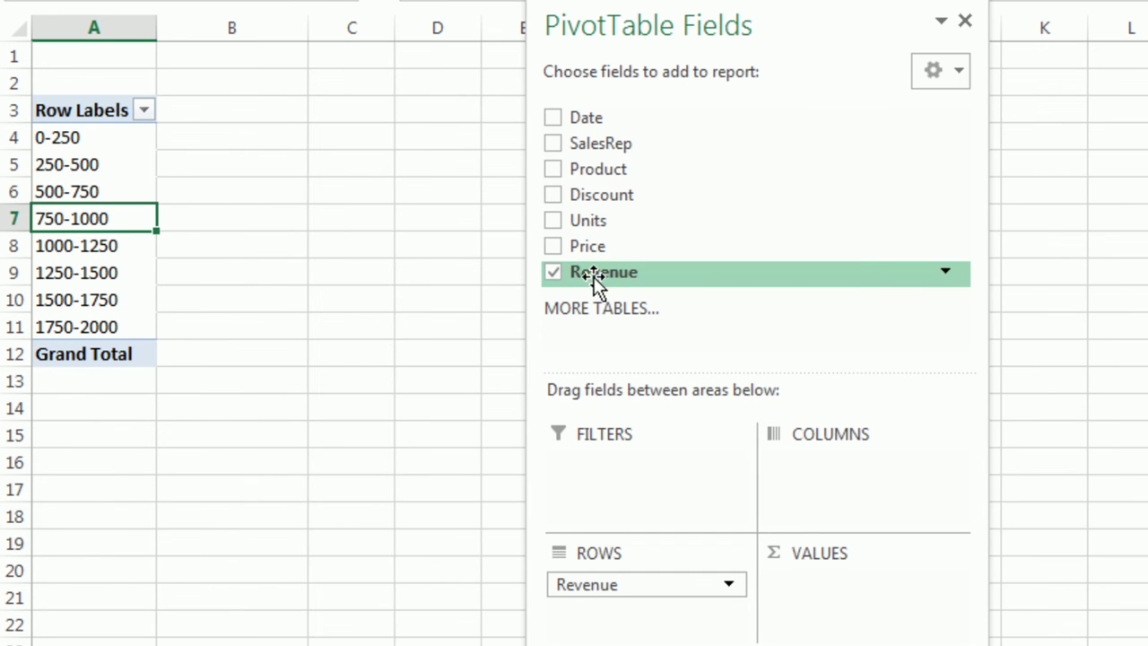
{"action": "left_click_drag", "start_coordinate": [595, 278], "coordinate": [830, 592]}
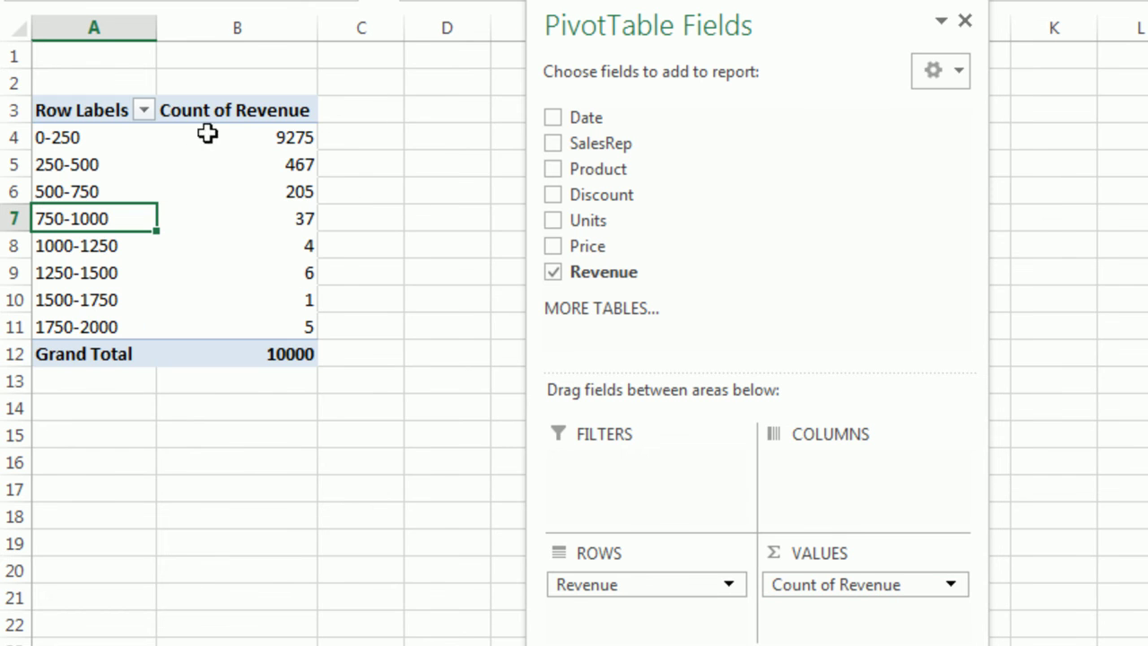
Regroup the Revenue bins into 100-wide intervals
{"action": "right_click", "coordinate": [80, 143]}
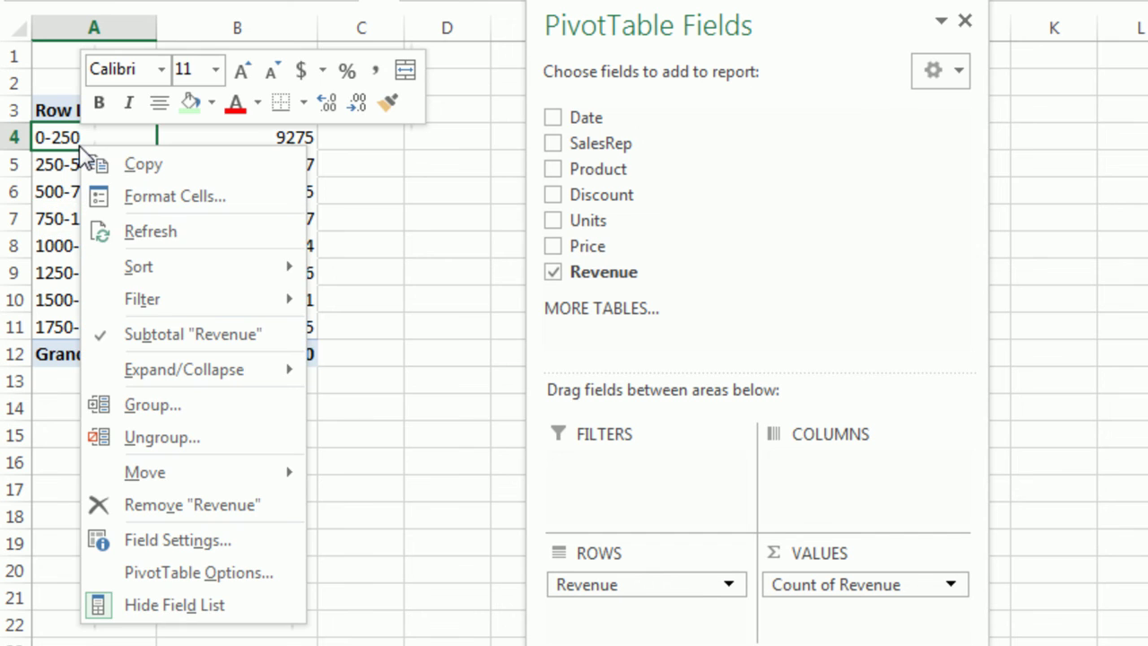
{"action": "left_click", "coordinate": [143, 410]}
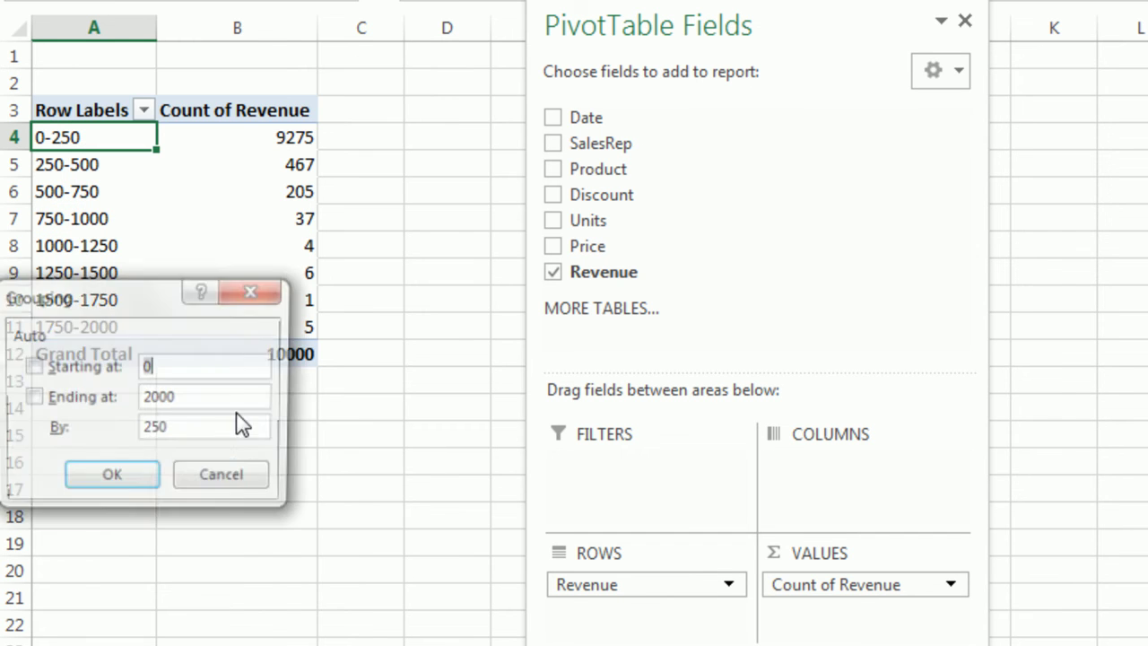
{"action": "left_click_drag", "start_coordinate": [190, 428], "coordinate": [116, 431]}
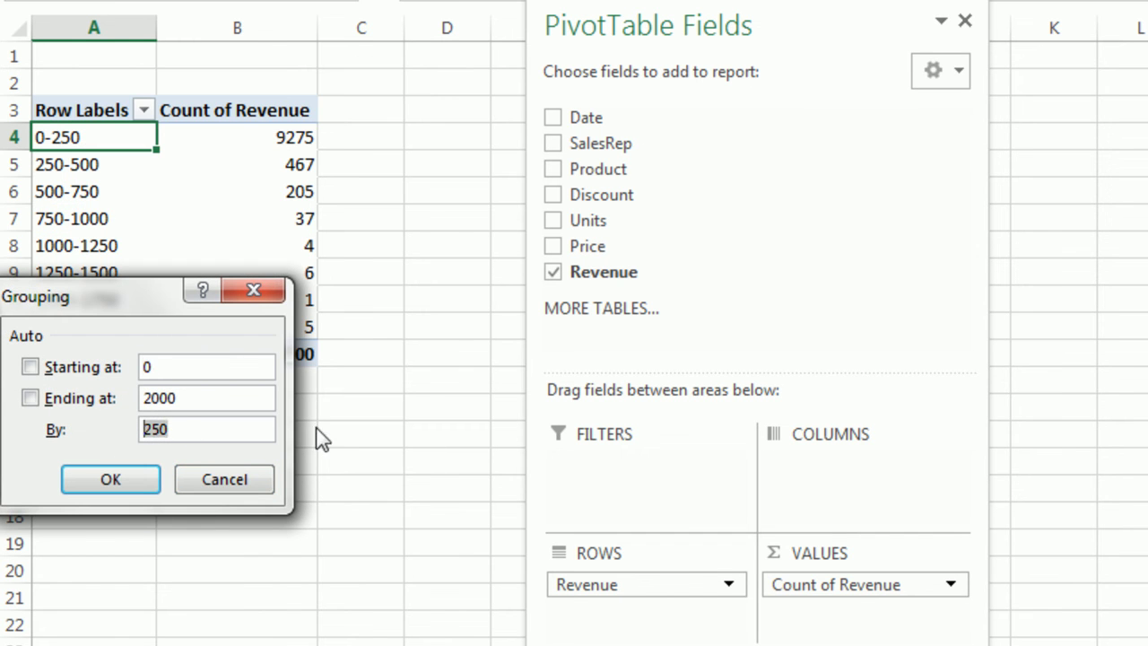
{"action": "type", "text": "100"}
{"action": "left_click", "coordinate": [135, 481]}
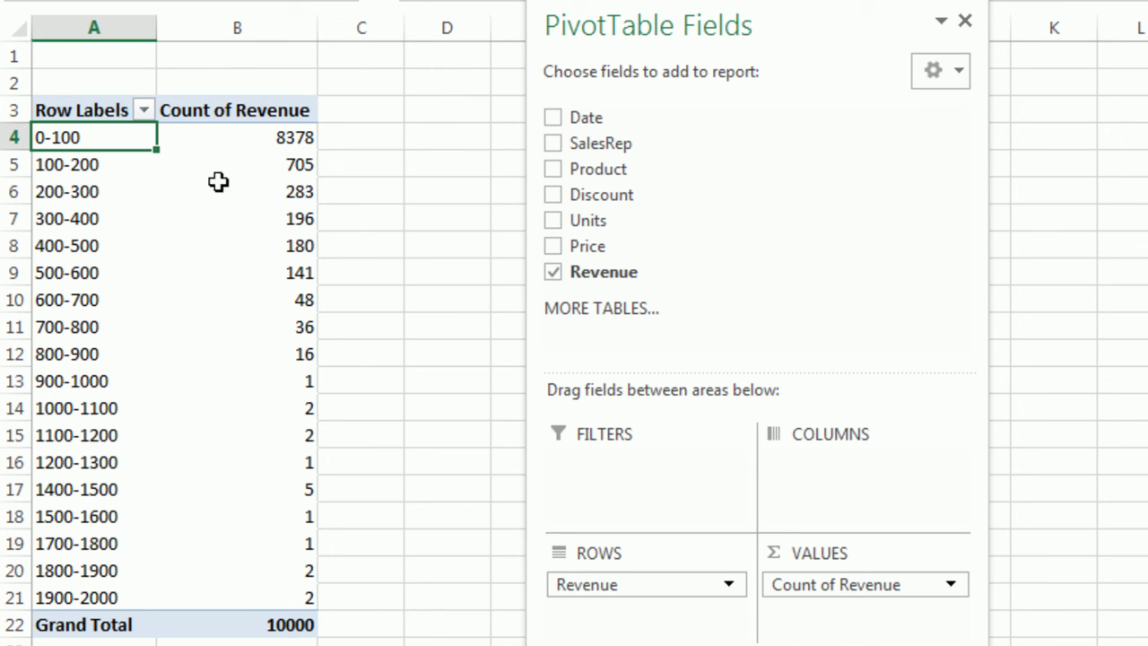
Rename the Row Labels heading to 'Revenue Category' and widen column A to fit it
{"action": "left_click", "coordinate": [79, 110]}
{"action": "type", "text": "Revenue"}
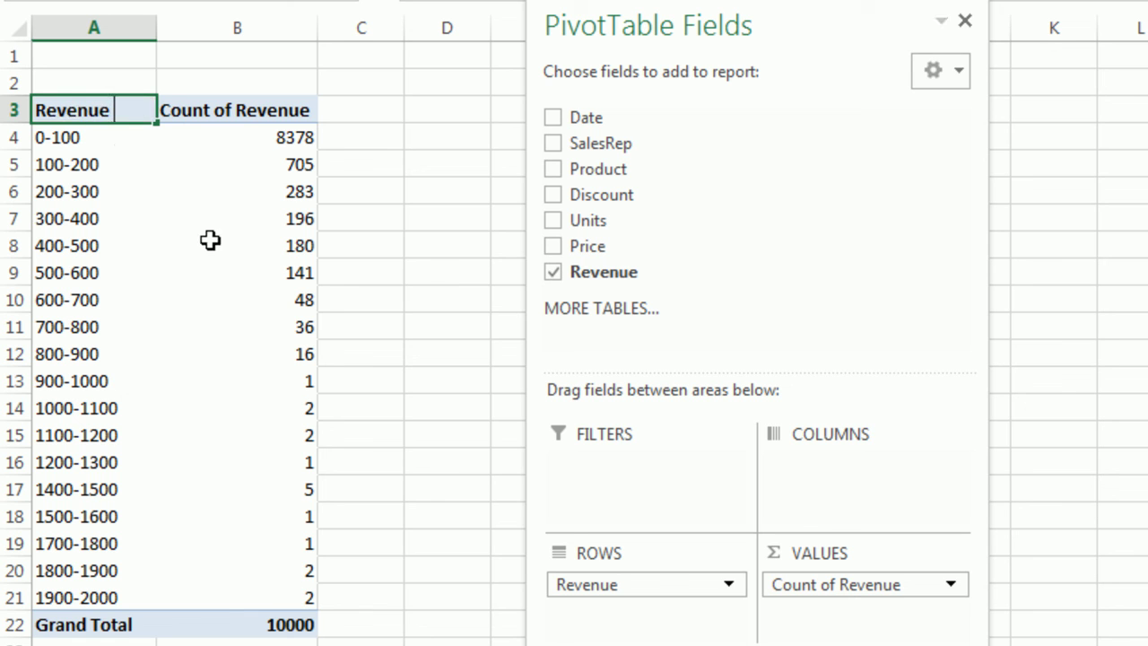
{"action": "type", "text": " Category"}
{"action": "key", "text": "Return"}
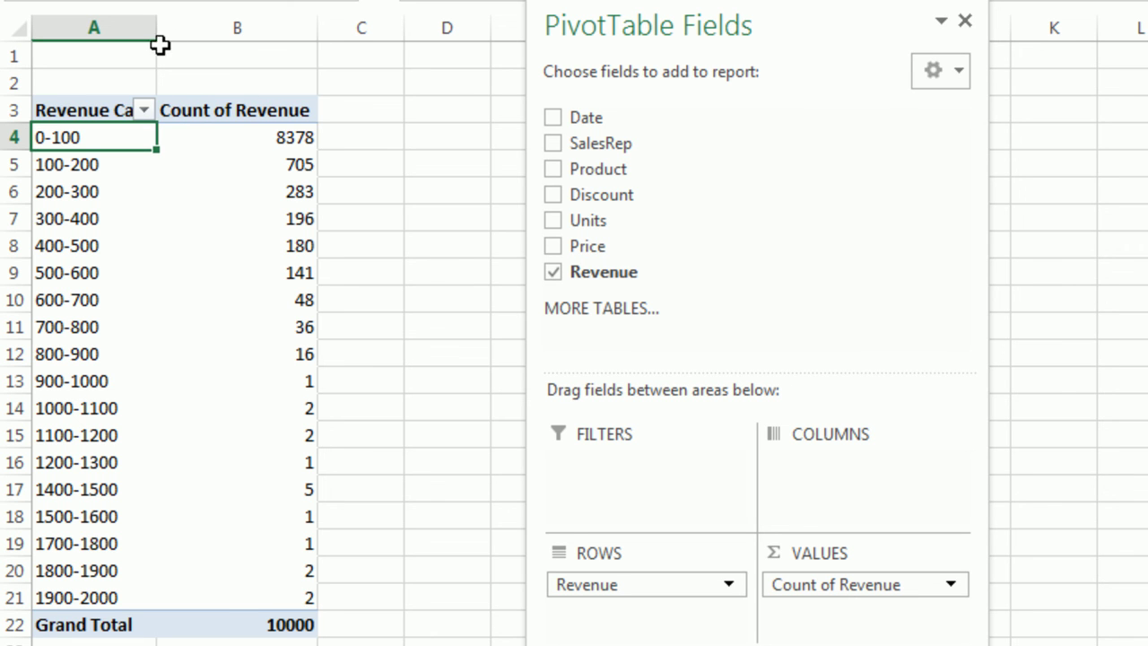
{"action": "left_click_drag", "start_coordinate": [158, 26], "coordinate": [224, 27]}
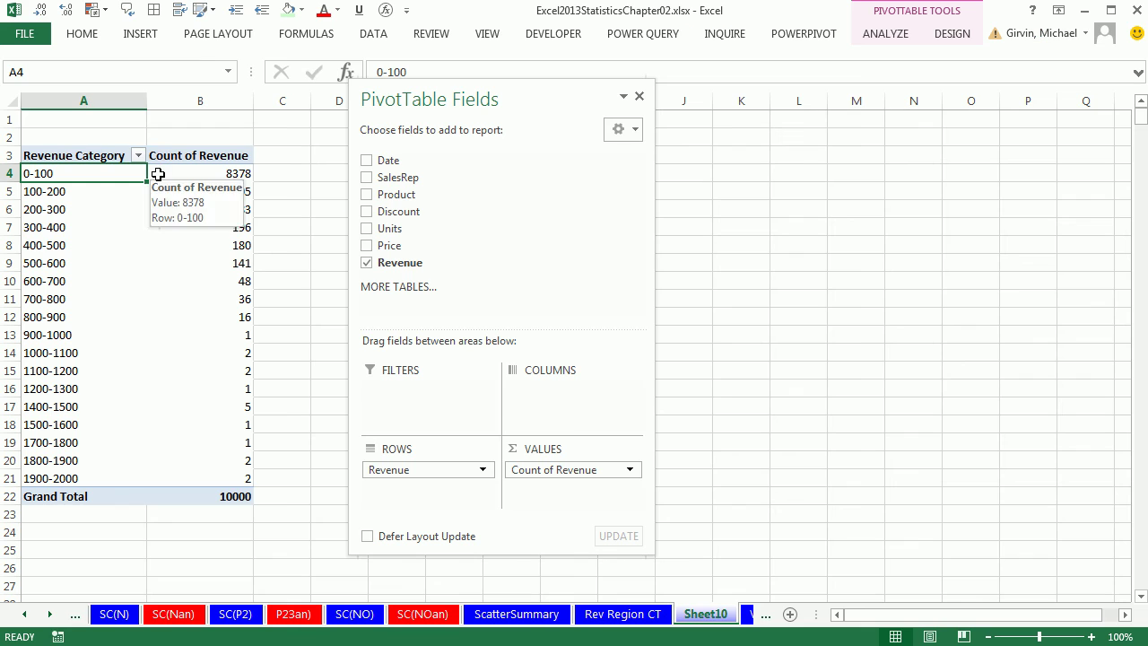
{"action": "left_click", "coordinate": [50, 613]}
{"action": "left_click", "coordinate": [49, 613]}
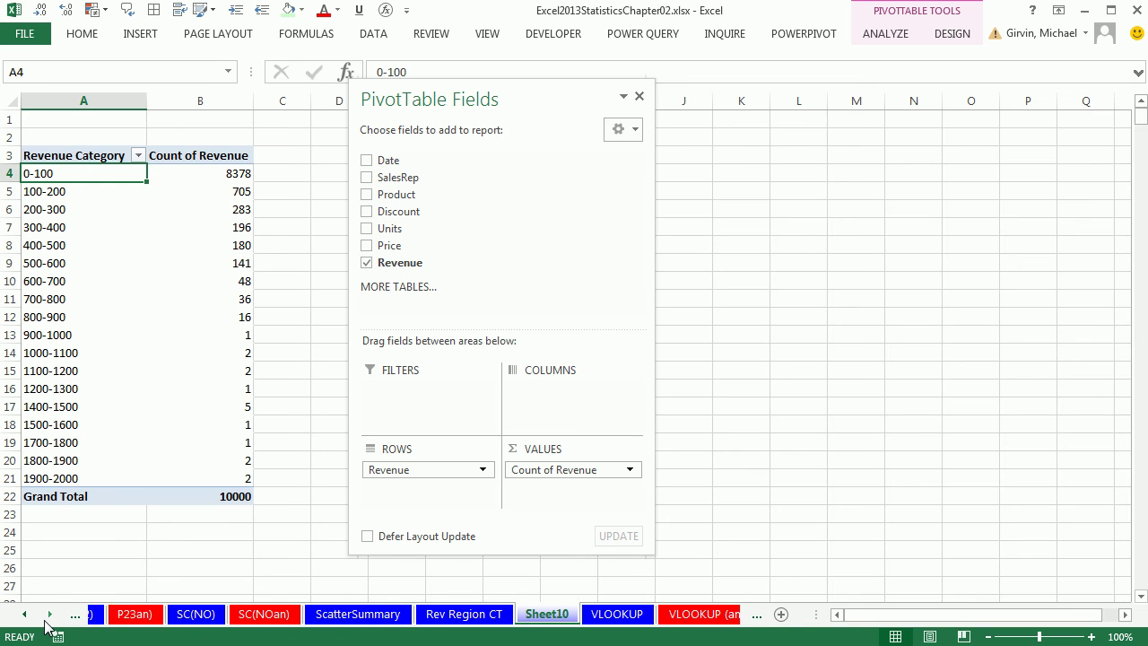
{"action": "left_click", "coordinate": [49, 614]}
Rename the PivotTable sheet to 'Revenue 2nd Table FD'
{"action": "double_click", "coordinate": [525, 615]}
{"action": "type", "text": "Revenue 2nd Table FD"}
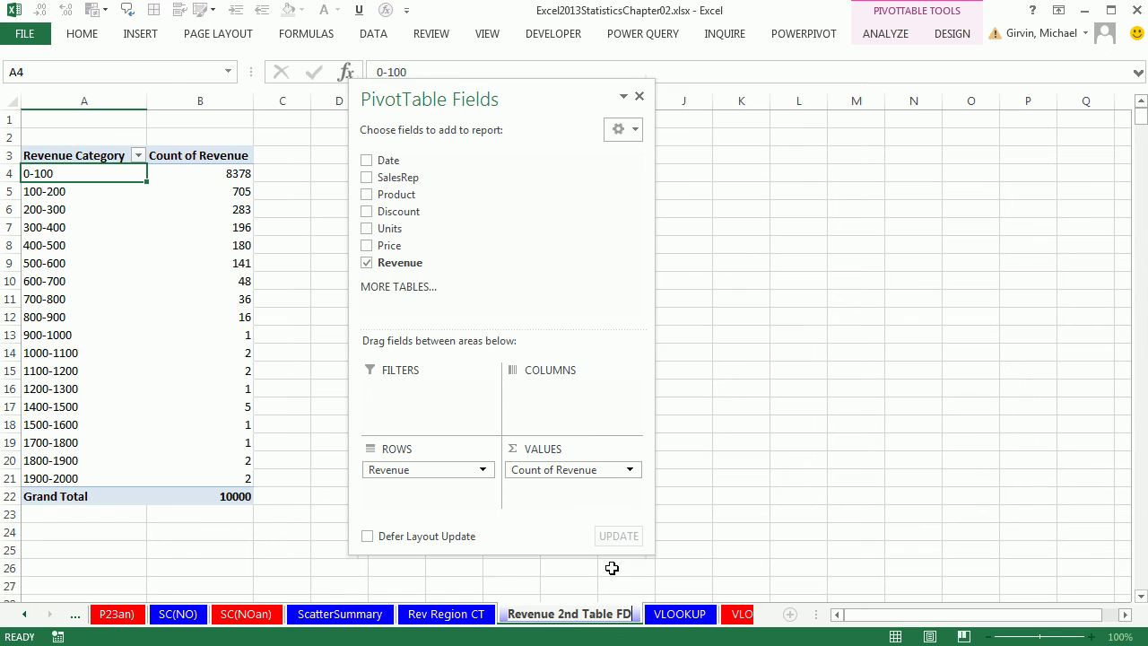
{"action": "key", "text": "Return"}
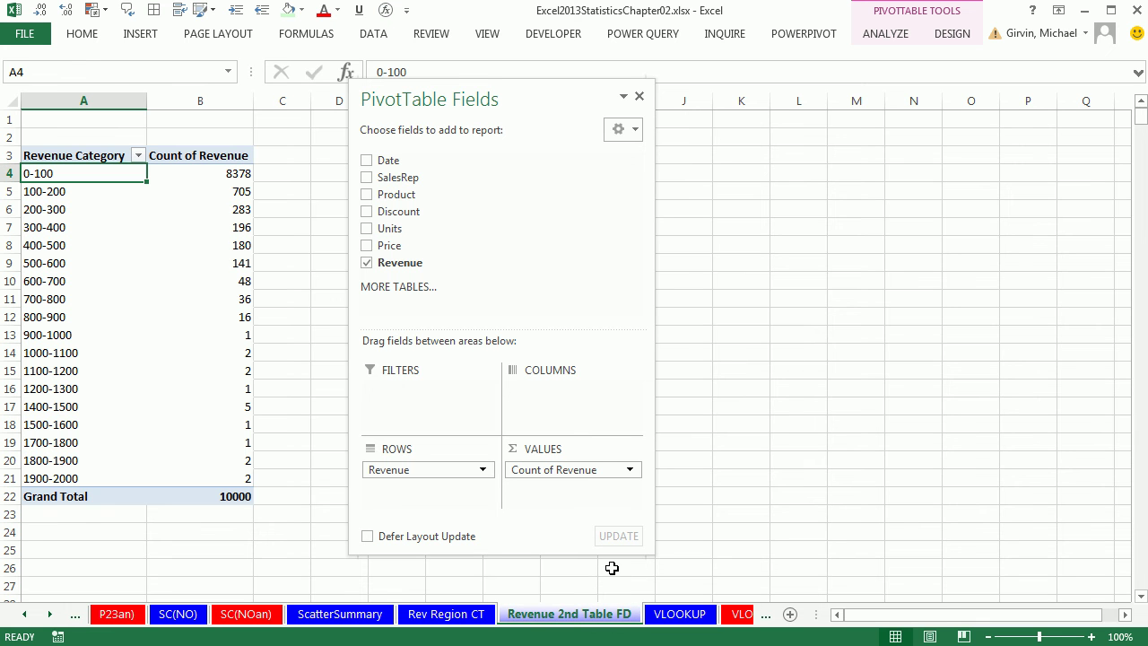
On the VLOOKUP sheet, review R13's Price formula and re-enter D13's Region lookup
{"action": "left_click", "coordinate": [693, 615]}
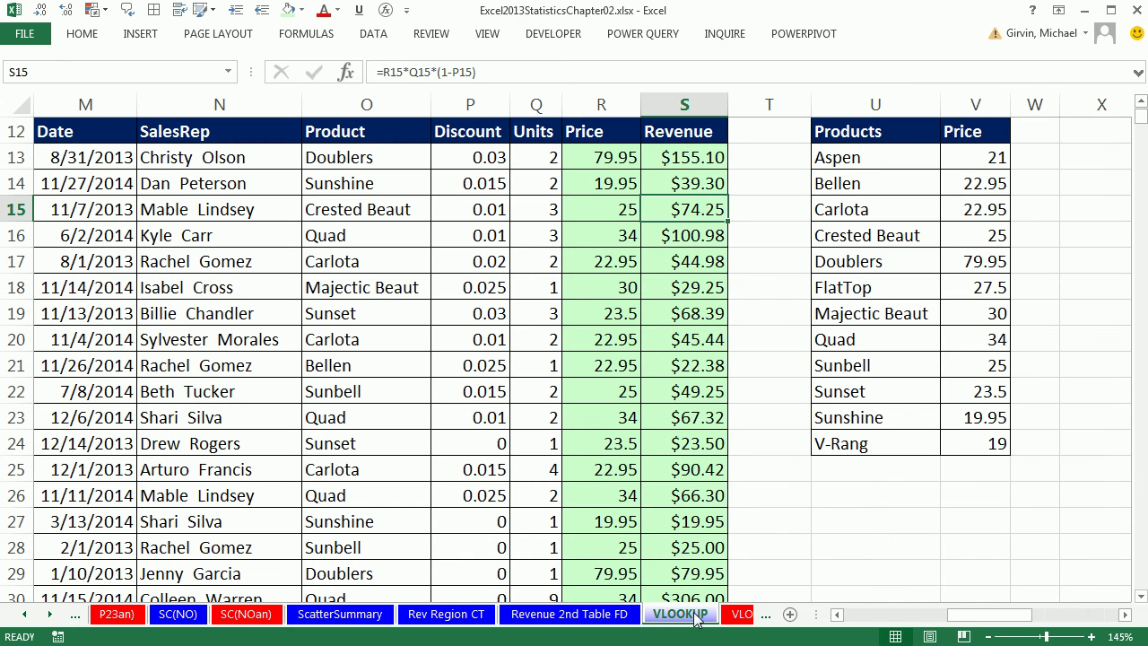
{"action": "double_click", "coordinate": [583, 159]}
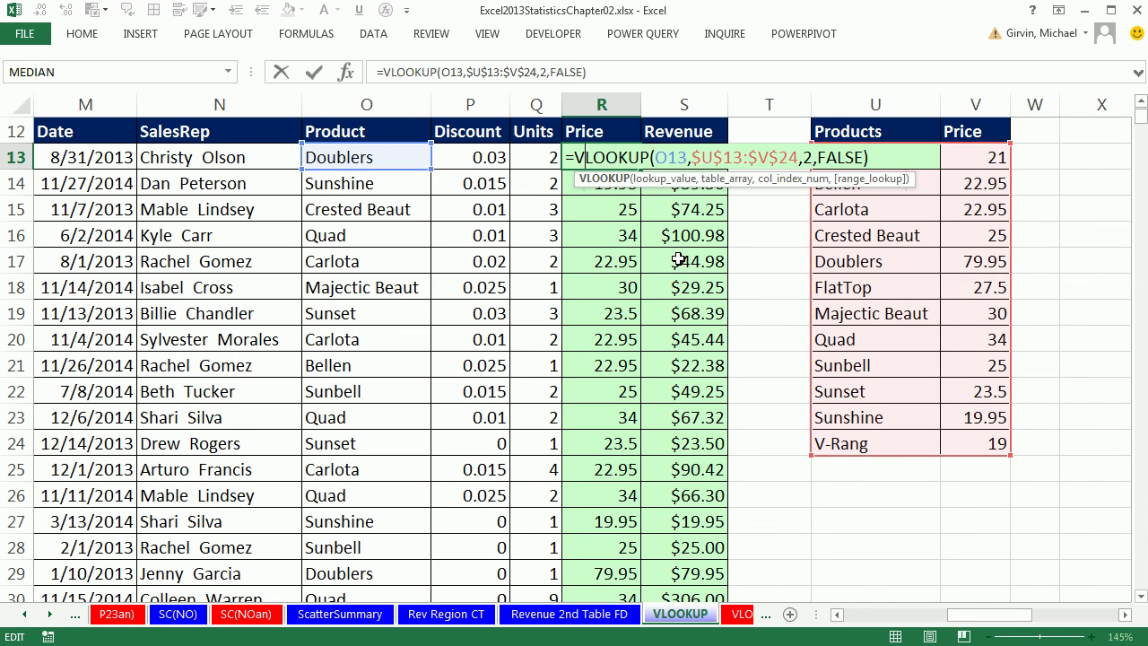
{"action": "key", "text": "Escape"}
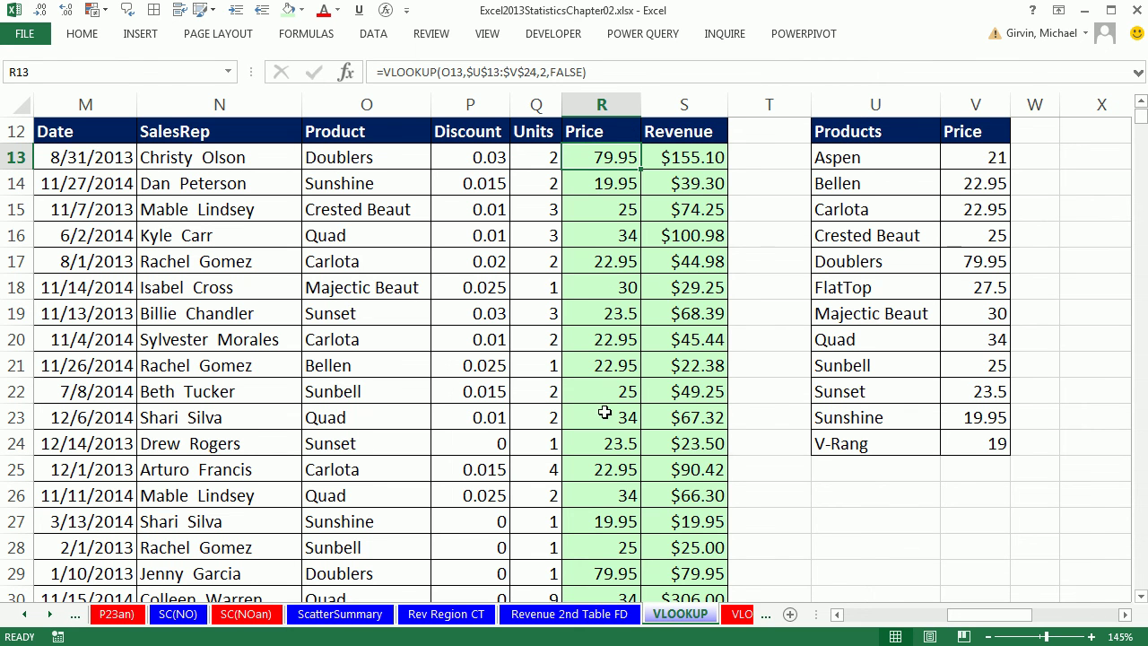
{"action": "left_click_drag", "start_coordinate": [979, 617], "coordinate": [829, 621]}
{"action": "left_click", "coordinate": [414, 161]}
{"action": "key", "text": "F2"}
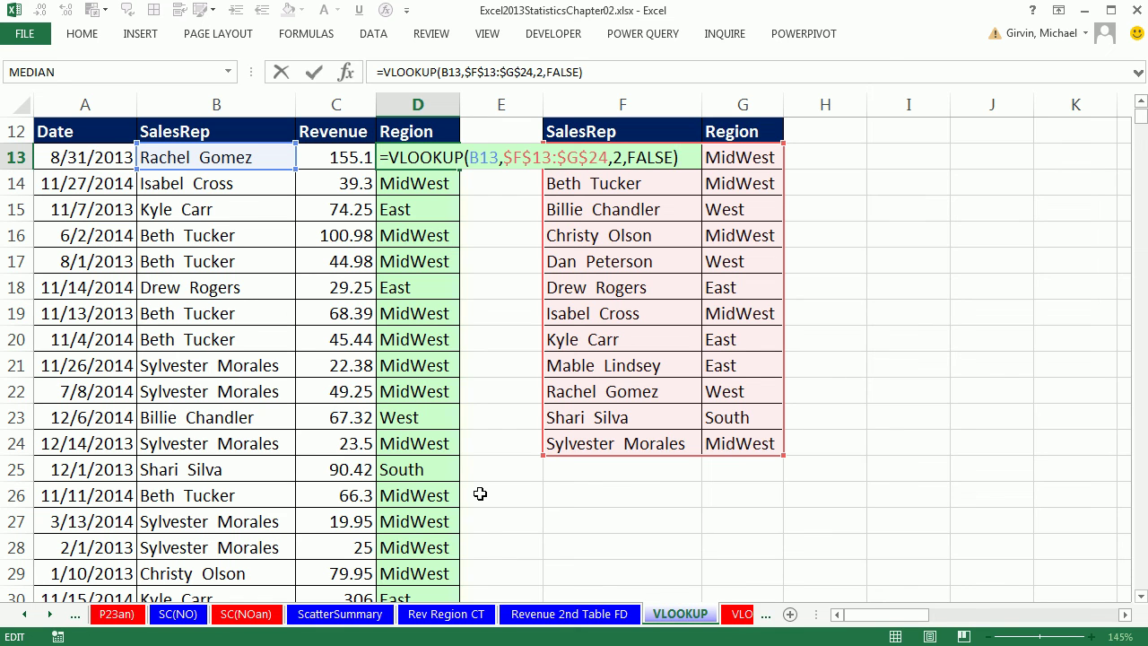
{"action": "key", "text": "ctrl+Return"}
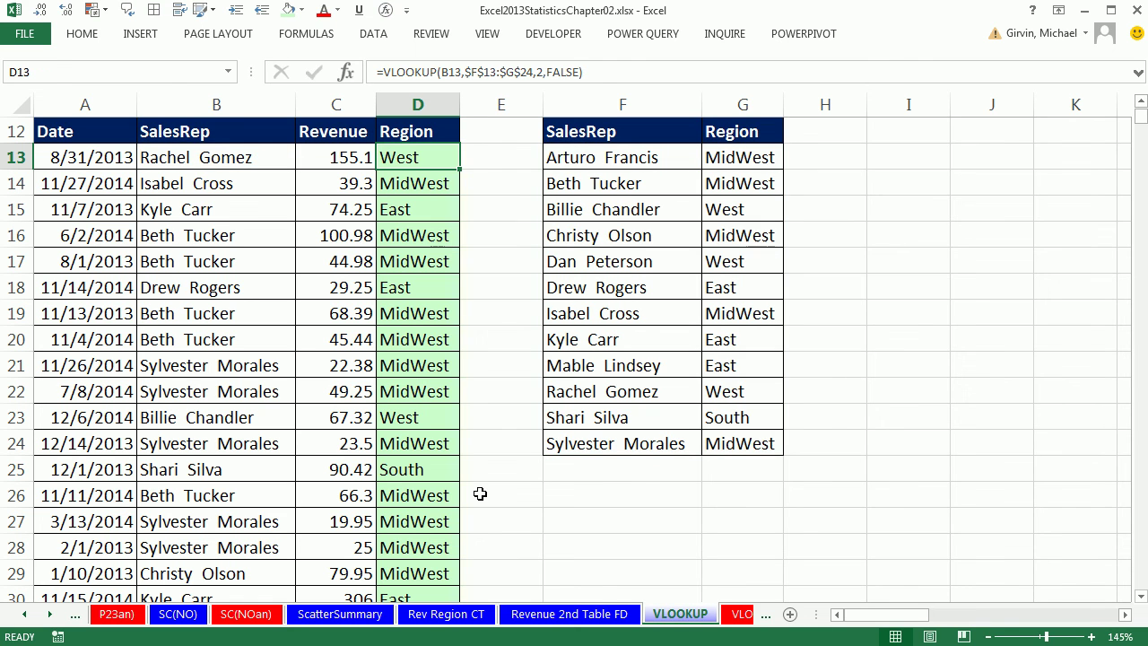